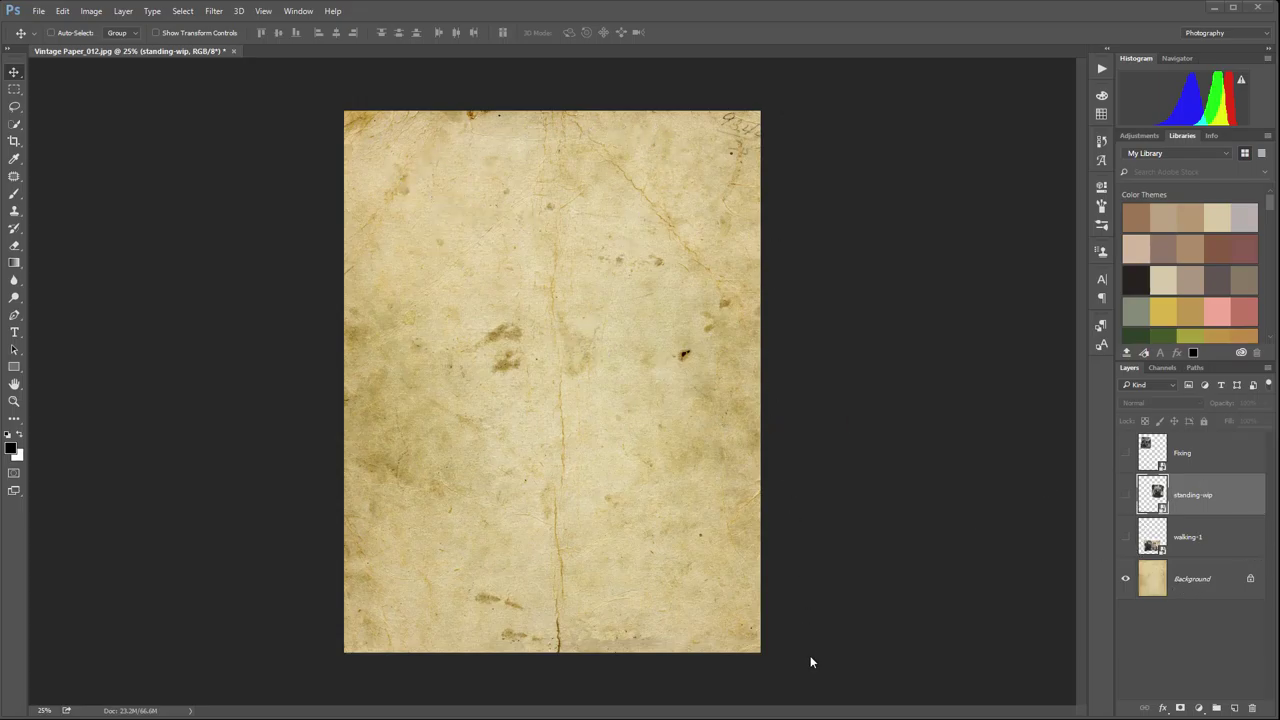
# Step: Preview all three photos, then hide Fixing and standing-wip so only walking-1 shows, and select it
pyautogui.click(1125, 537)
pyautogui.click(1125, 495)
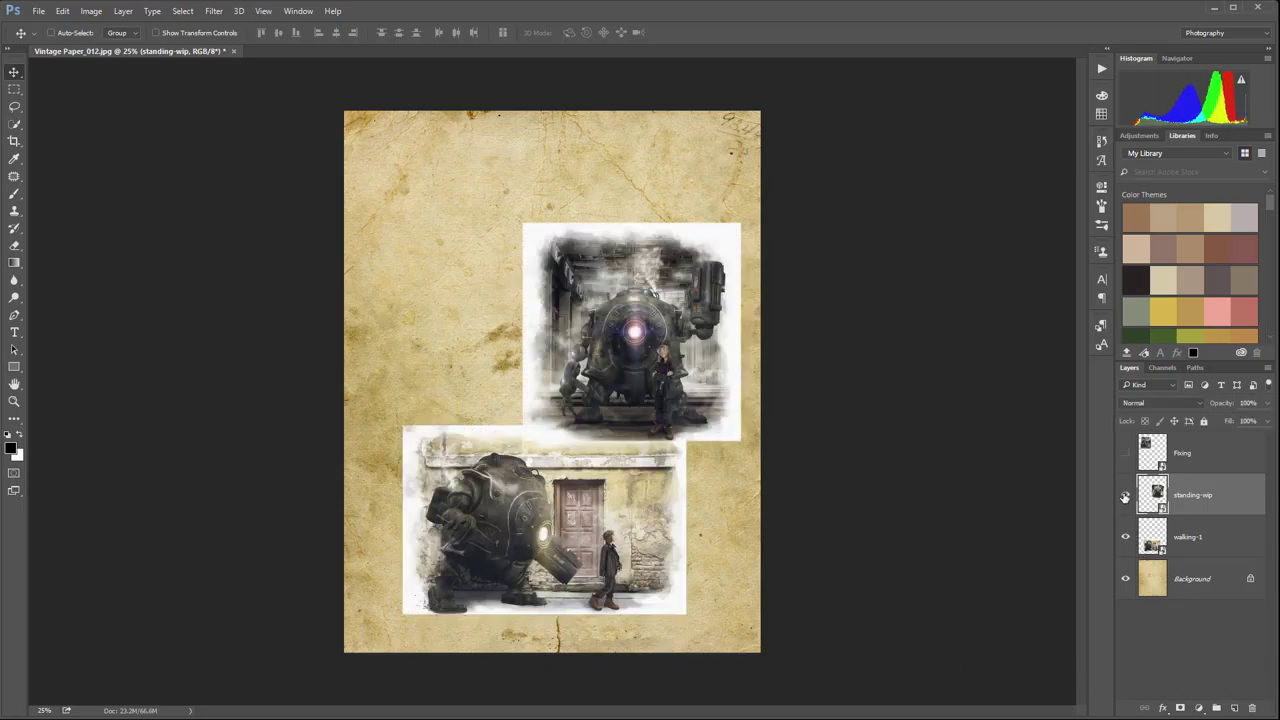
pyautogui.click(1125, 453)
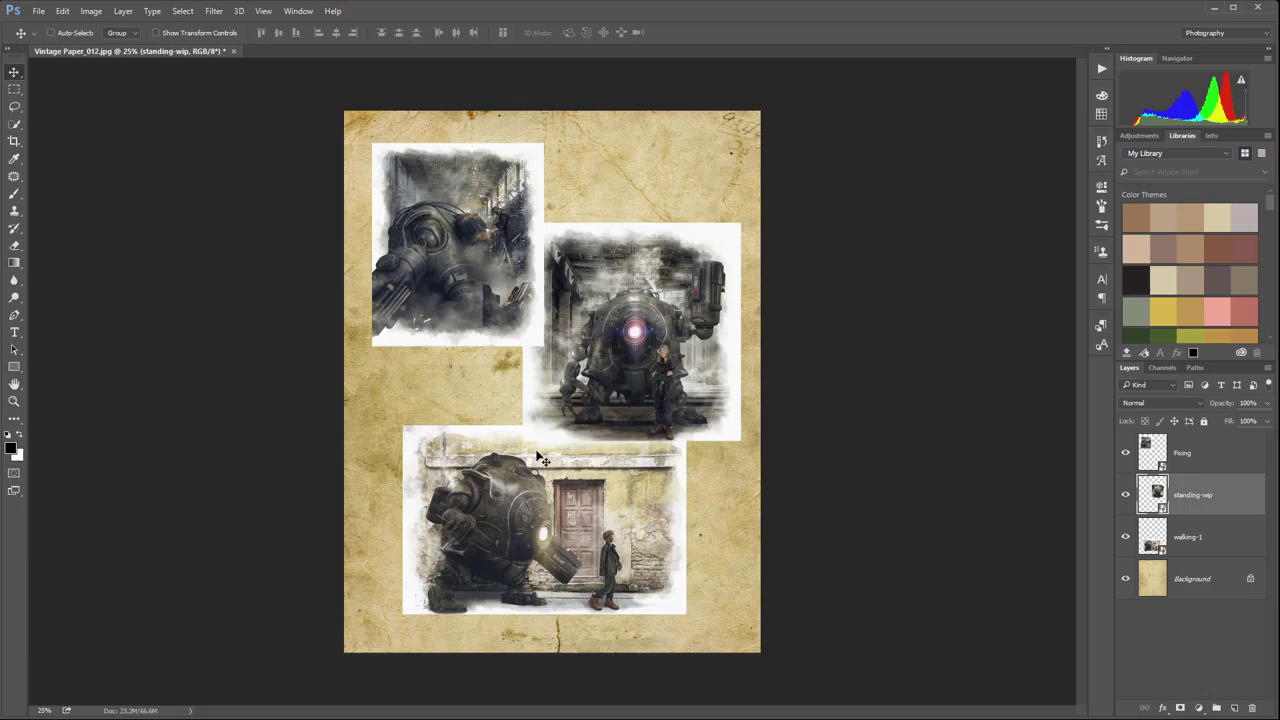
pyautogui.click(1125, 453)
pyautogui.click(1125, 495)
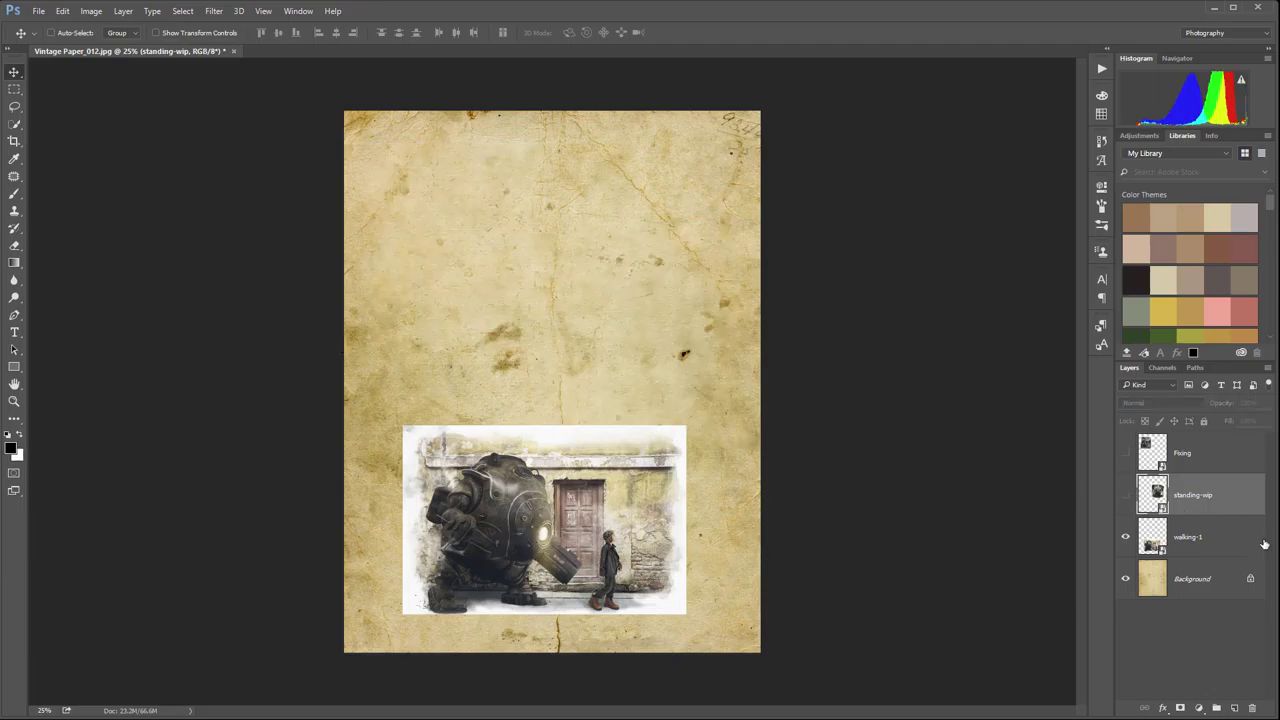
pyautogui.click(1228, 550)
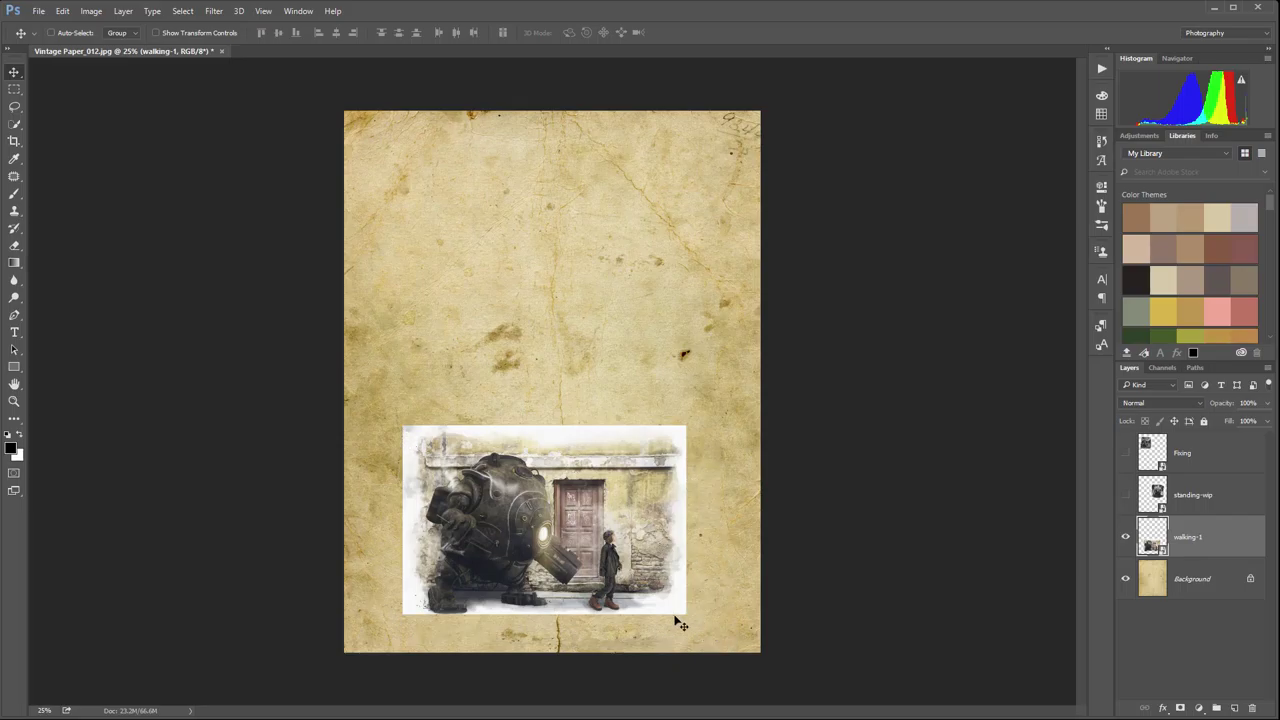
# Step: Enable Drop Shadow in walking-1's Layer Style, then add a second Drop Shadow from the effects list
pyautogui.doubleClick(1242, 533)
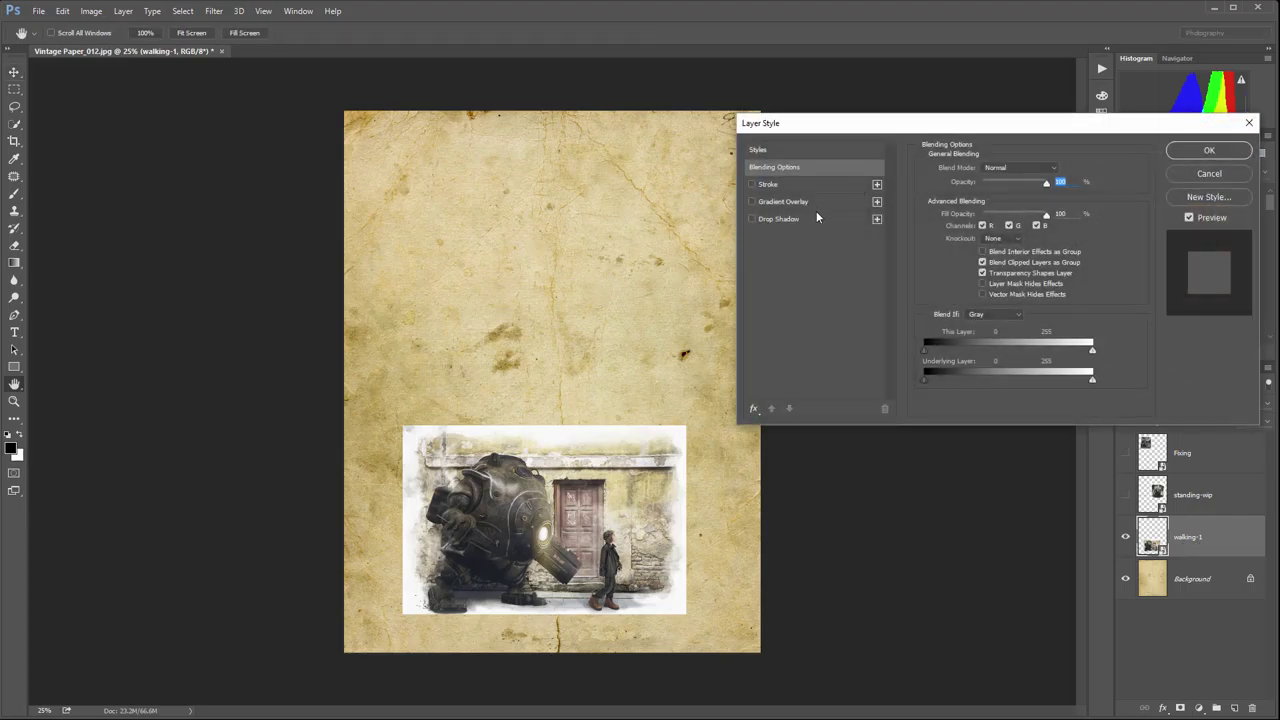
pyautogui.click(816, 218)
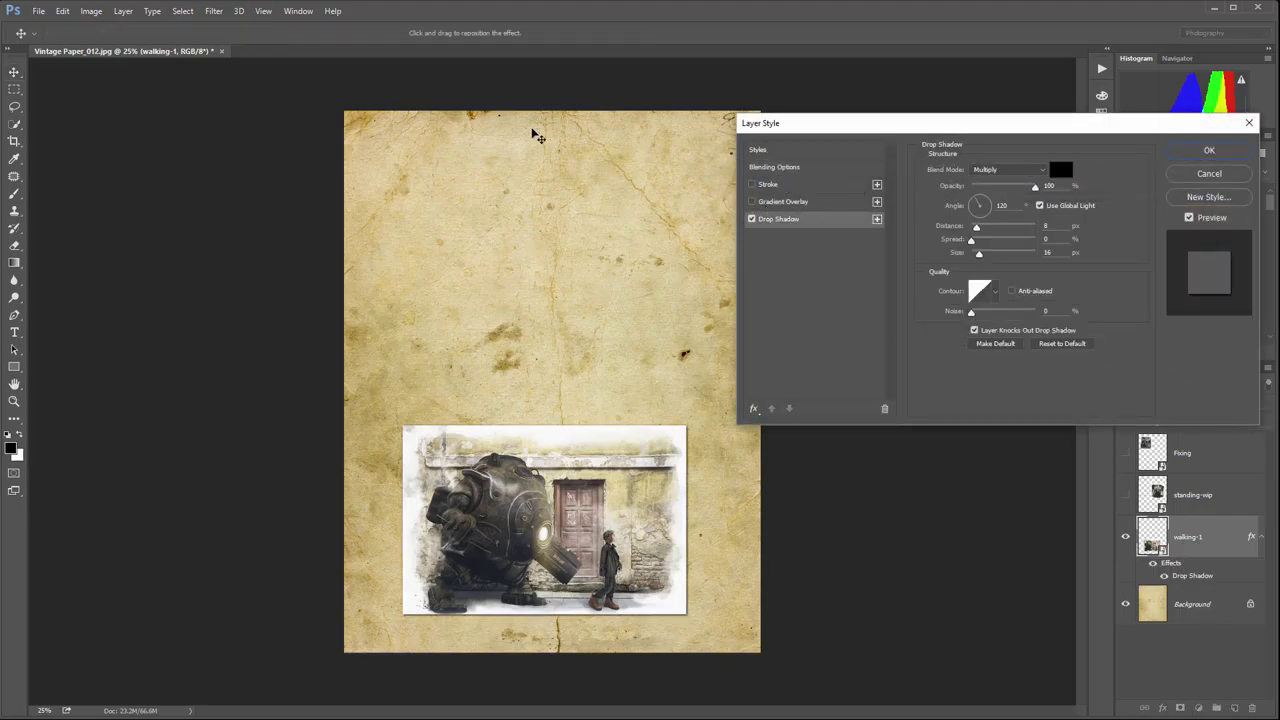
pyautogui.moveTo(880, 120); pyautogui.dragTo(760, 102)
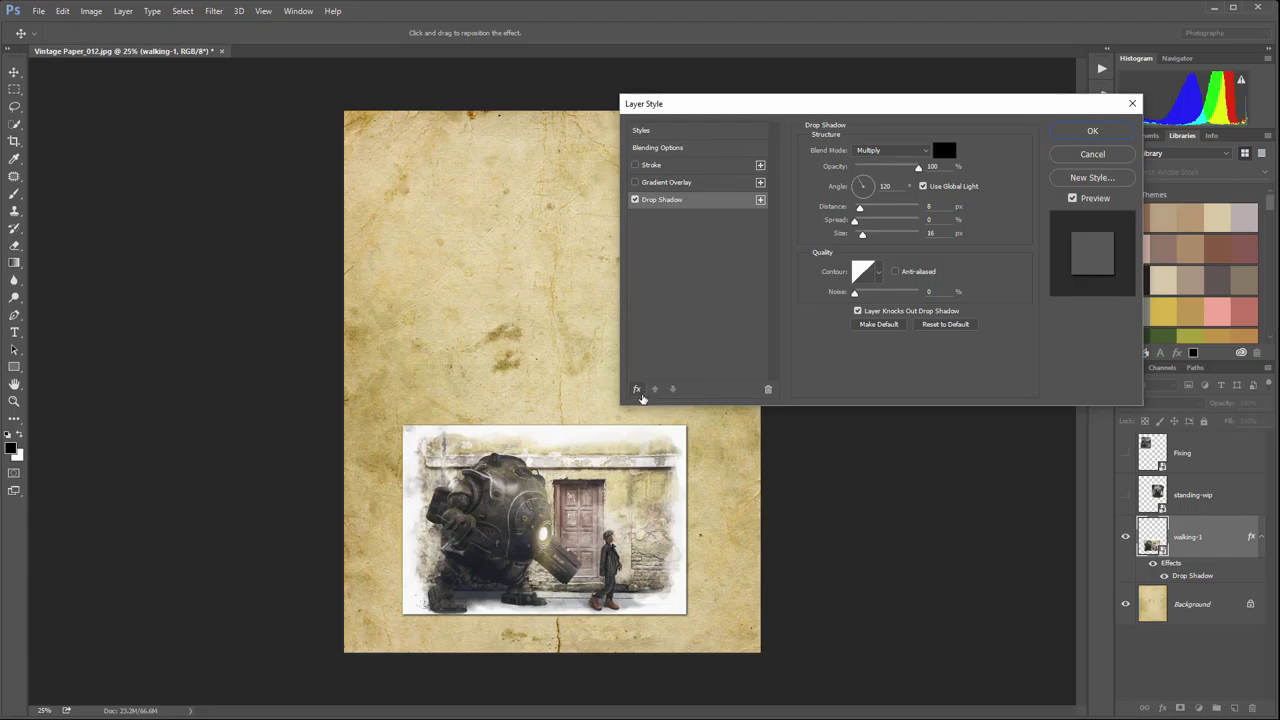
pyautogui.click(641, 396)
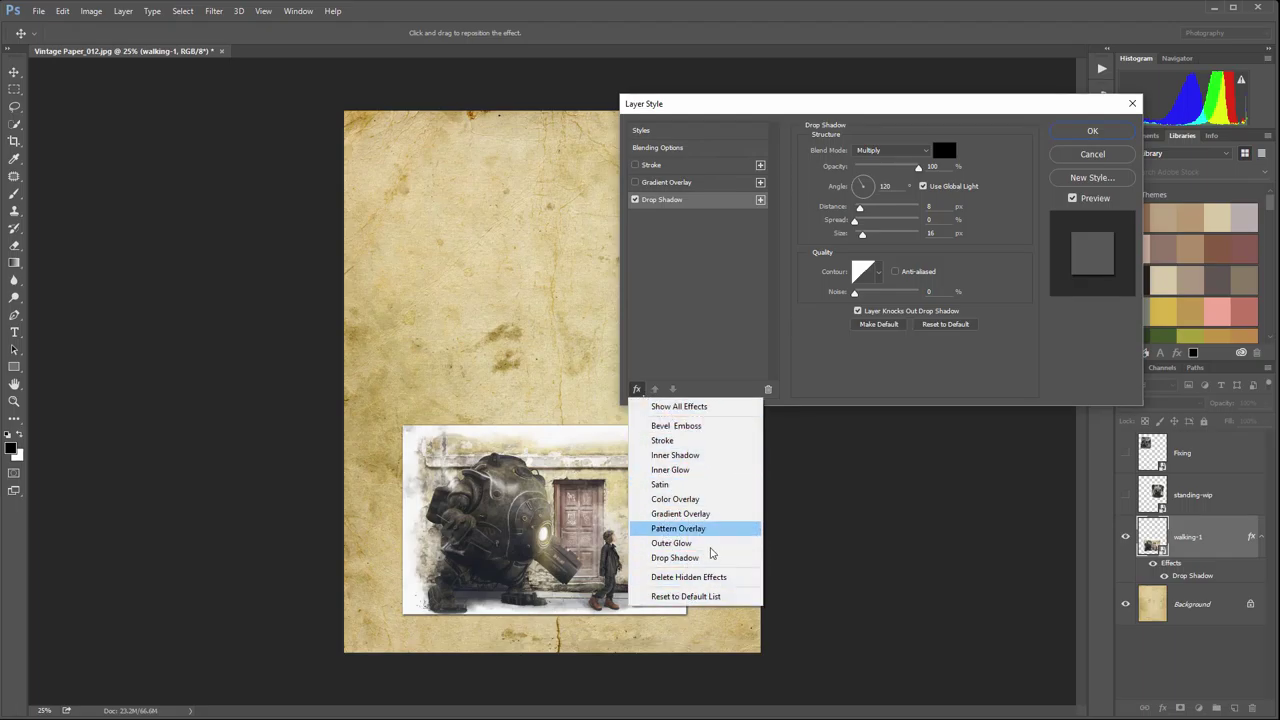
pyautogui.click(706, 558)
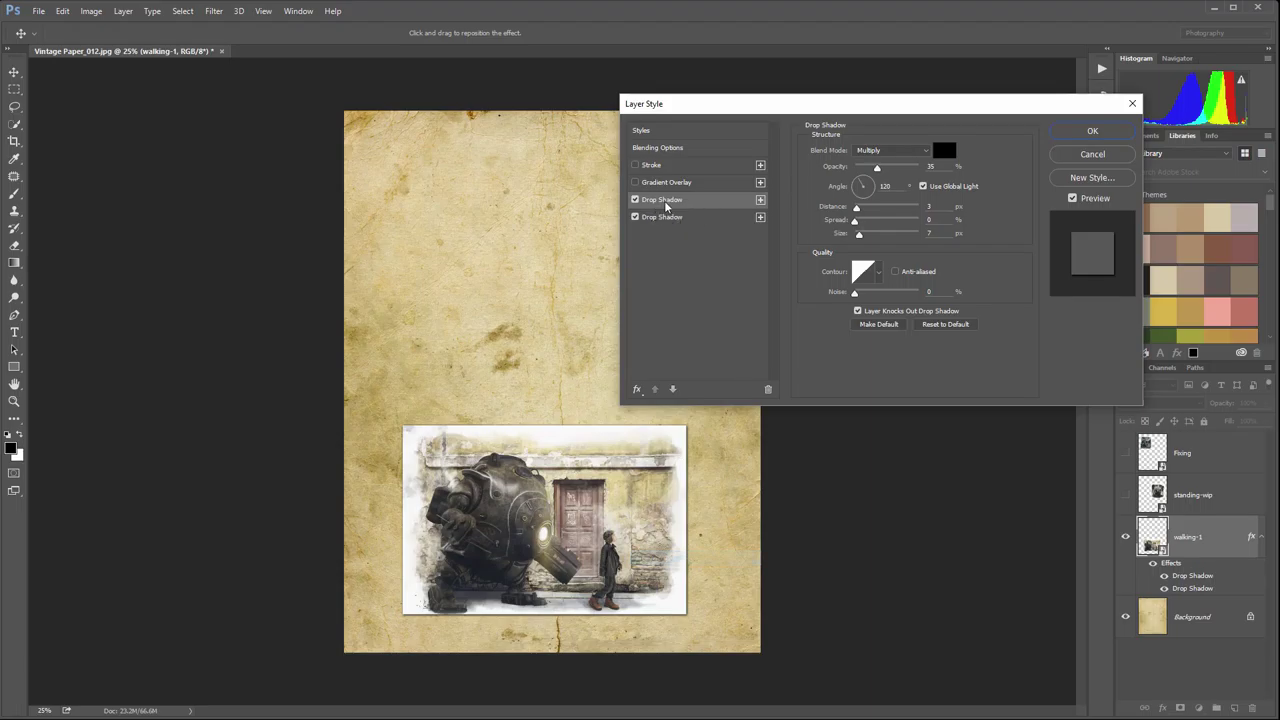
# Step: Turn off the second drop shadow and tune the first to 146° angle, 18 px distance, 16 px size
pyautogui.click(634, 216)
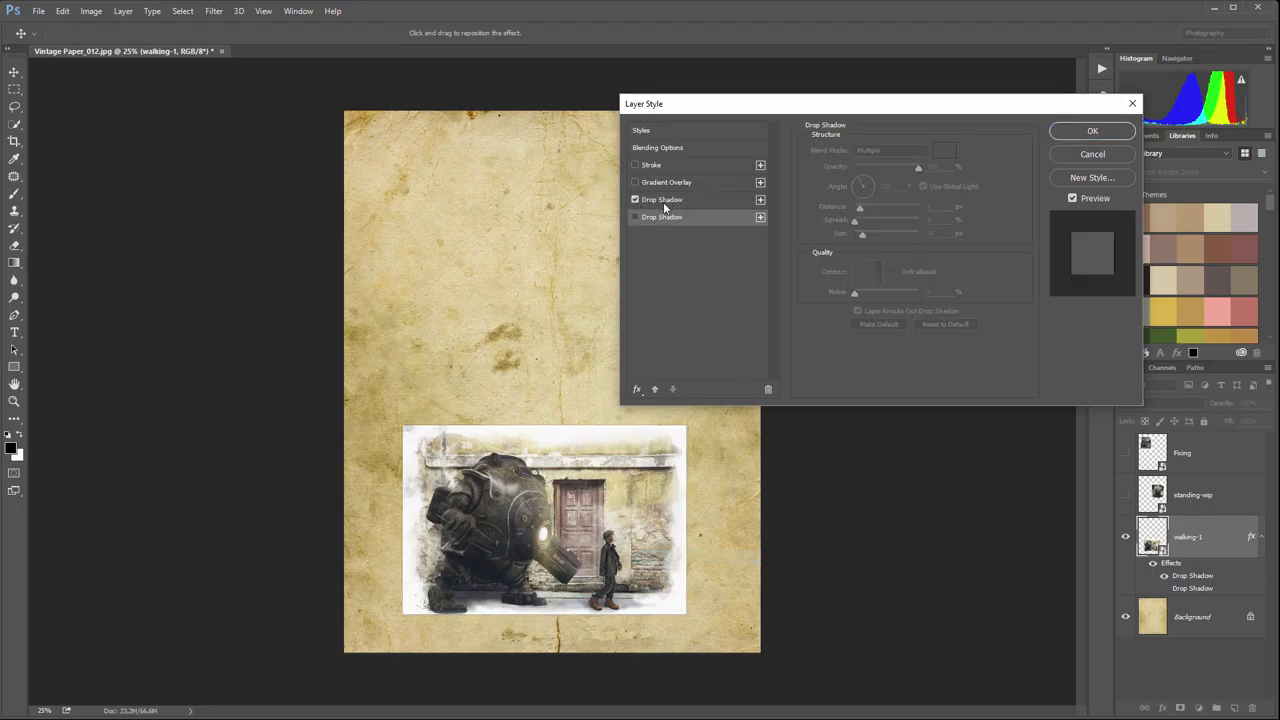
pyautogui.click(667, 203)
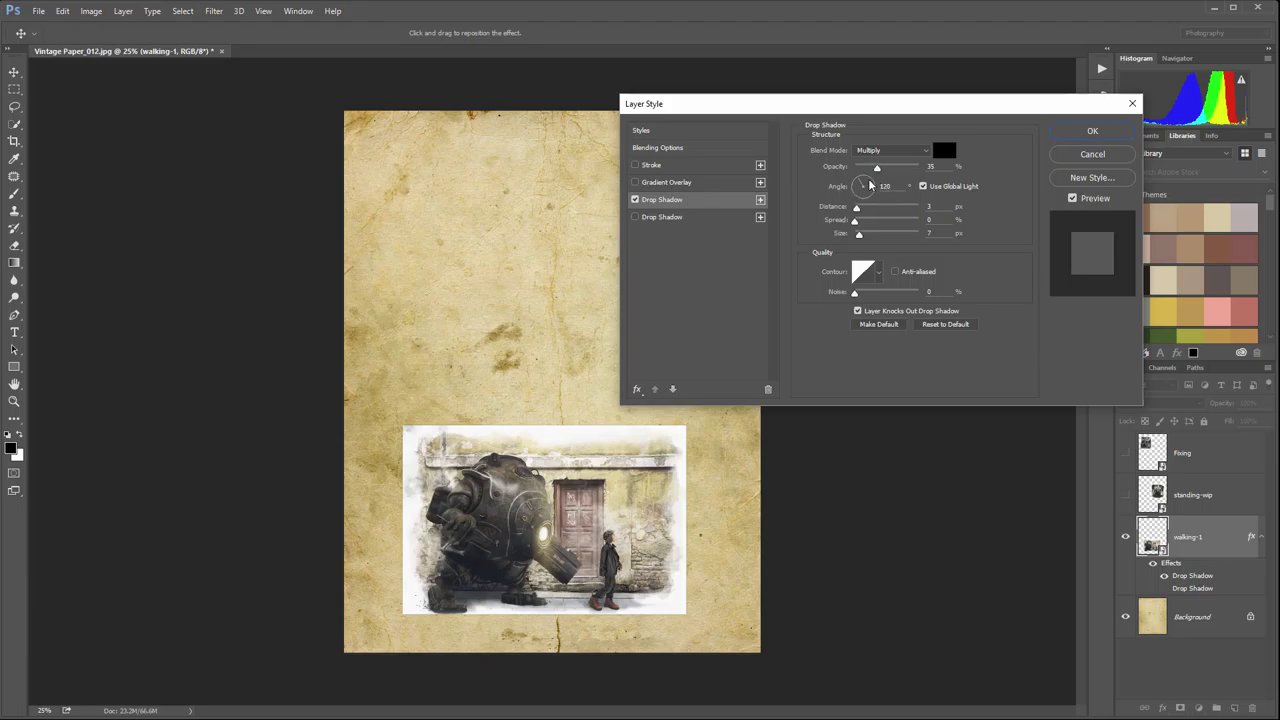
pyautogui.moveTo(866, 180)
pyautogui.mouseDown()
pyautogui.moveTo(837, 173)
pyautogui.moveTo(862, 173)
pyautogui.mouseUp()
pyautogui.moveTo(862, 237); pyautogui.dragTo(905, 212)
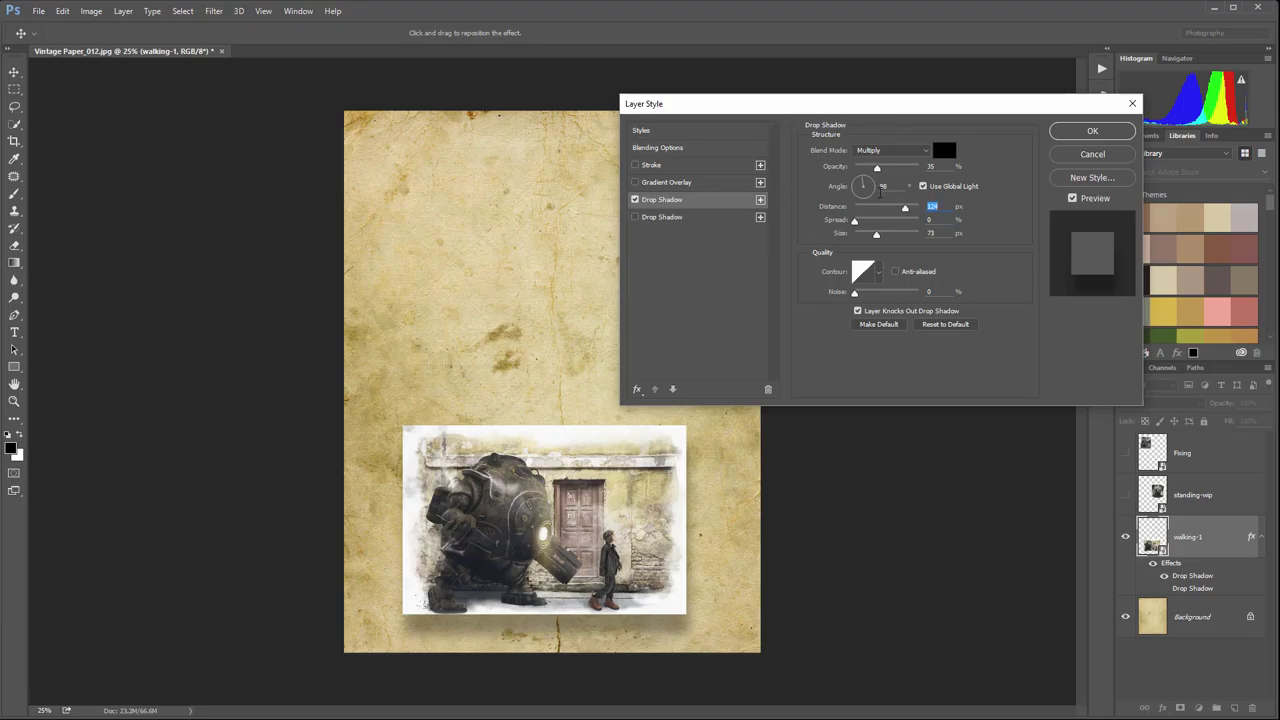
pyautogui.moveTo(869, 187); pyautogui.dragTo(882, 190)
pyautogui.moveTo(489, 501); pyautogui.dragTo(538, 508)
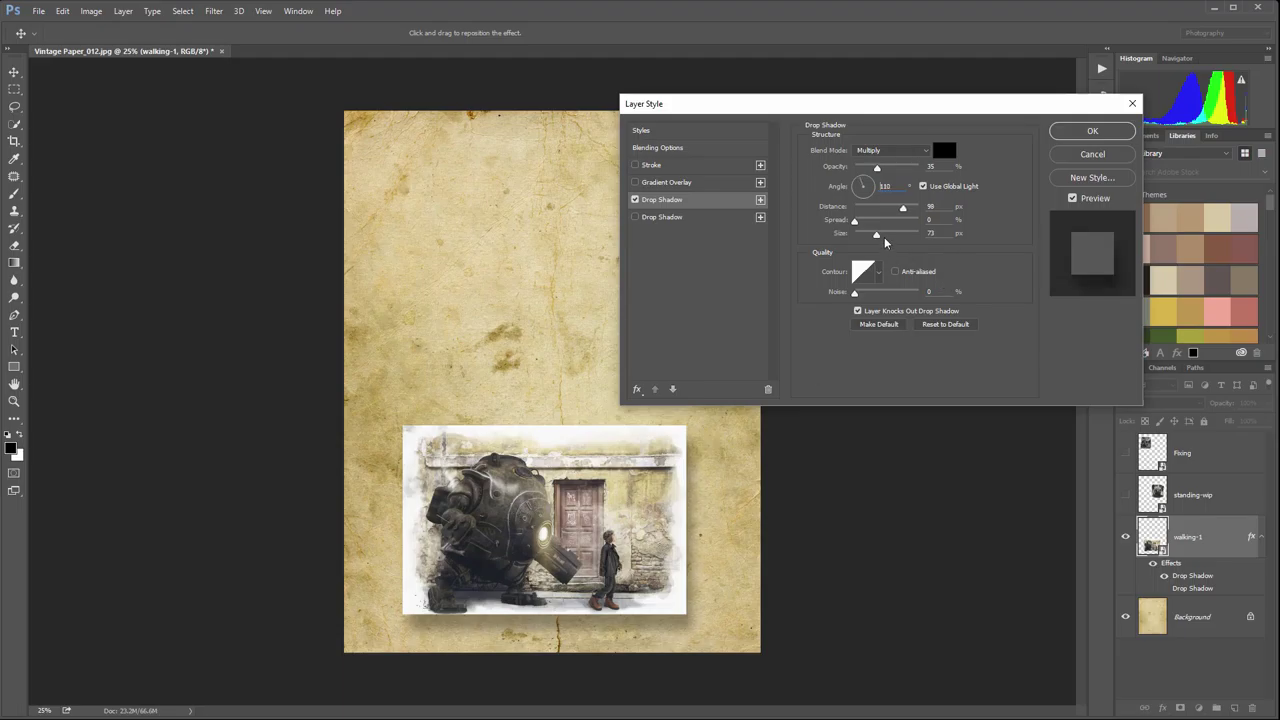
pyautogui.moveTo(900, 207); pyautogui.dragTo(864, 236)
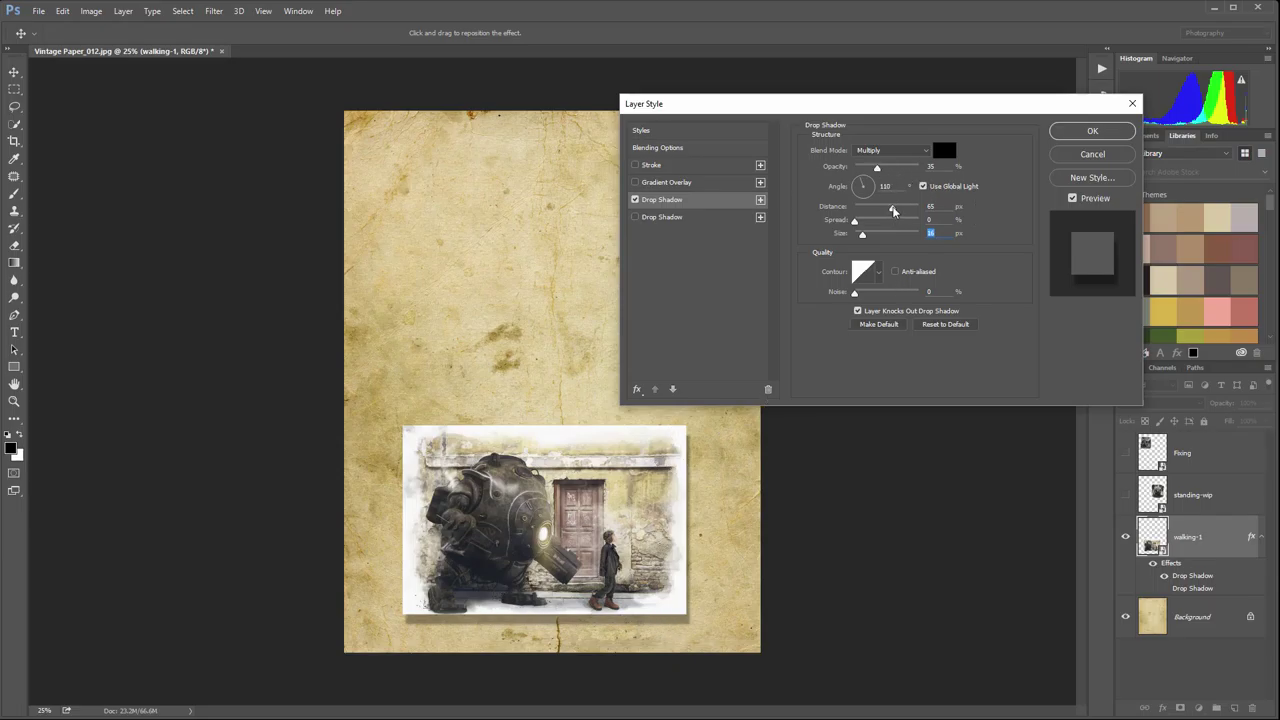
pyautogui.moveTo(895, 207); pyautogui.dragTo(889, 210)
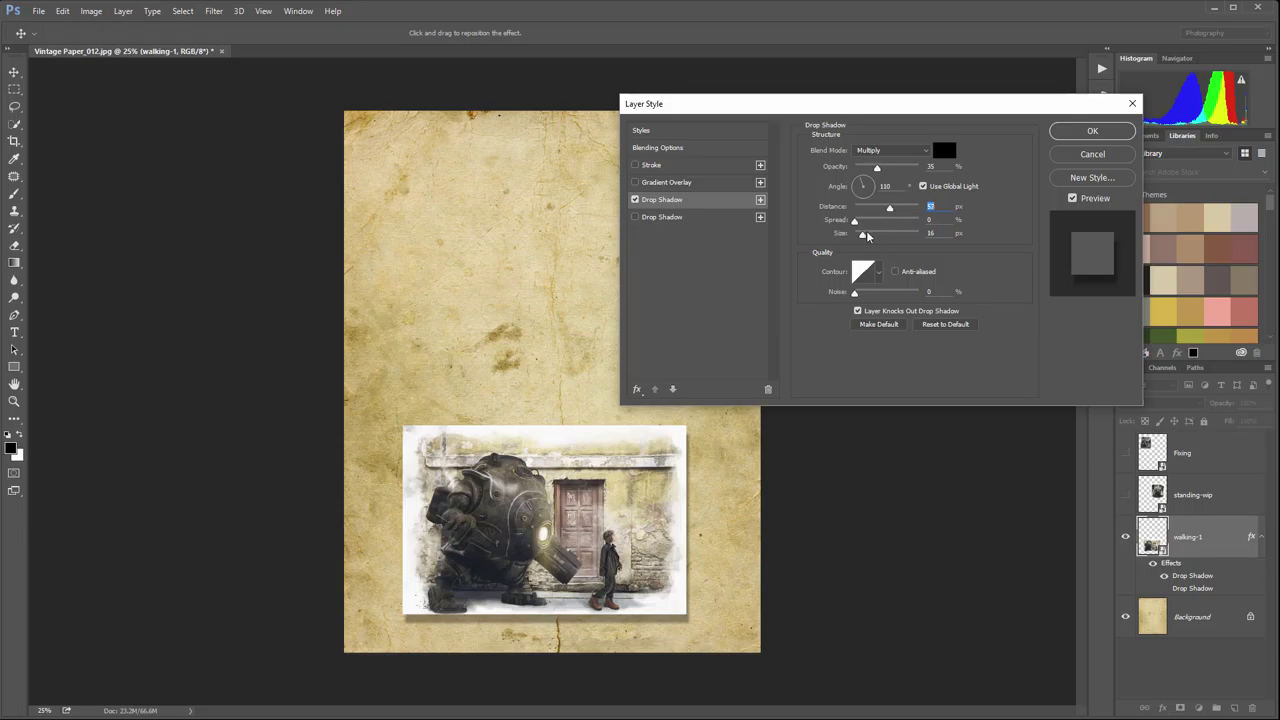
pyautogui.moveTo(646, 449); pyautogui.dragTo(646, 451)
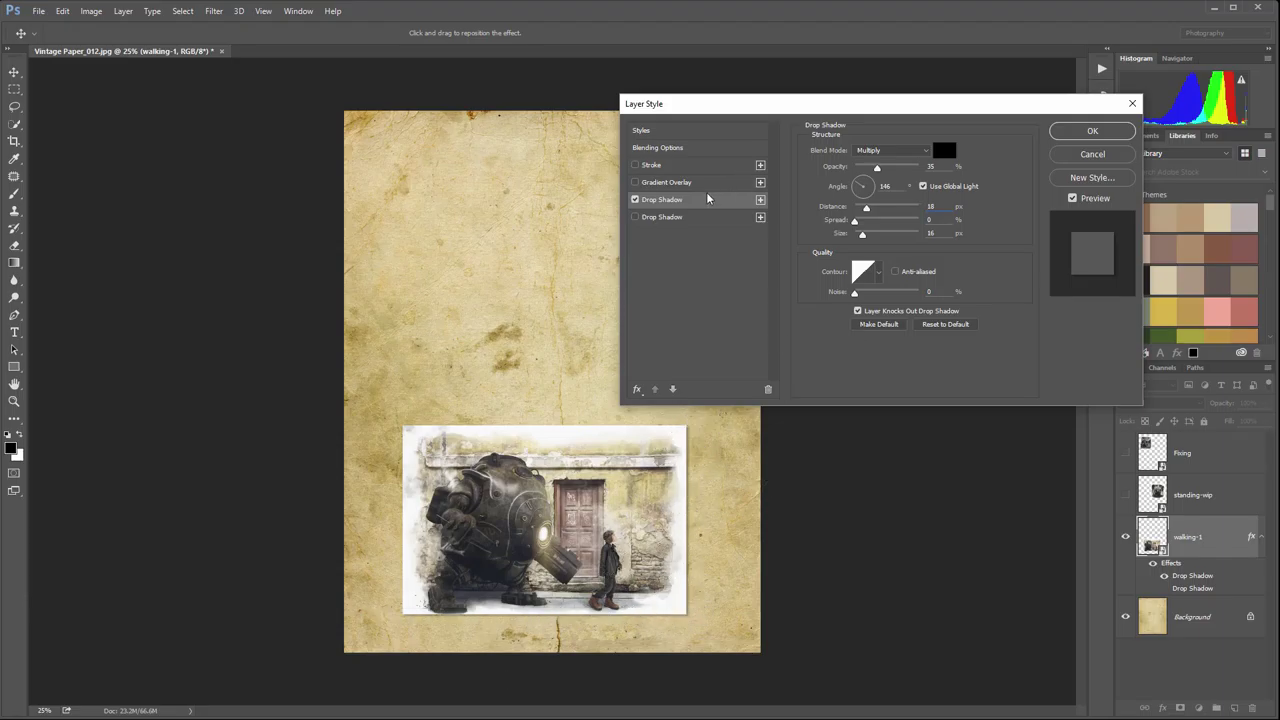
# Step: Re-enable the second drop shadow, free it from global light, and colour it paper-tan sampled from the page
pyautogui.click(709, 218)
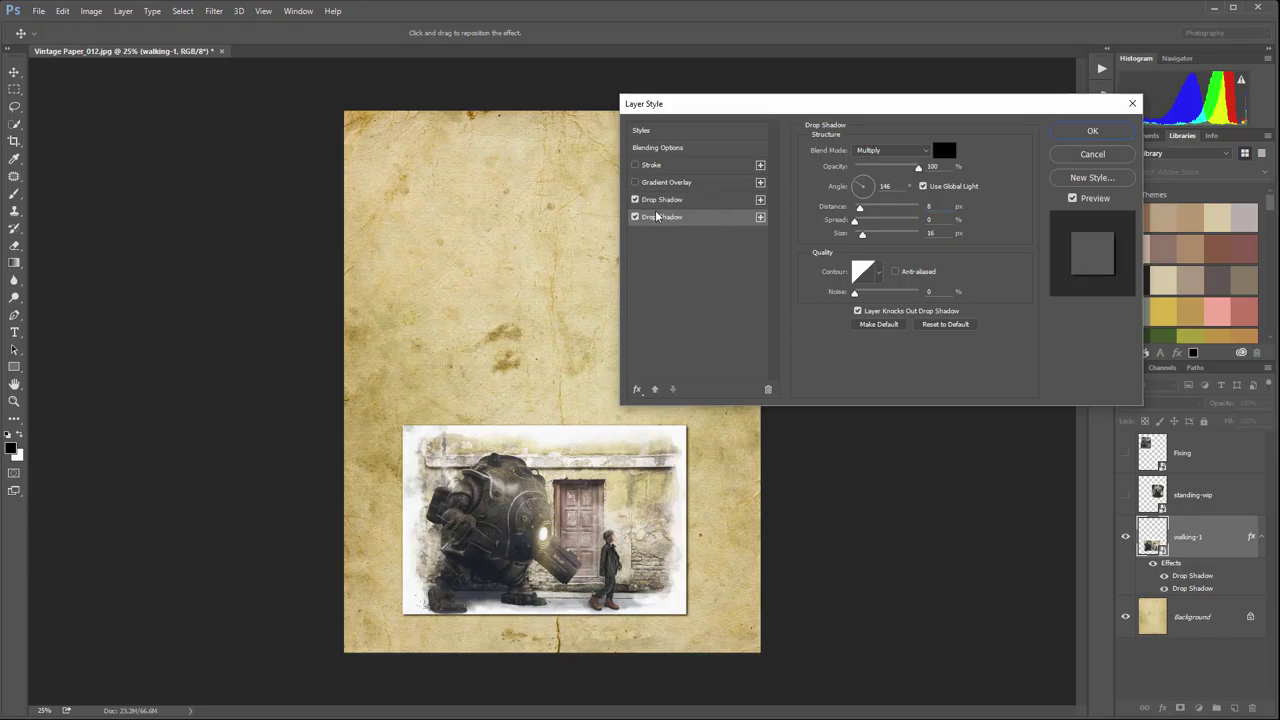
pyautogui.click(637, 389)
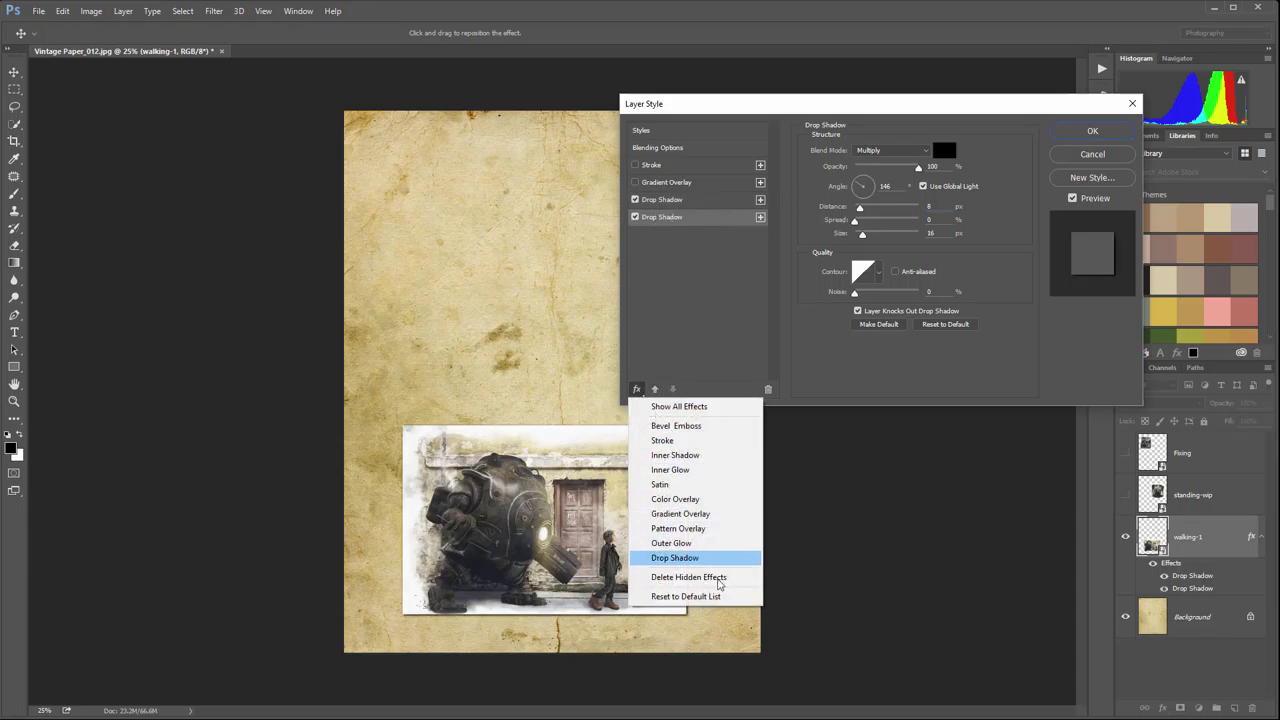
pyautogui.click(714, 220)
pyautogui.click(923, 186)
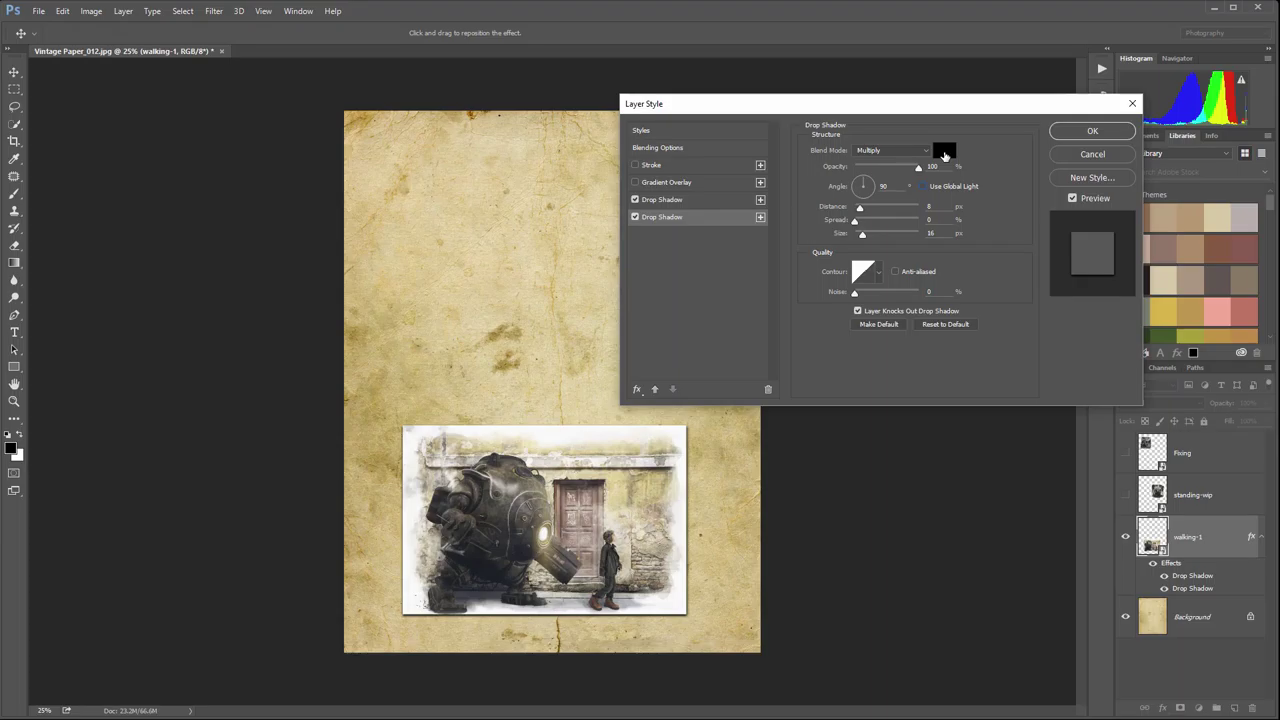
pyautogui.click(944, 152)
pyautogui.click(371, 469)
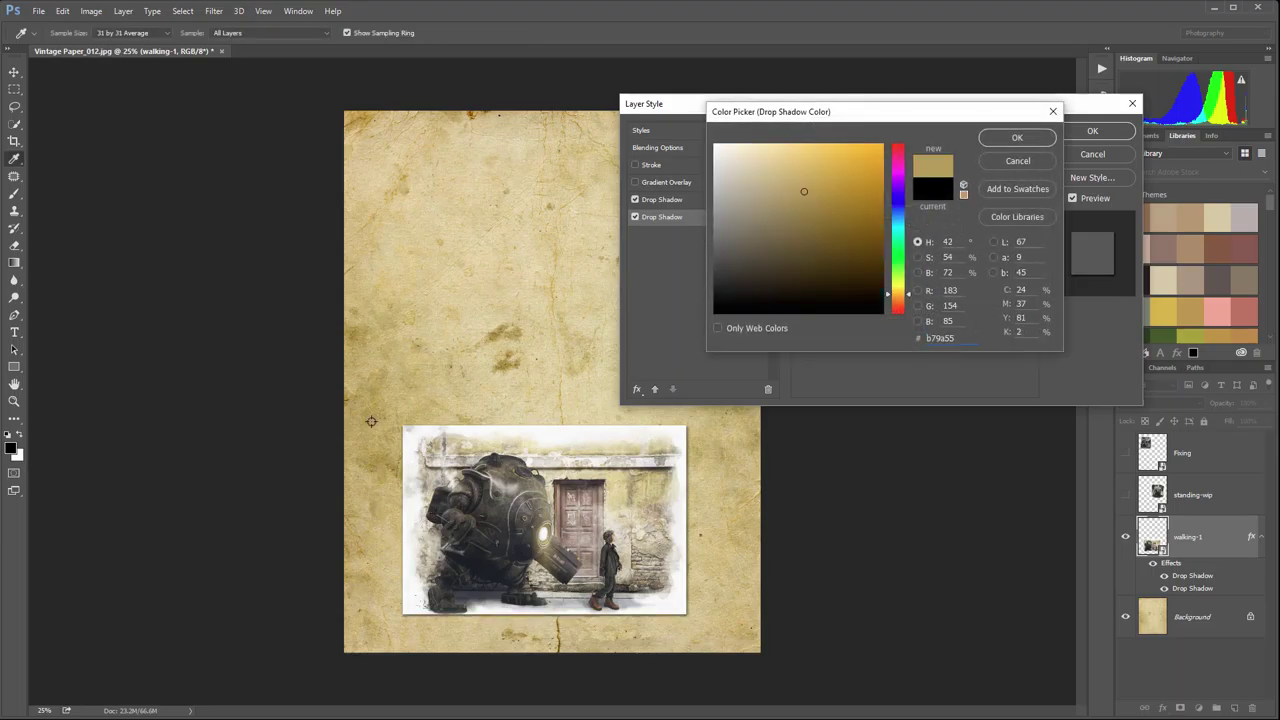
pyautogui.click(494, 335)
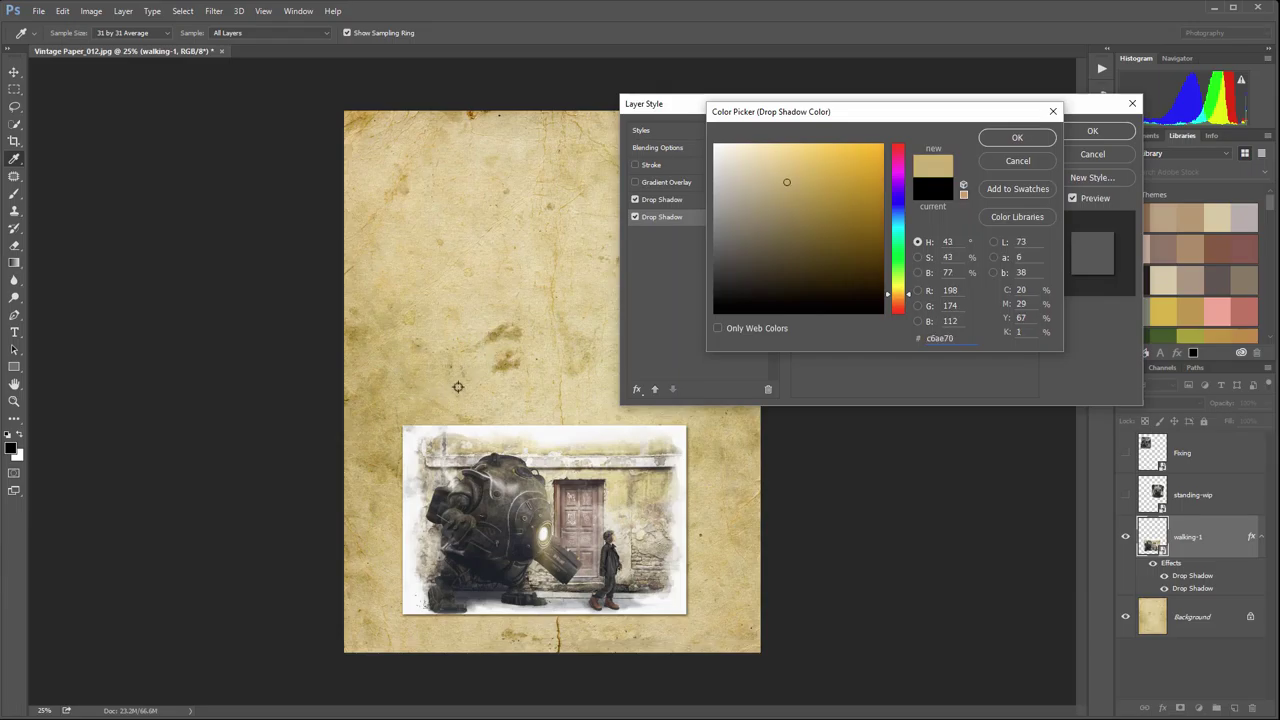
pyautogui.click(1018, 139)
# Step: Set the second drop shadow's distance to 0 px and size to 101 px
pyautogui.moveTo(859, 209); pyautogui.dragTo(877, 232)
pyautogui.moveTo(872, 230); pyautogui.dragTo(883, 233)
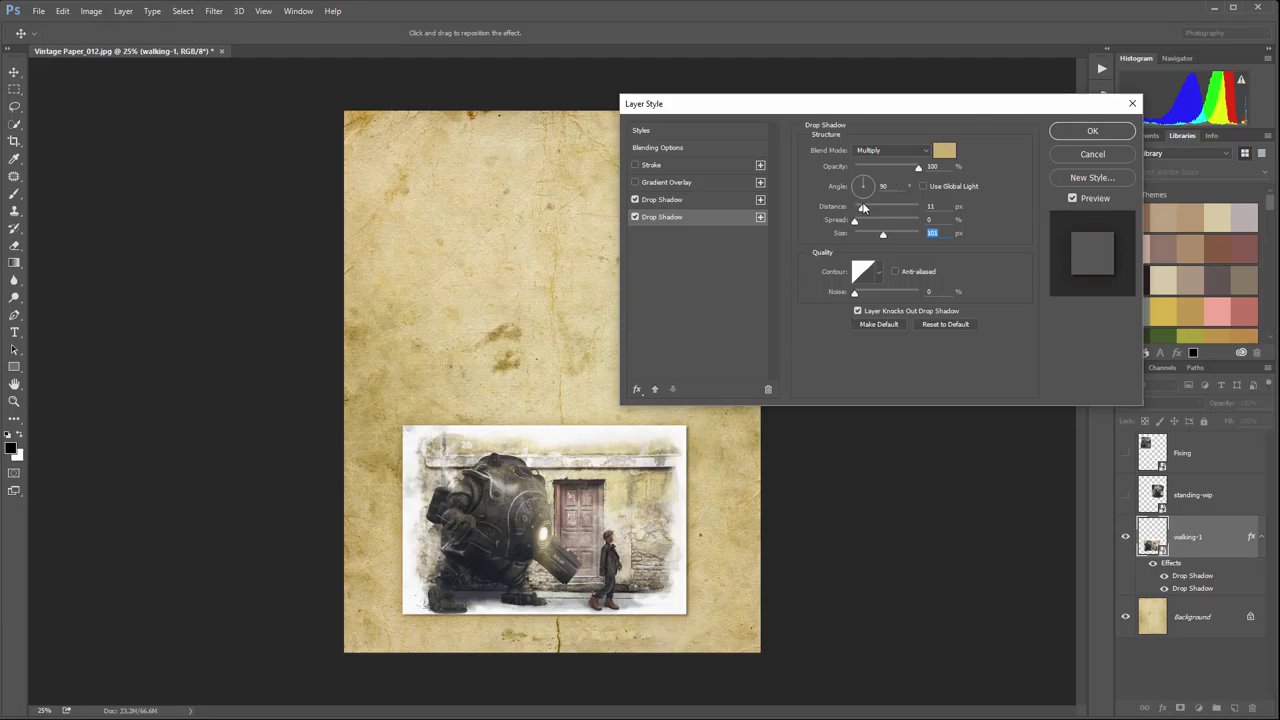
pyautogui.moveTo(865, 209); pyautogui.dragTo(832, 211)
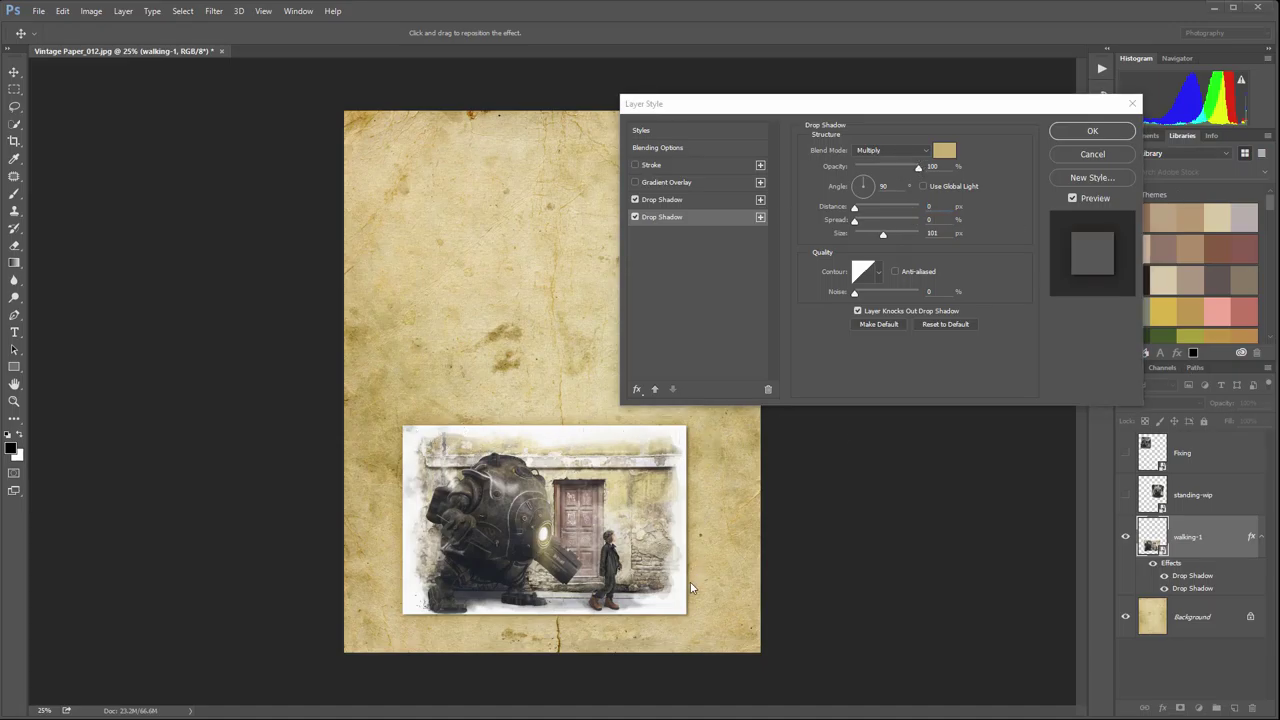
pyautogui.click(940, 150)
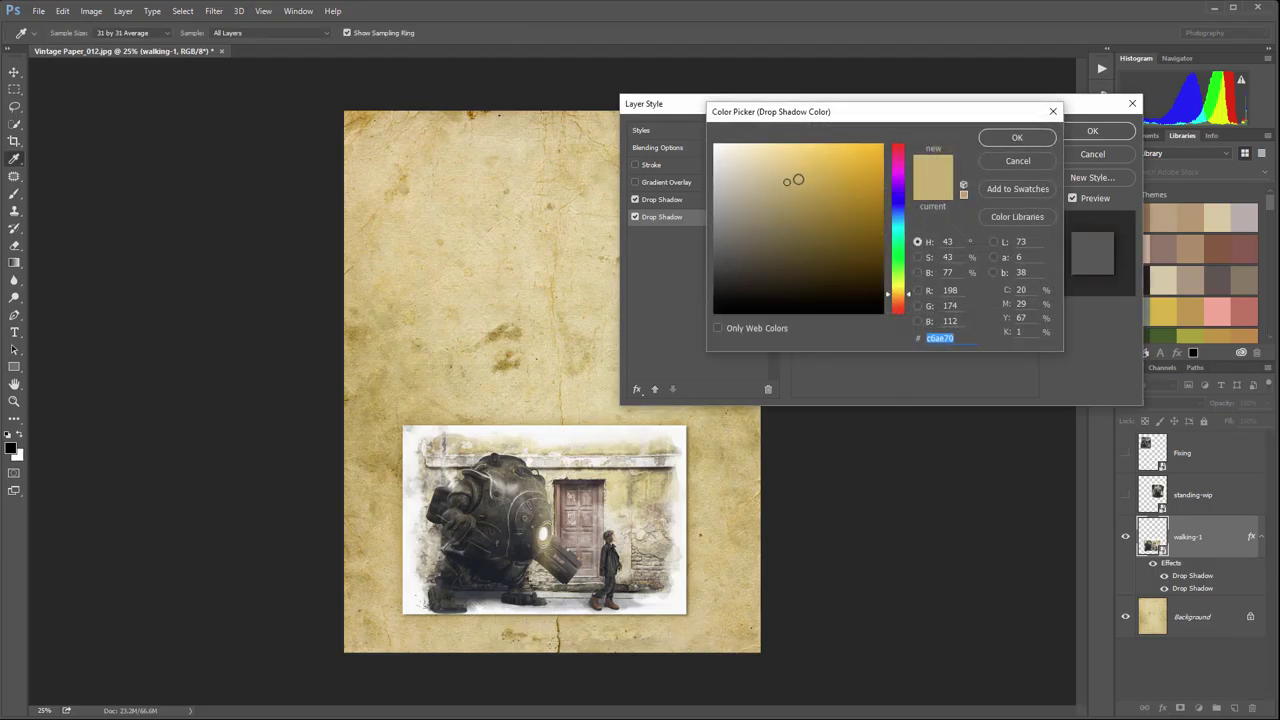
# Step: Darken the second shadow's colour to tan #b59f67 and enlarge its size to 132 px
pyautogui.moveTo(787, 182); pyautogui.dragTo(787, 192)
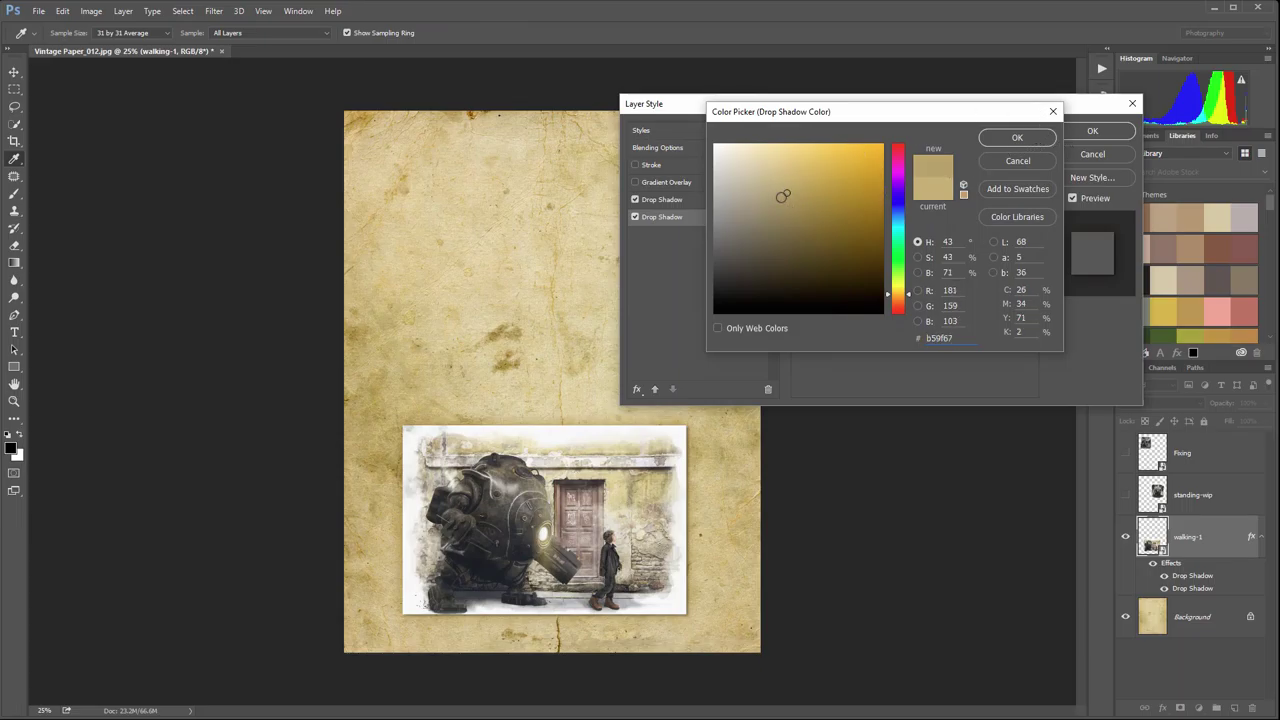
pyautogui.click(1033, 139)
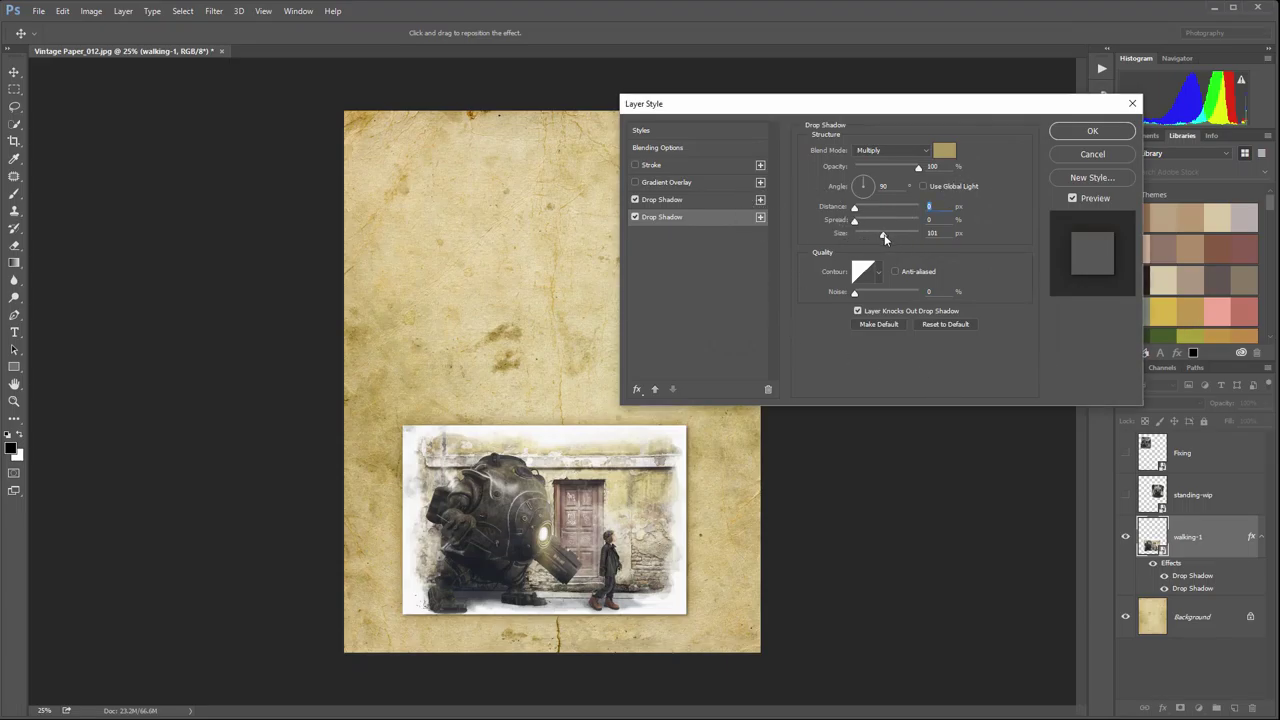
pyautogui.moveTo(910, 237); pyautogui.dragTo(872, 237)
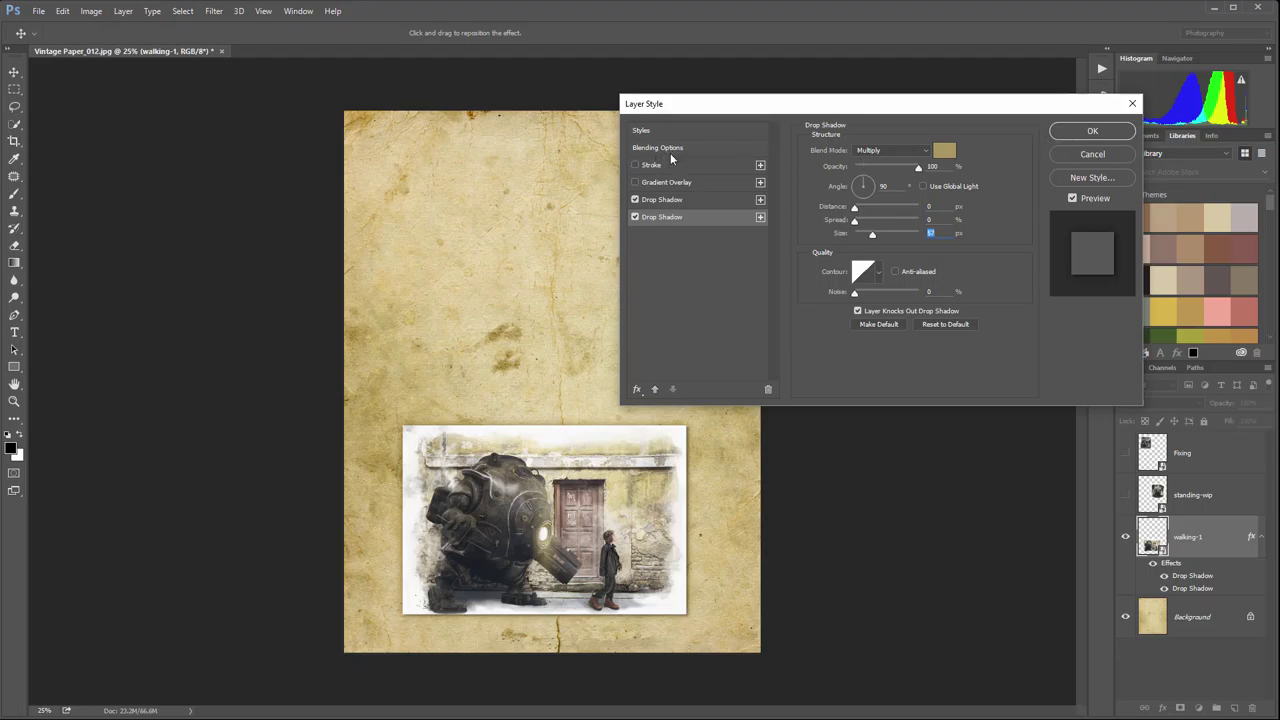
# Step: Add an Inner Shadow to walking-1 coloured with a slightly darkened tan sampled from the paper
pyautogui.click(636, 389)
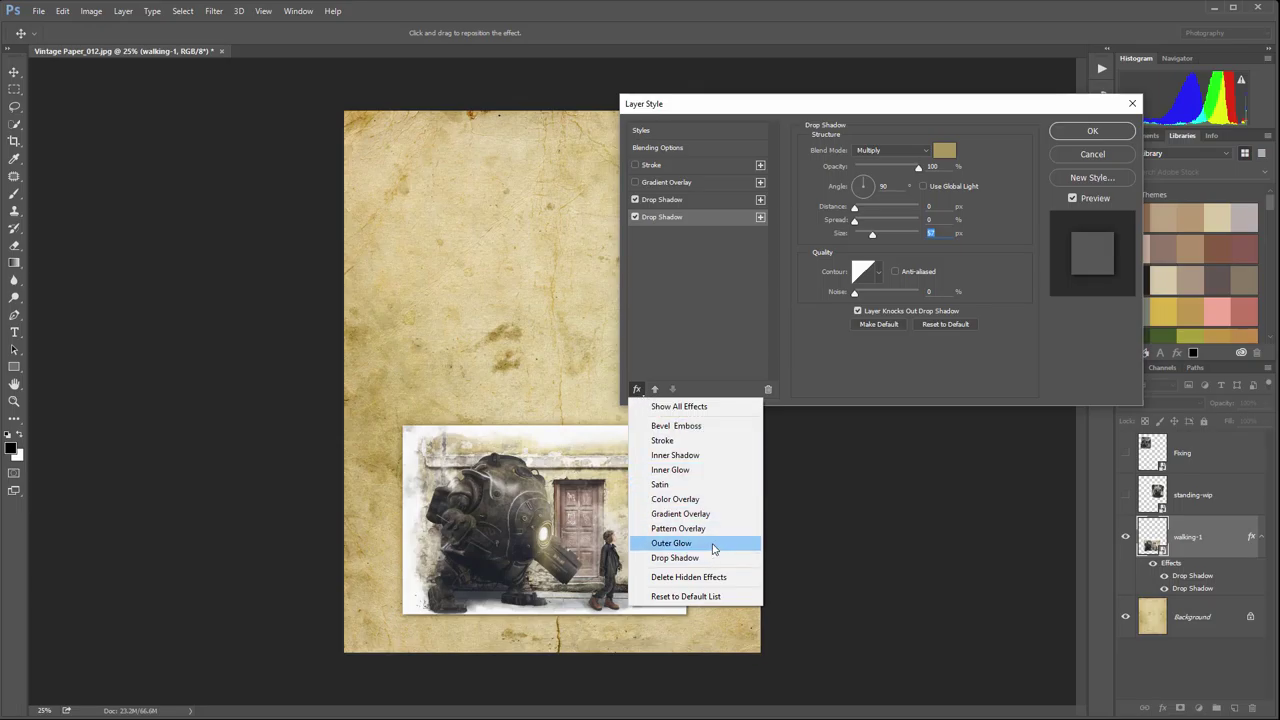
pyautogui.click(704, 457)
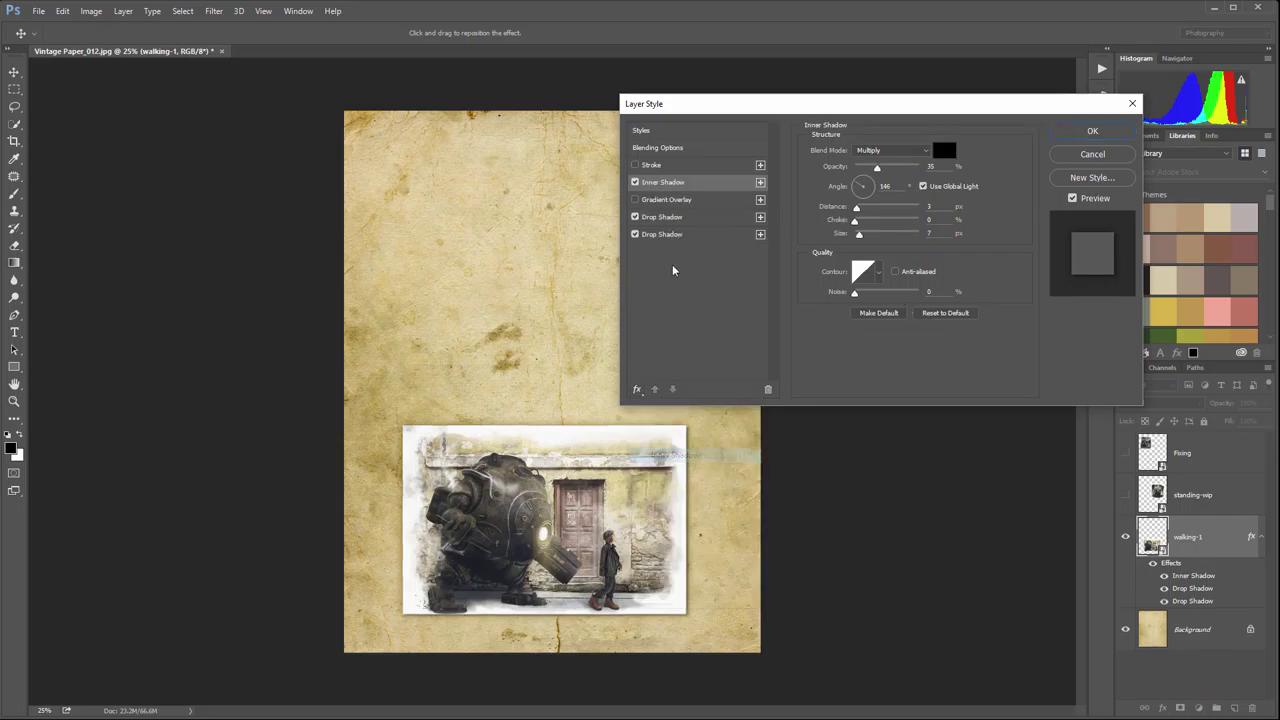
pyautogui.moveTo(862, 233)
pyautogui.mouseDown()
pyautogui.moveTo(884, 234)
pyautogui.moveTo(850, 236)
pyautogui.moveTo(869, 236)
pyautogui.mouseUp()
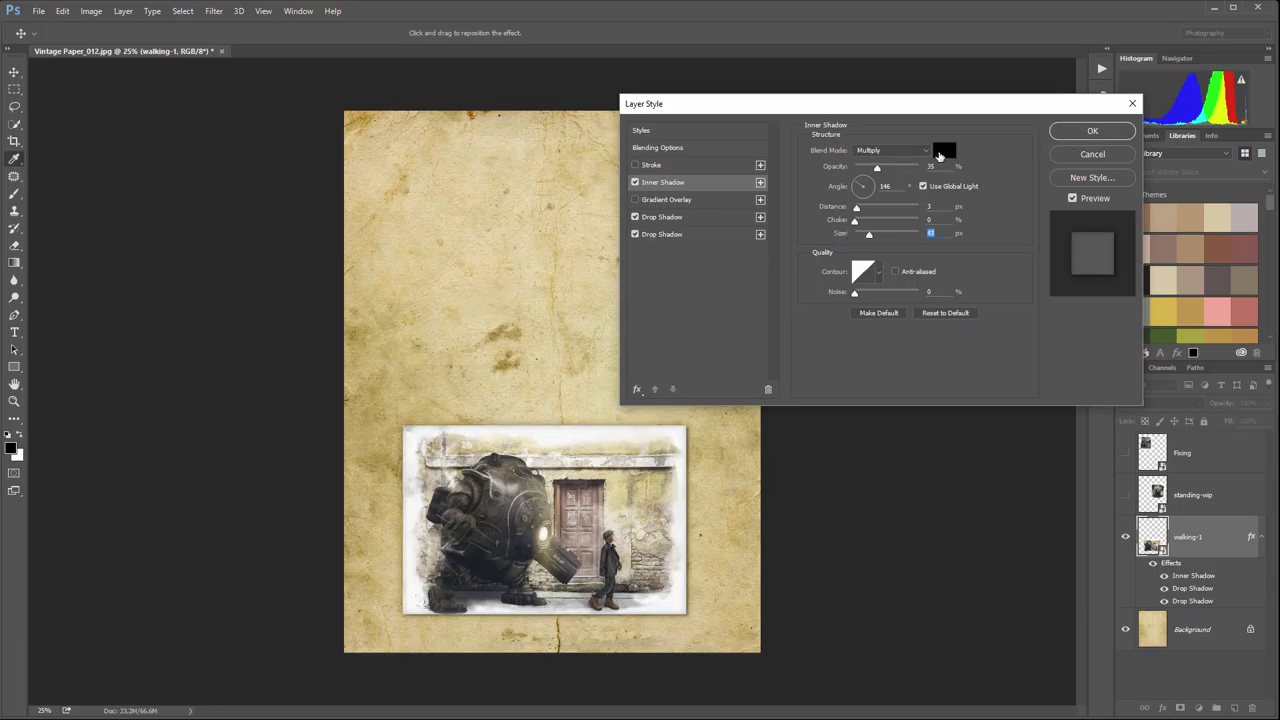
pyautogui.click(944, 150)
pyautogui.click(494, 333)
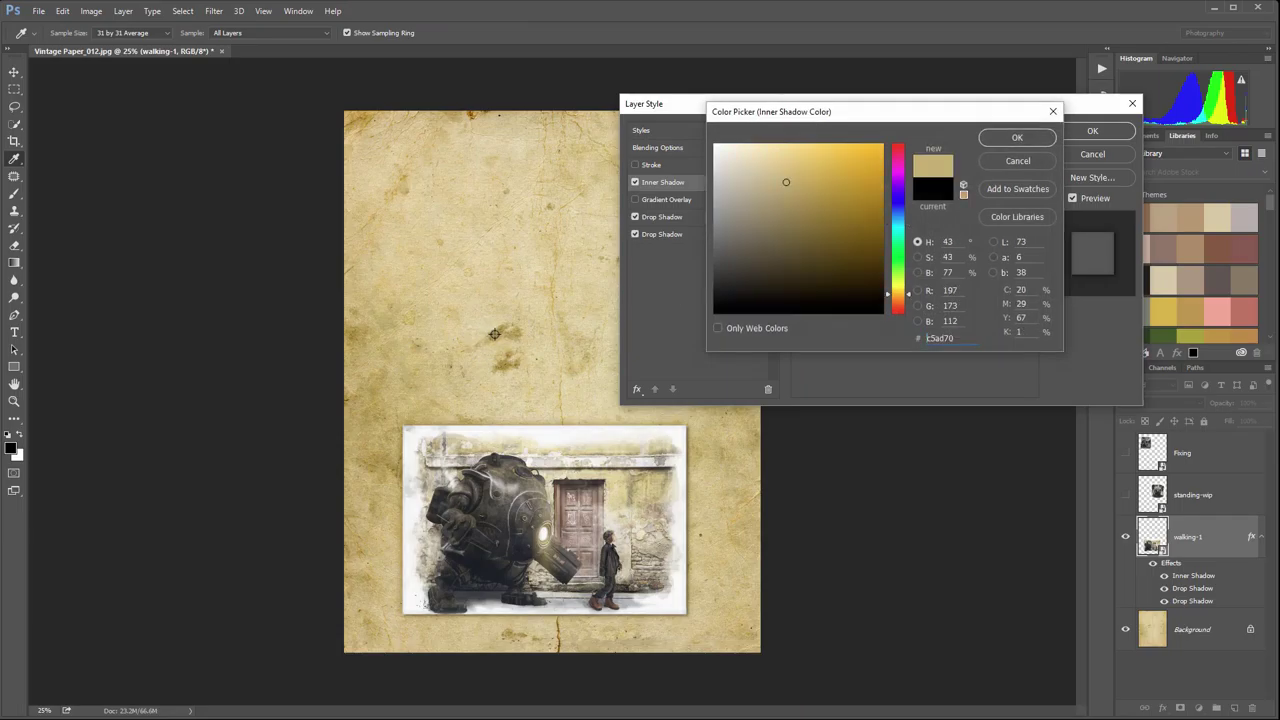
pyautogui.moveTo(792, 183); pyautogui.dragTo(788, 203)
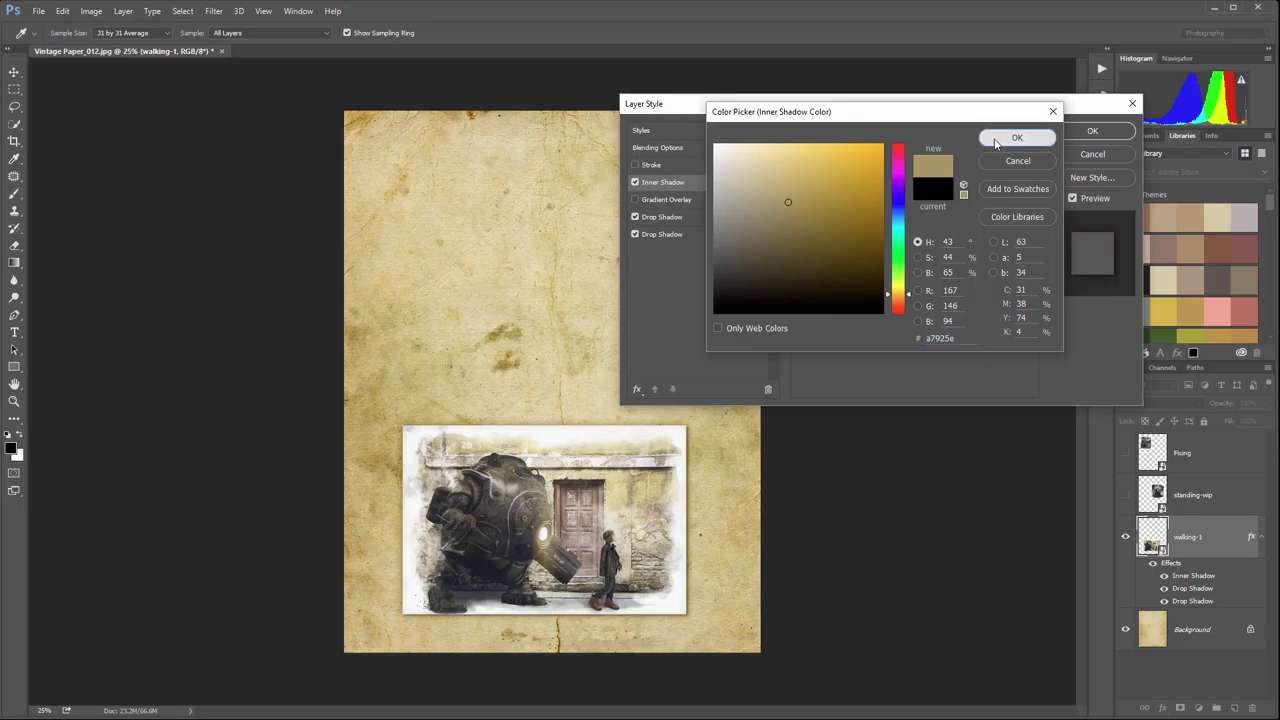
pyautogui.click(1000, 137)
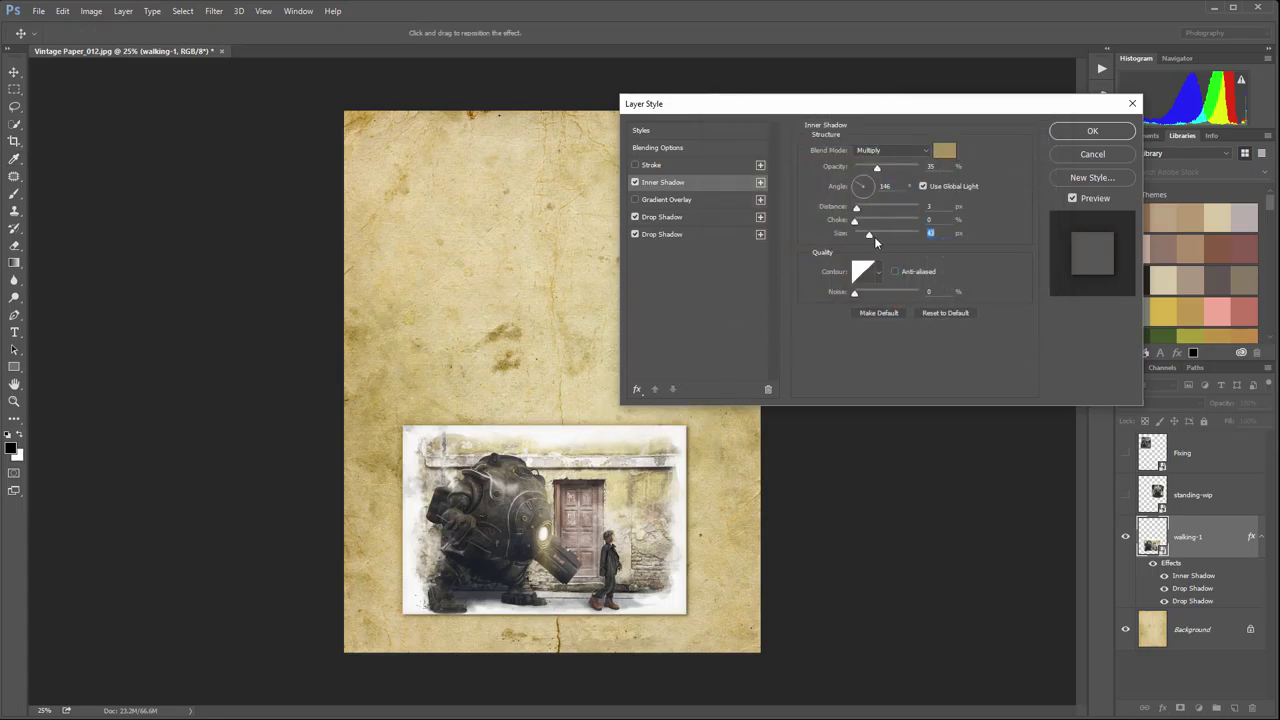
# Step: Set the inner shadow to 100% opacity, 0 px distance and 51 px size
pyautogui.moveTo(893, 234)
pyautogui.mouseDown()
pyautogui.moveTo(861, 229)
pyautogui.moveTo(873, 234)
pyautogui.mouseUp()
pyautogui.moveTo(877, 166); pyautogui.dragTo(1012, 175)
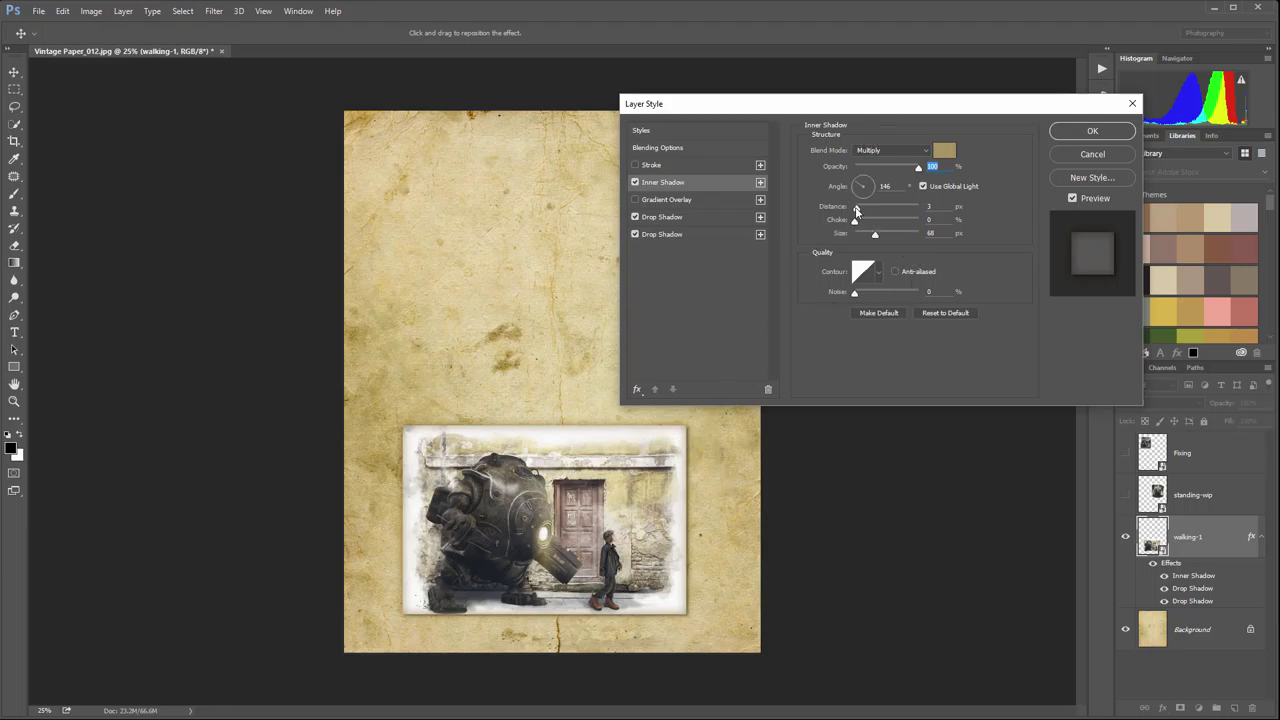
pyautogui.moveTo(857, 207); pyautogui.dragTo(806, 205)
pyautogui.moveTo(877, 240)
pyautogui.mouseDown()
pyautogui.moveTo(912, 232)
pyautogui.moveTo(871, 232)
pyautogui.mouseUp()
# Step: Apply the shadow effects and copy walking-1's layer style
pyautogui.click(1092, 131)
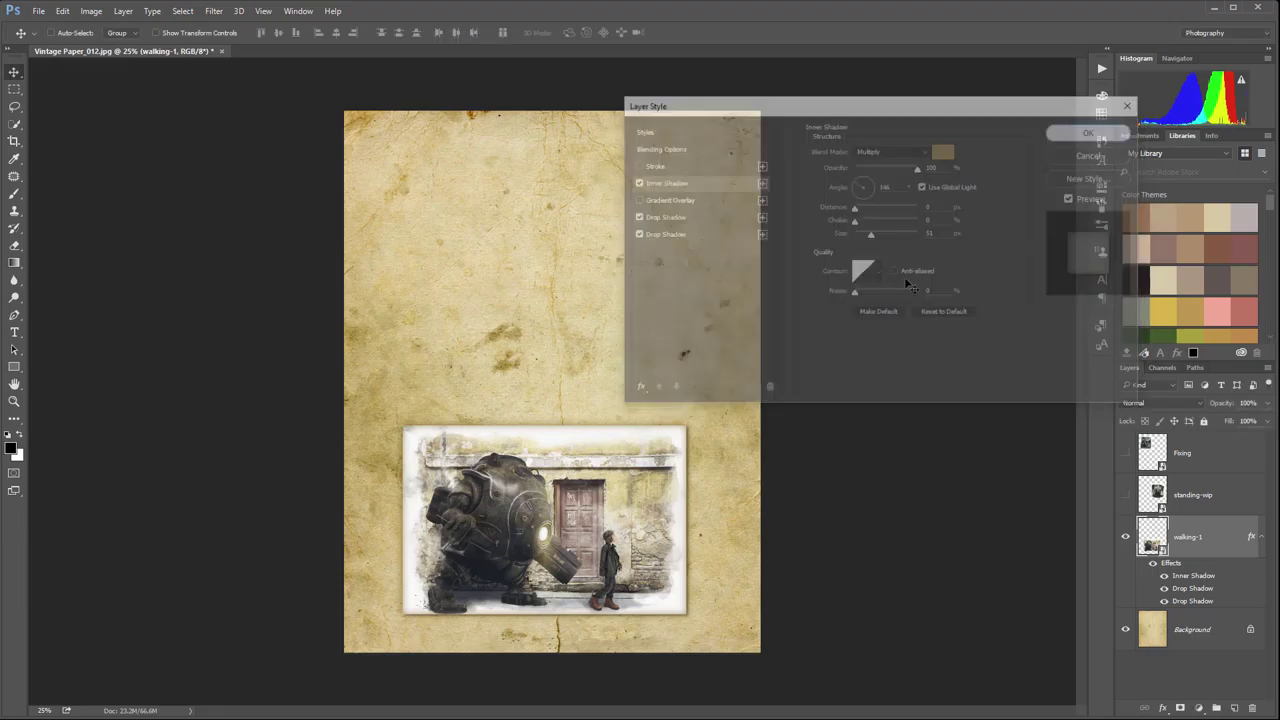
pyautogui.rightClick(1253, 539)
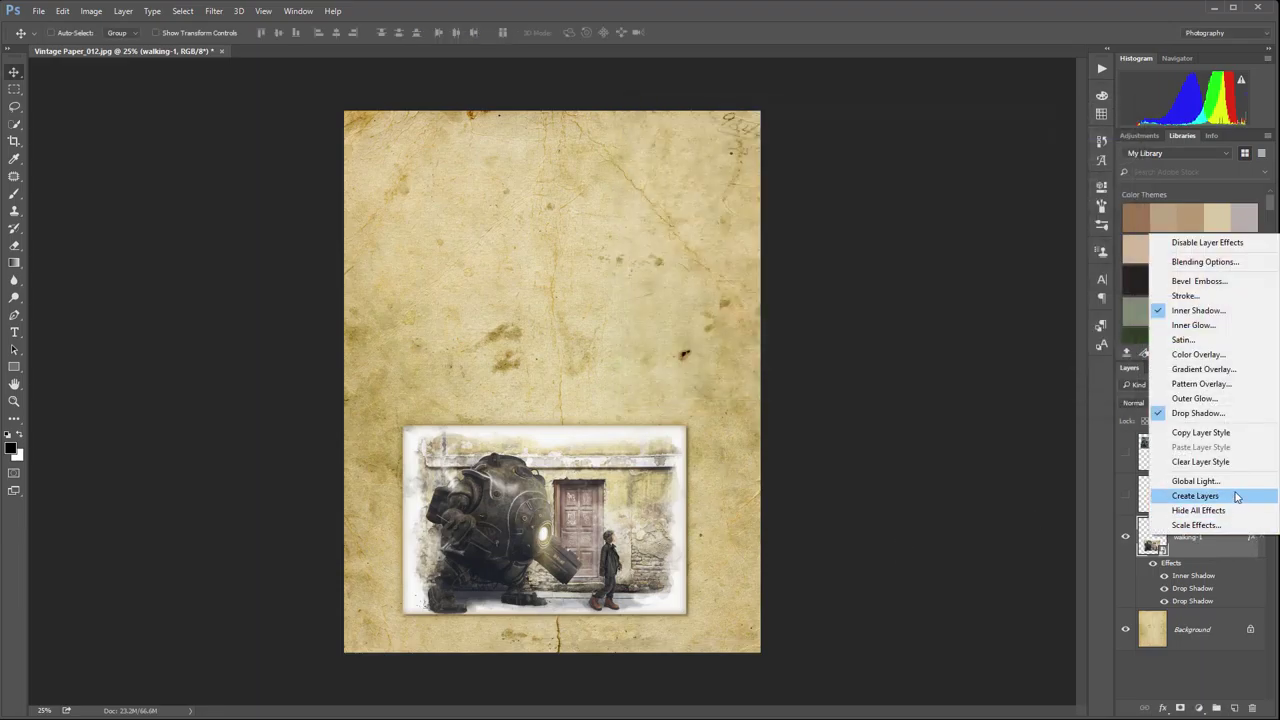
pyautogui.click(1231, 432)
# Step: Show standing-wip and Fixing and paste walking-1's layer style onto each
pyautogui.click(1125, 495)
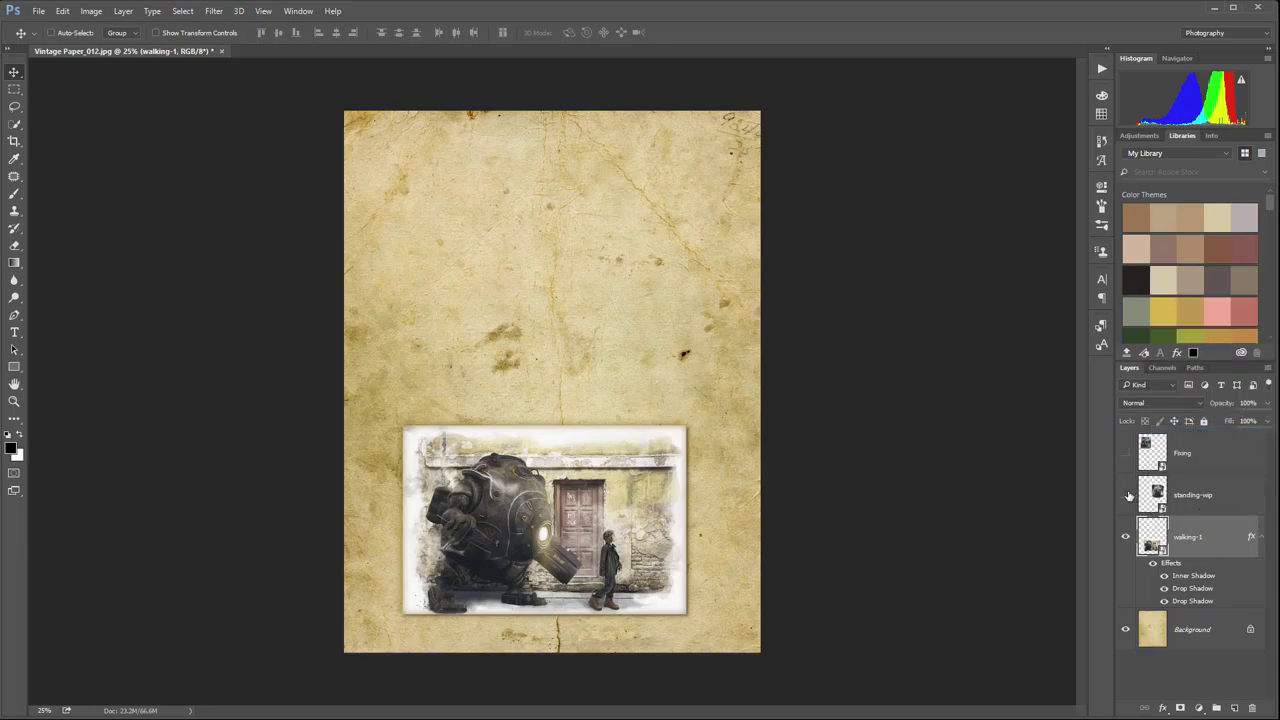
pyautogui.rightClick(1234, 495)
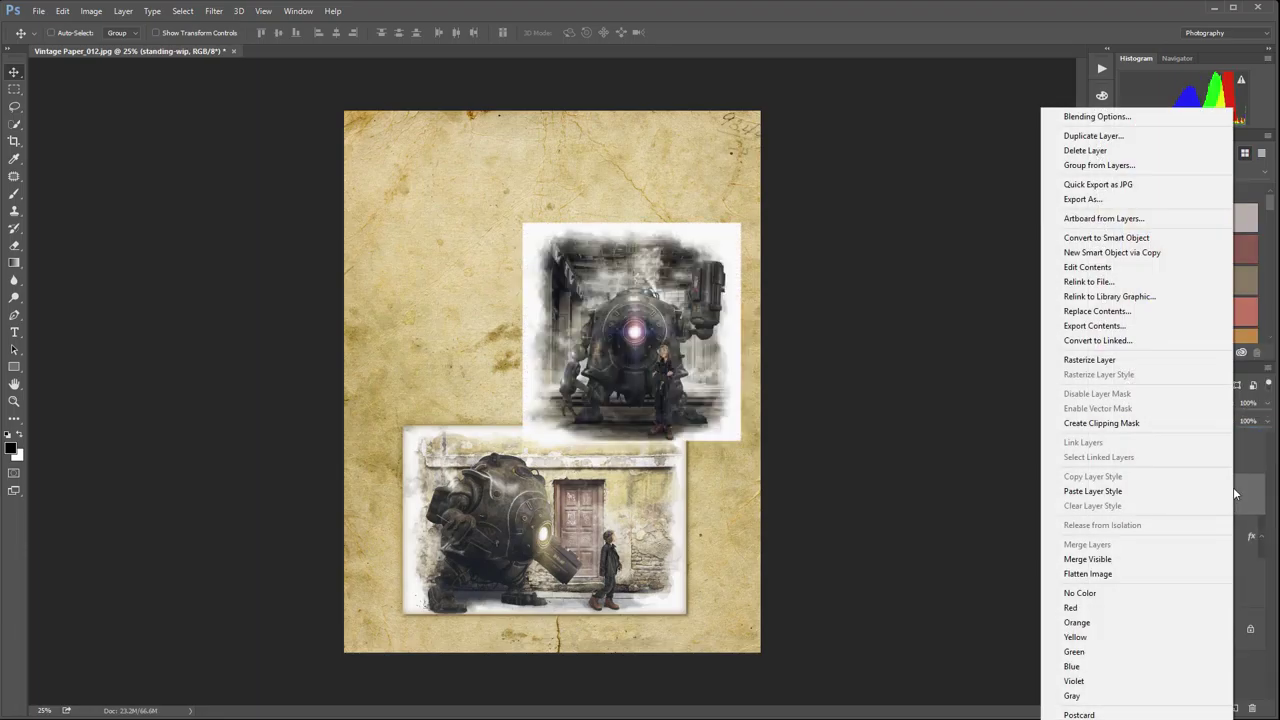
pyautogui.click(1177, 489)
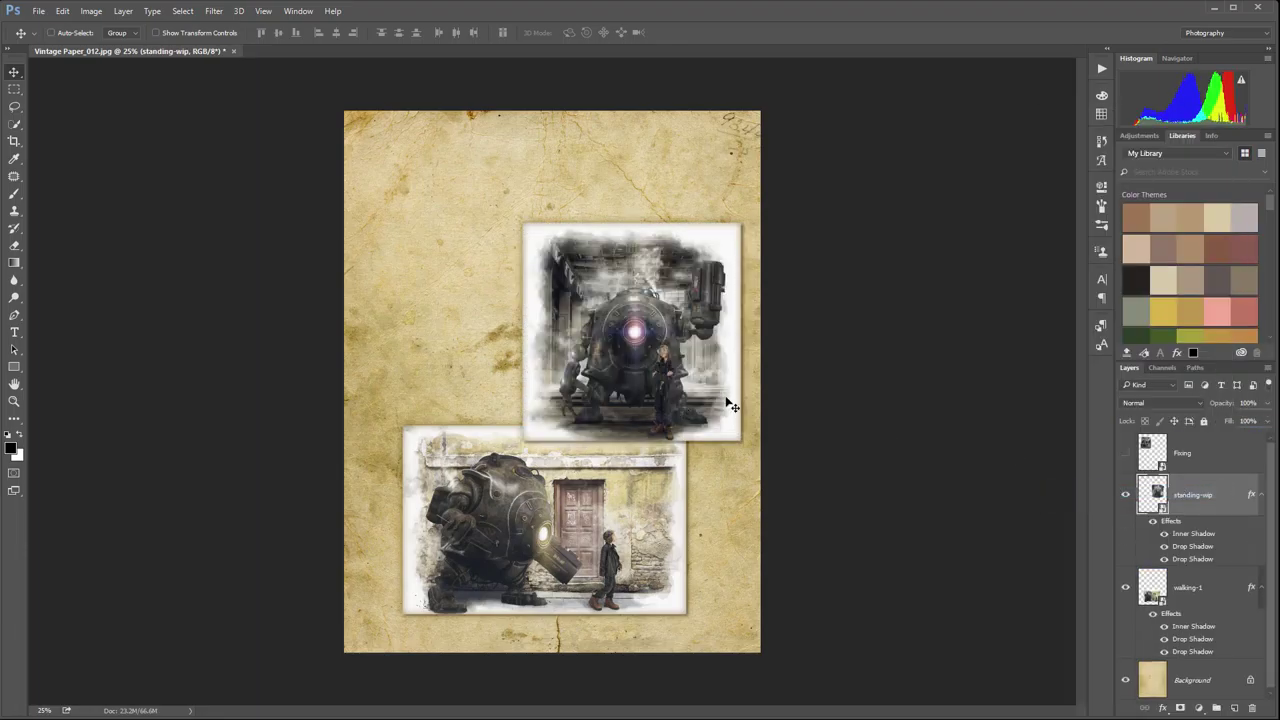
pyautogui.click(1125, 453)
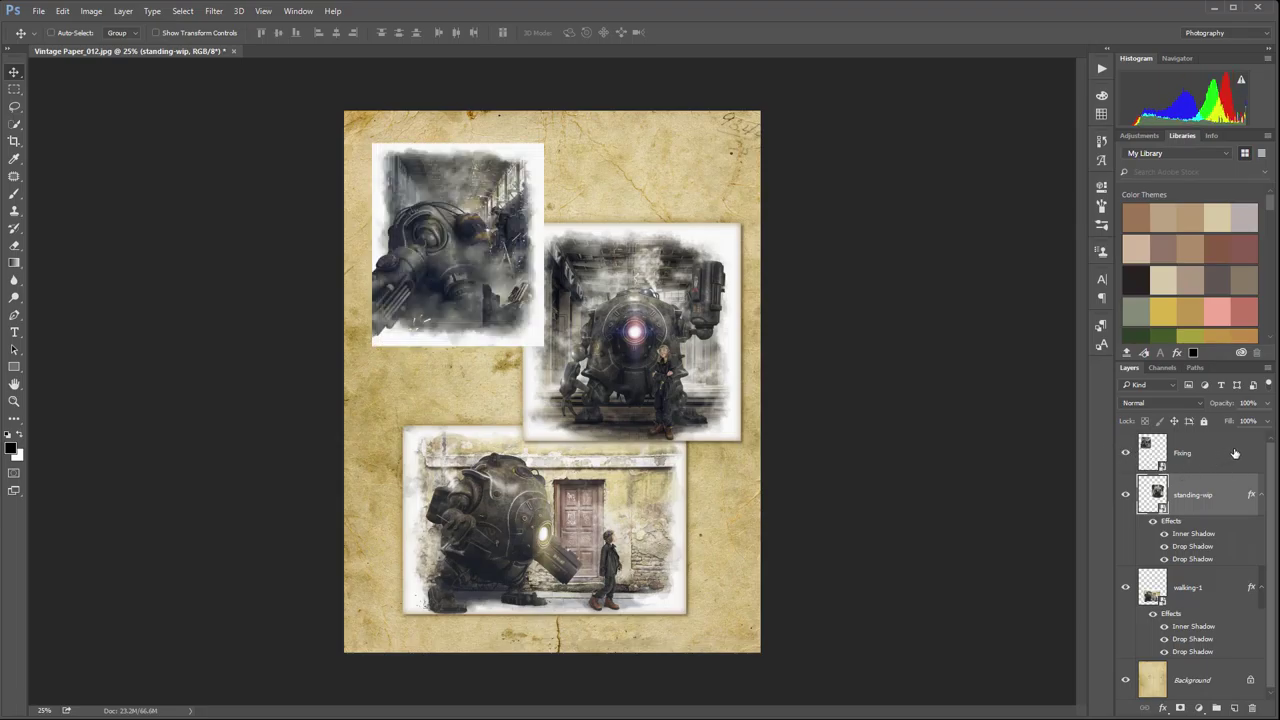
pyautogui.rightClick(1234, 453)
pyautogui.click(1125, 491)
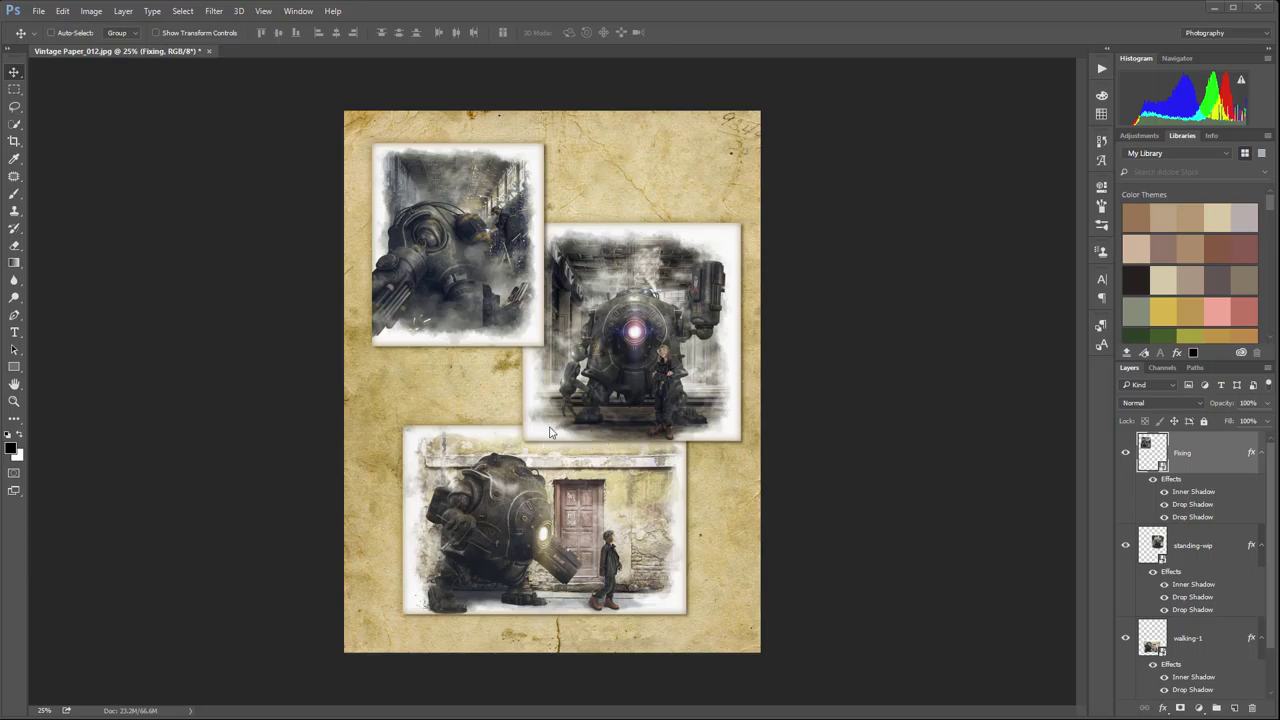
# Step: Scale the middle standing-wip photo down and move it into place
pyautogui.click(1199, 550)
pyautogui.moveTo(632, 311); pyautogui.dragTo(647, 273)
pyautogui.hotkey('ctrl', 't')
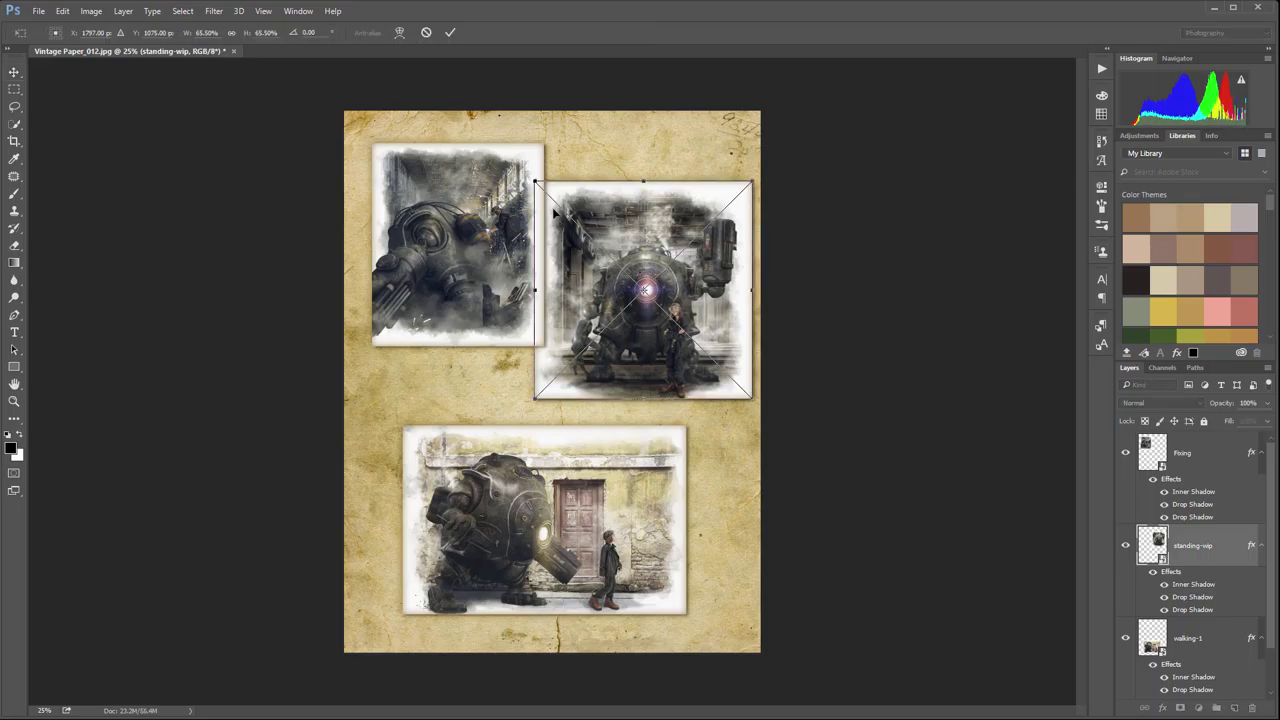
pyautogui.moveTo(535, 182); pyautogui.dragTo(551, 193)
pyautogui.press('Return')
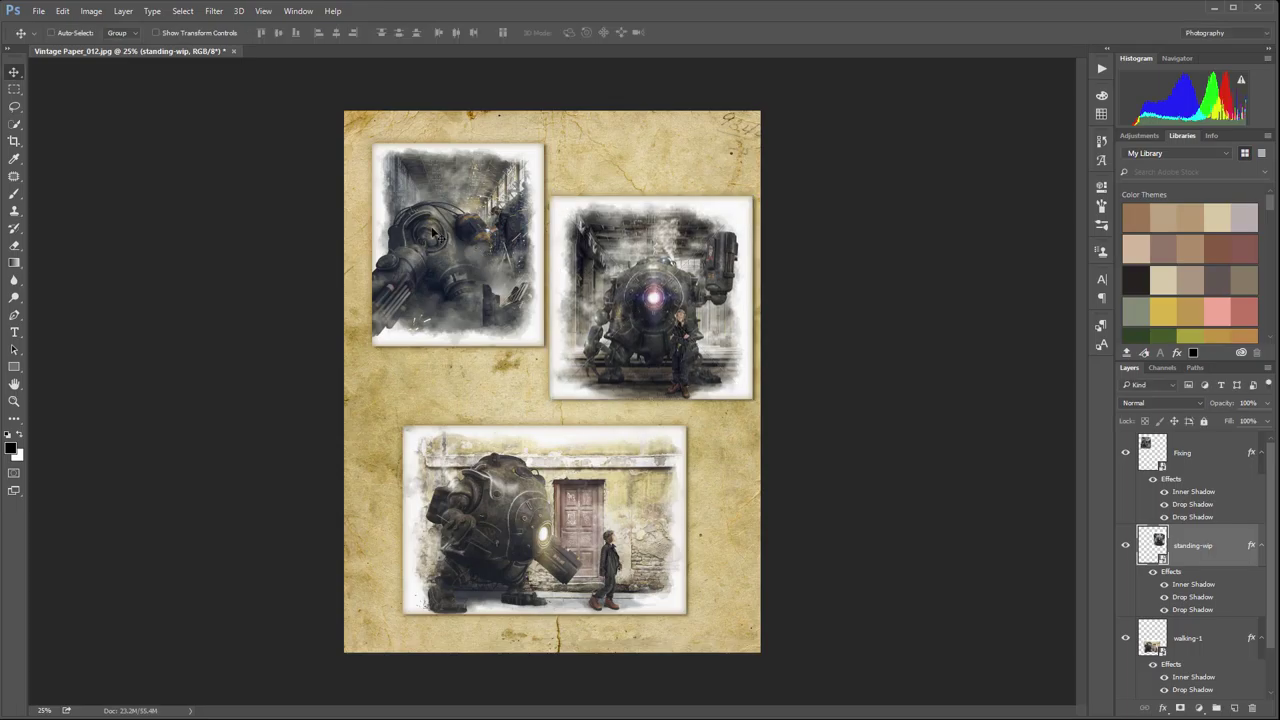
pyautogui.moveTo(671, 302)
pyautogui.mouseDown()
pyautogui.moveTo(664, 318)
pyautogui.moveTo(676, 318)
pyautogui.mouseUp()
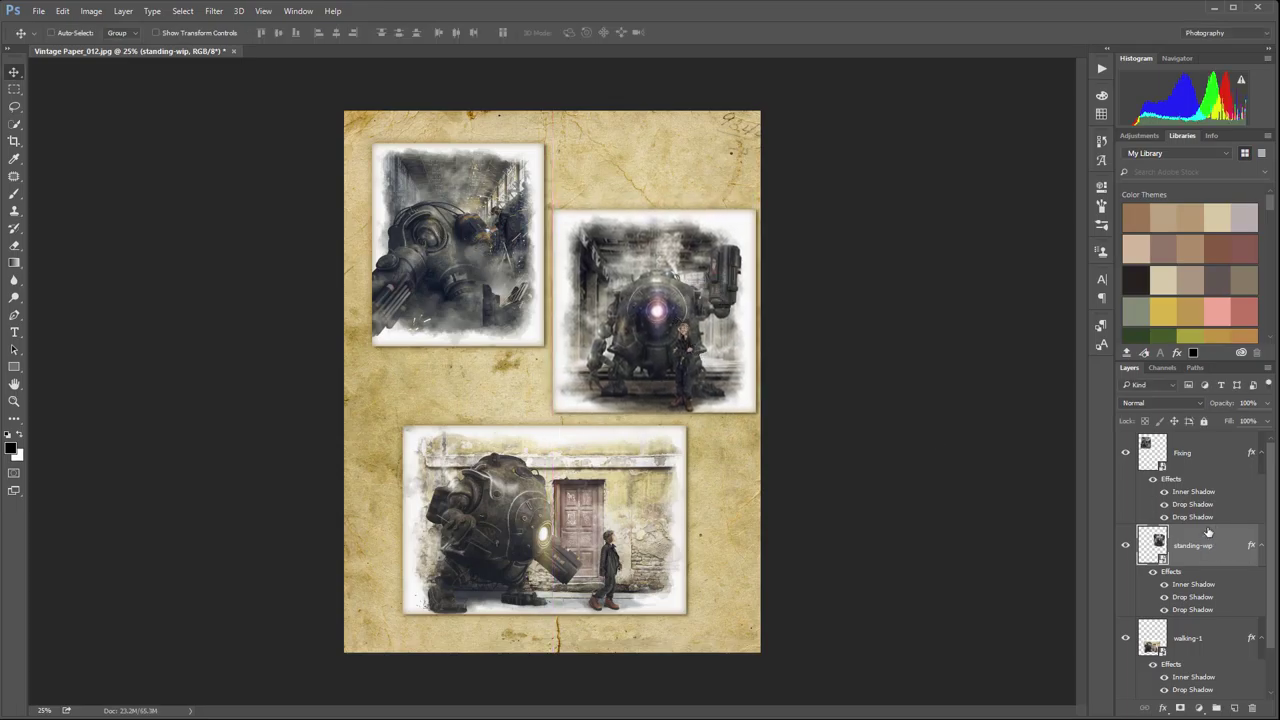
# Step: Reposition the Fixing, standing-wip and walking-1 photos for even gaps down the paper
pyautogui.click(1200, 455)
pyautogui.moveTo(474, 261); pyautogui.dragTo(461, 242)
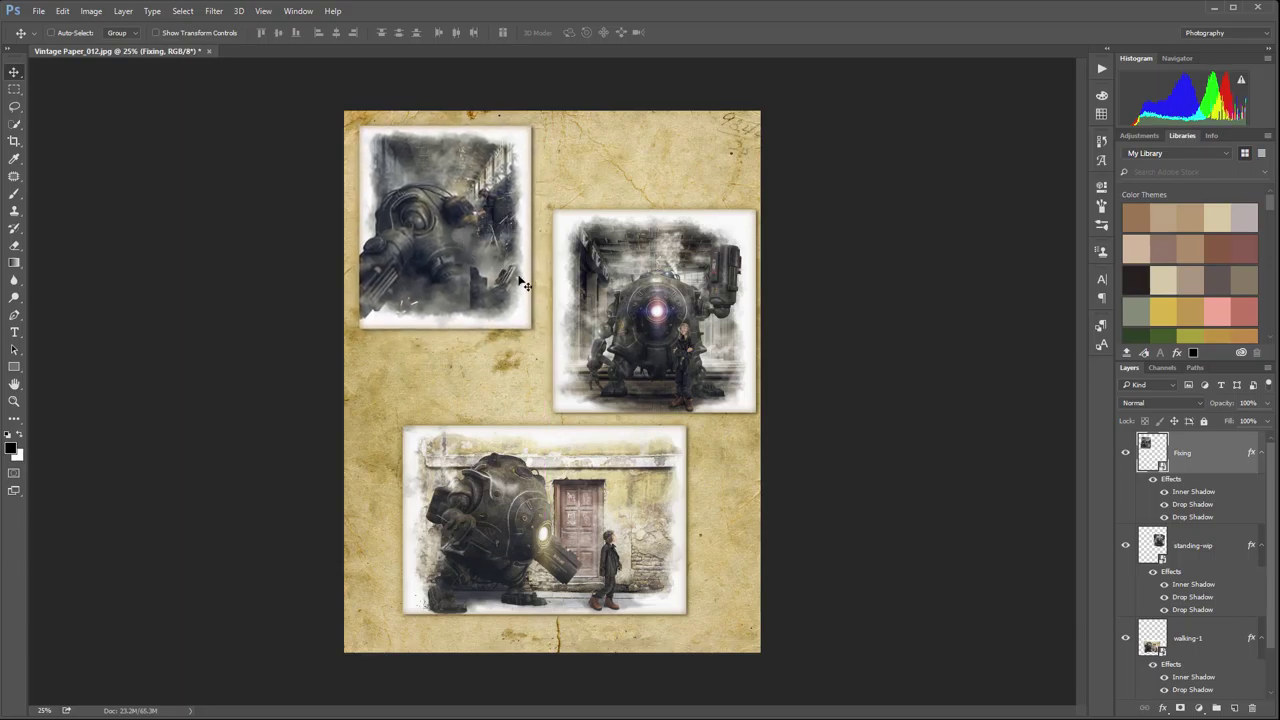
pyautogui.click(1195, 547)
pyautogui.moveTo(642, 334); pyautogui.dragTo(634, 338)
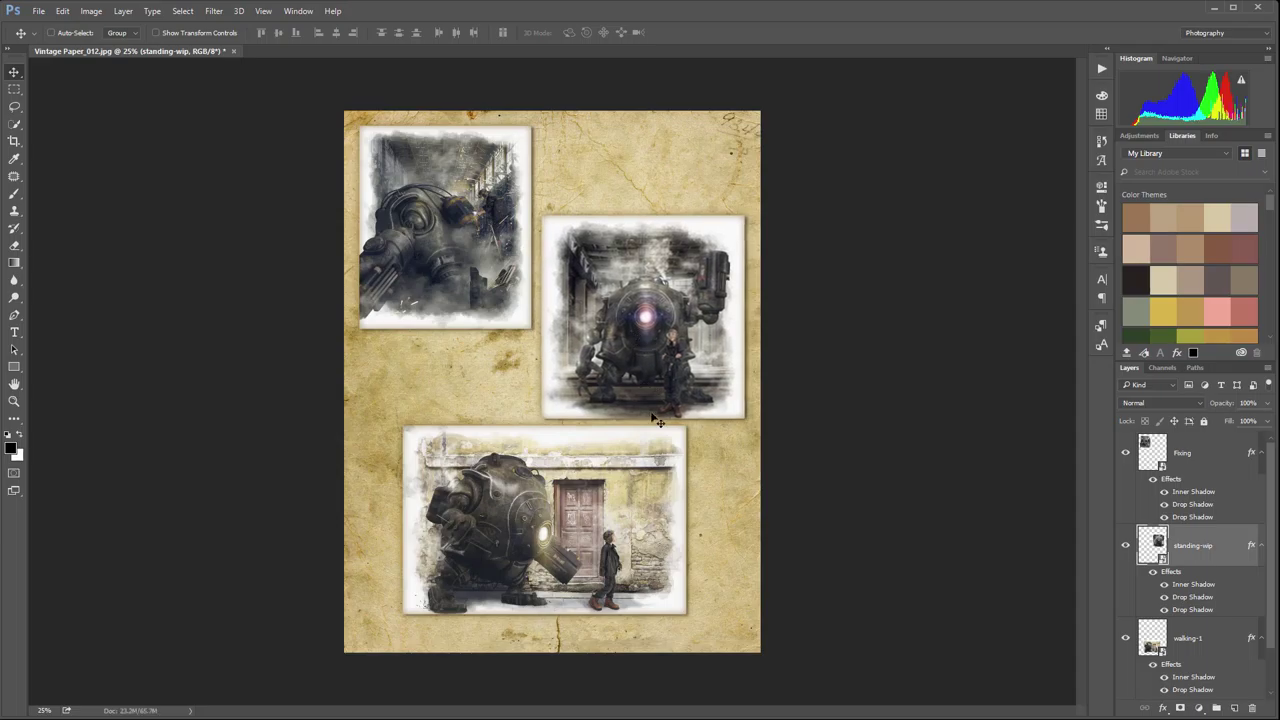
pyautogui.hotkey('alt', '[')
pyautogui.moveTo(485, 497); pyautogui.dragTo(482, 514)
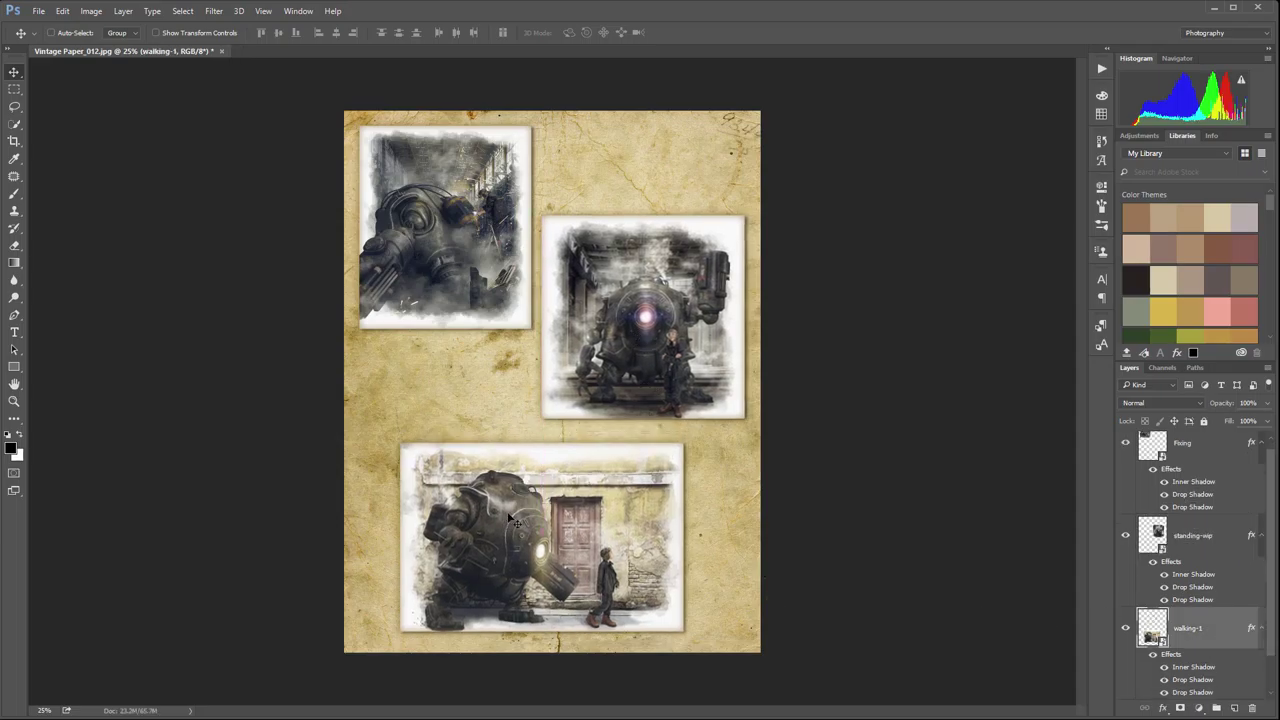
pyautogui.click(1222, 543)
pyautogui.moveTo(395, 206); pyautogui.dragTo(396, 220)
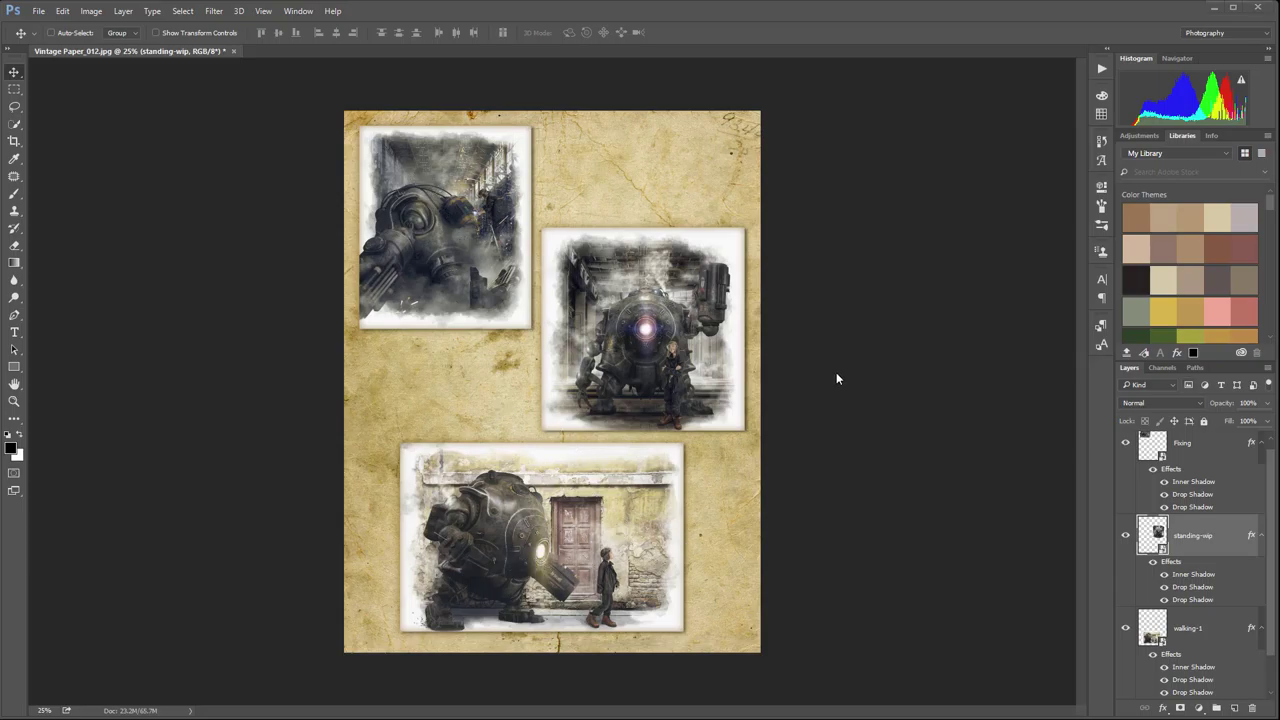
pyautogui.scroll(5, 557, 440)
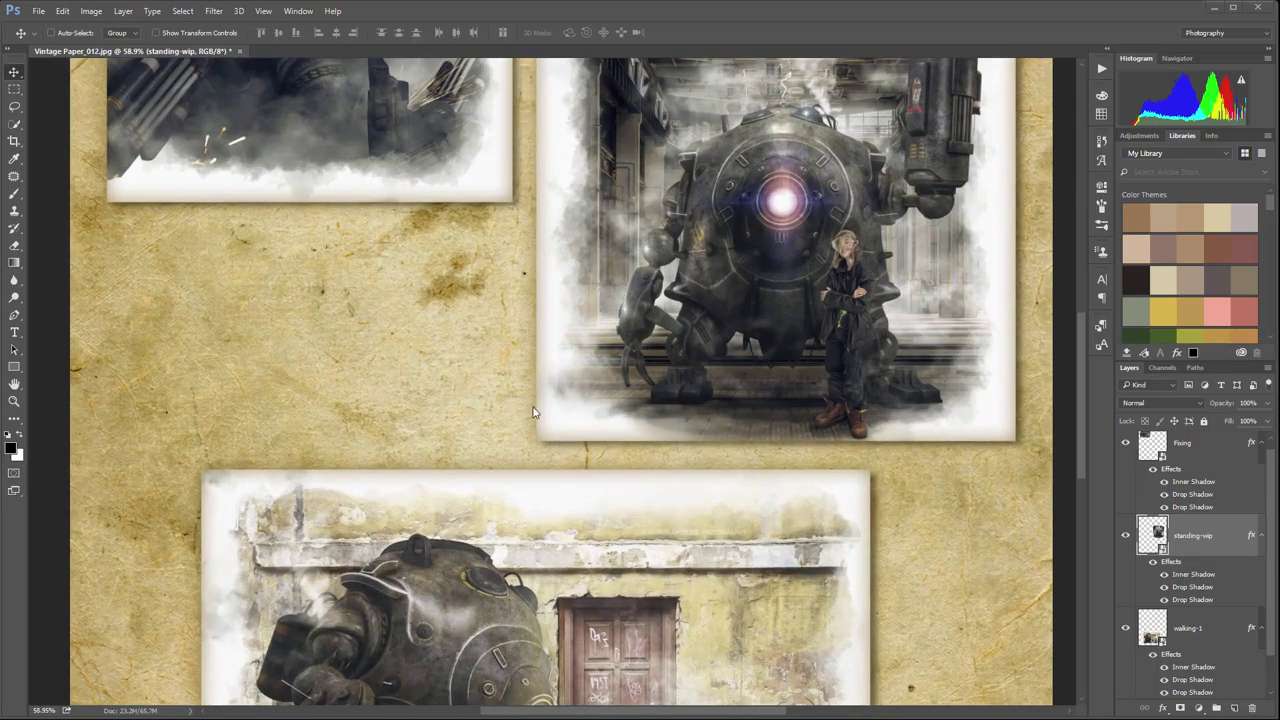
# Step: On a new layer above Fixing, fill a square selection with black
pyautogui.scroll(3, 585, 461)
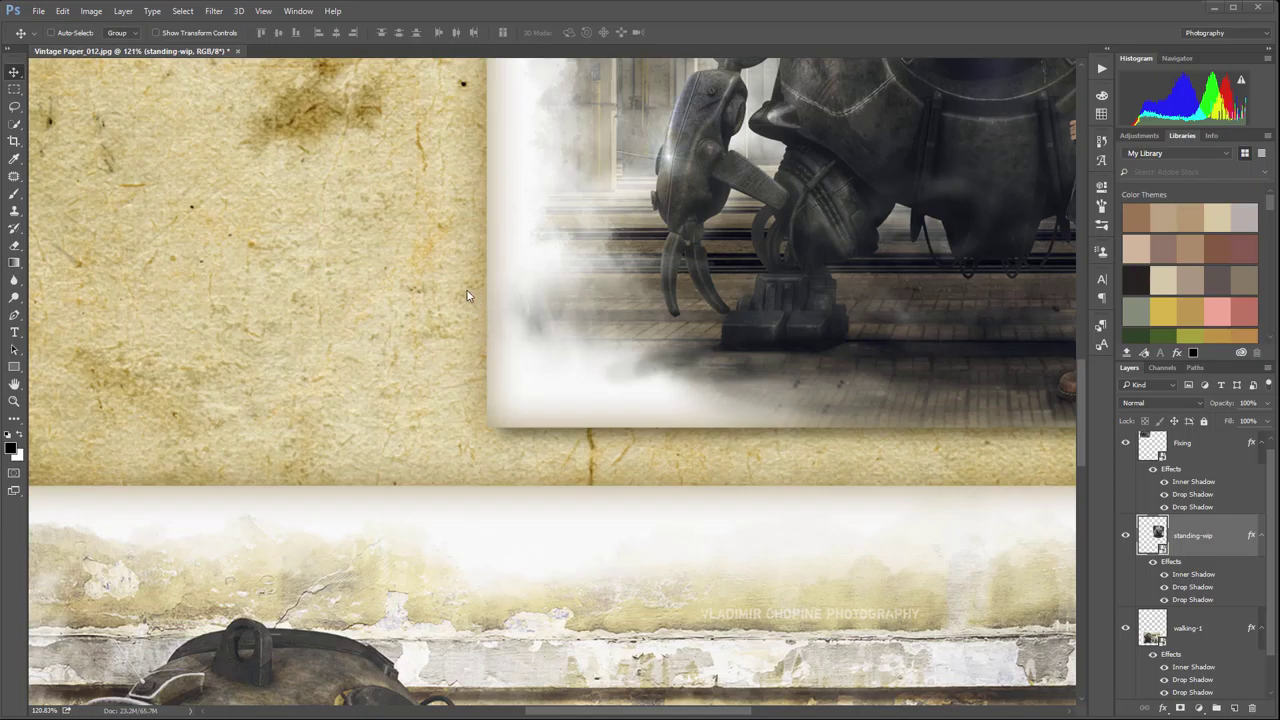
pyautogui.scroll(-5, 597, 432)
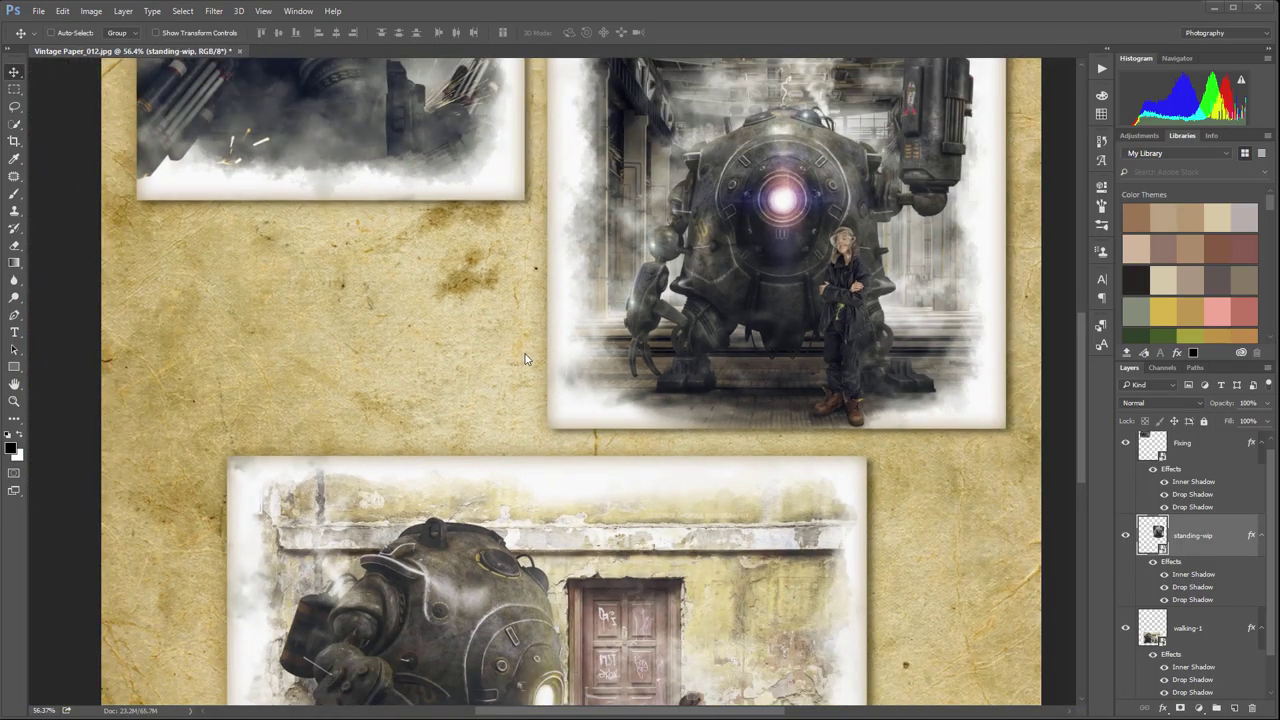
pyautogui.click(14, 89)
pyautogui.click(1217, 455)
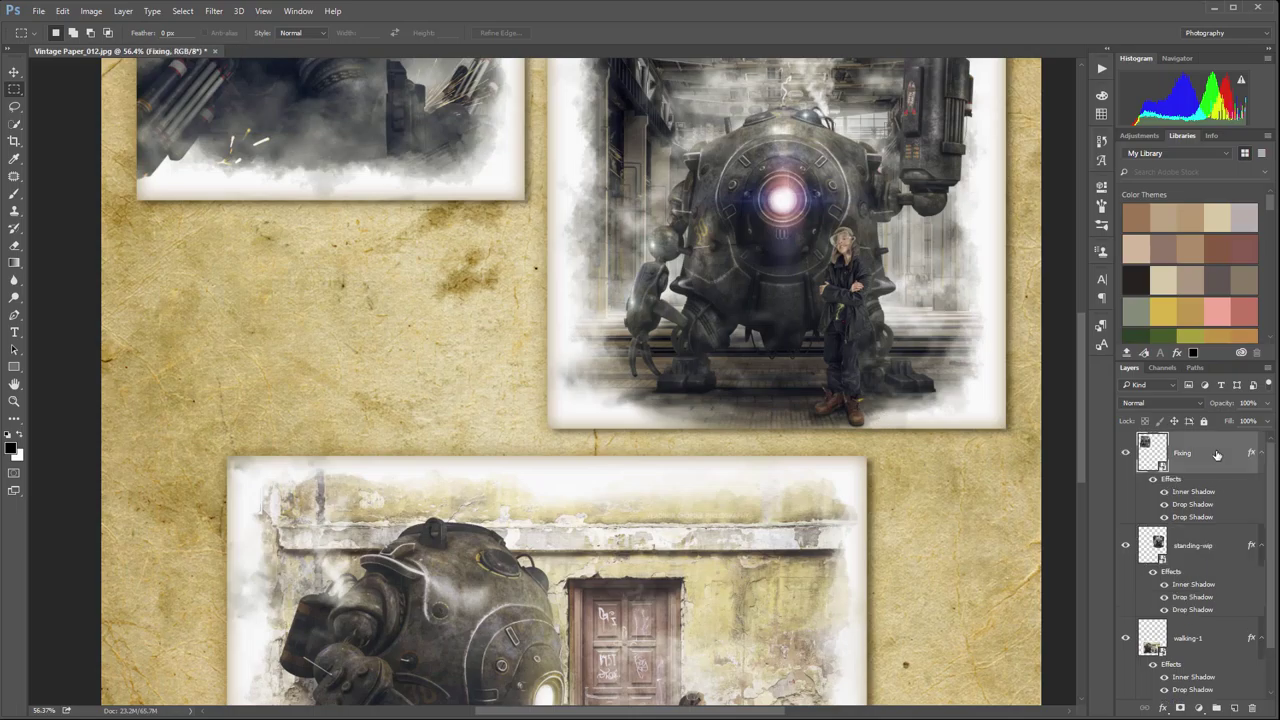
pyautogui.click(1234, 708)
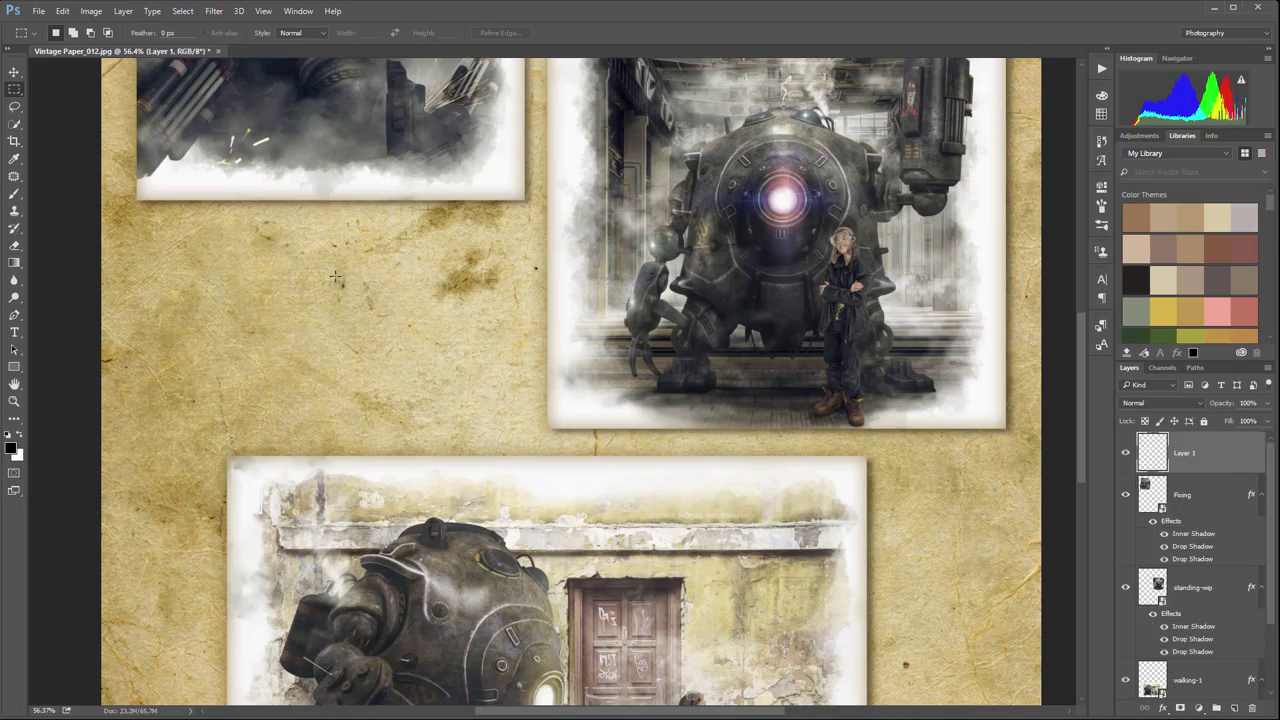
pyautogui.moveTo(336, 277); pyautogui.dragTo(475, 370)
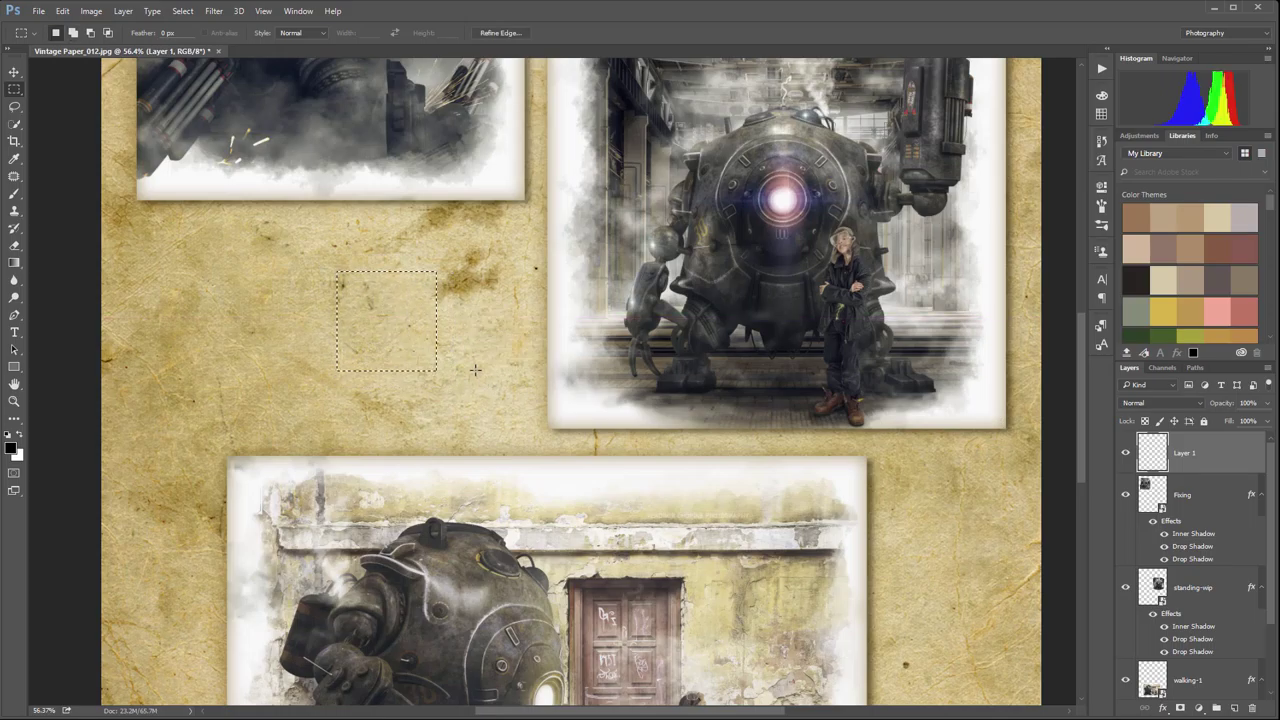
pyautogui.hotkey('alt', 'BackSpace')
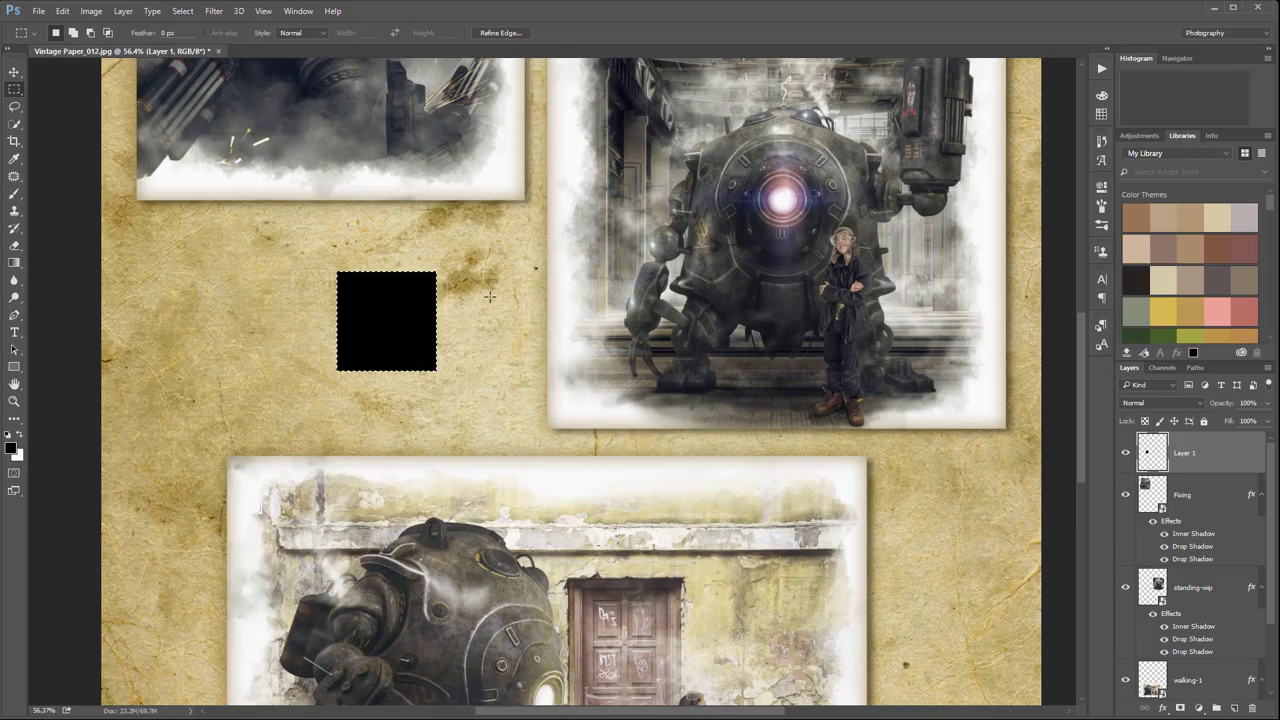
pyautogui.hotkey('ctrl', 'd')
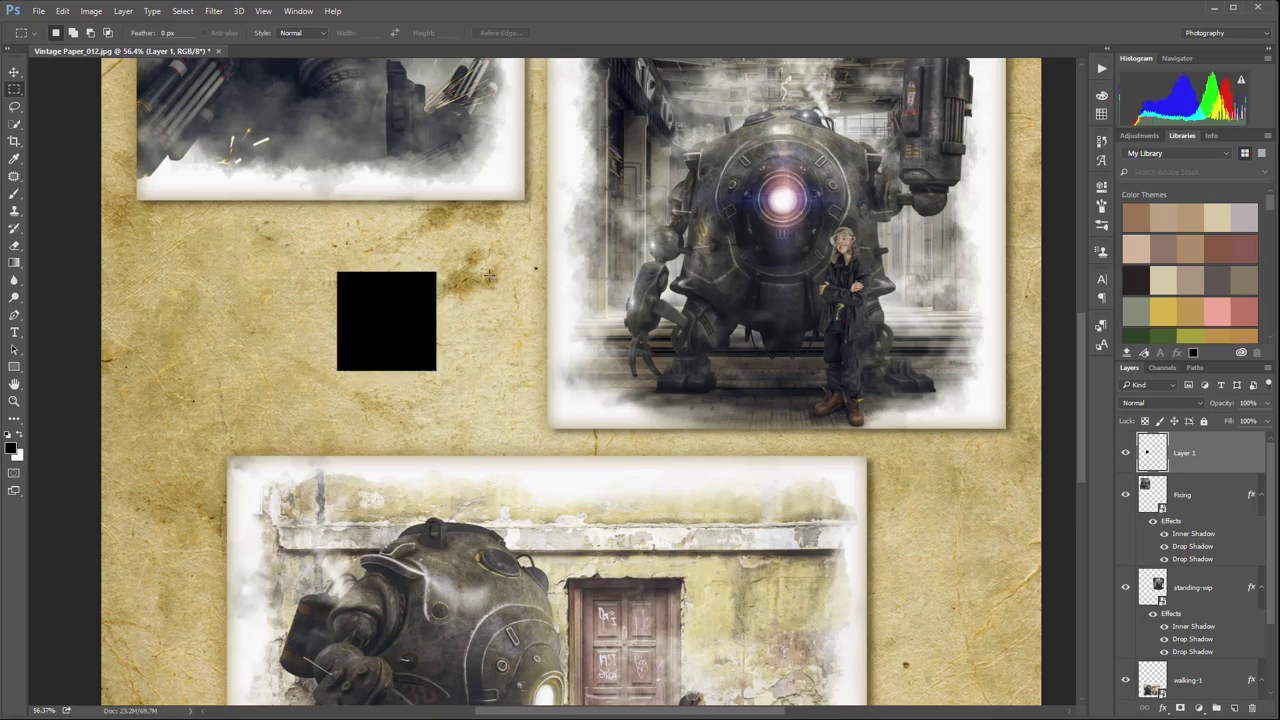
# Step: Rotate the black square 45° into a diamond and delete its top half, leaving a triangle
pyautogui.hotkey('ctrl', 't')
pyautogui.moveTo(462, 378); pyautogui.dragTo(507, 294)
pyautogui.press('Return')
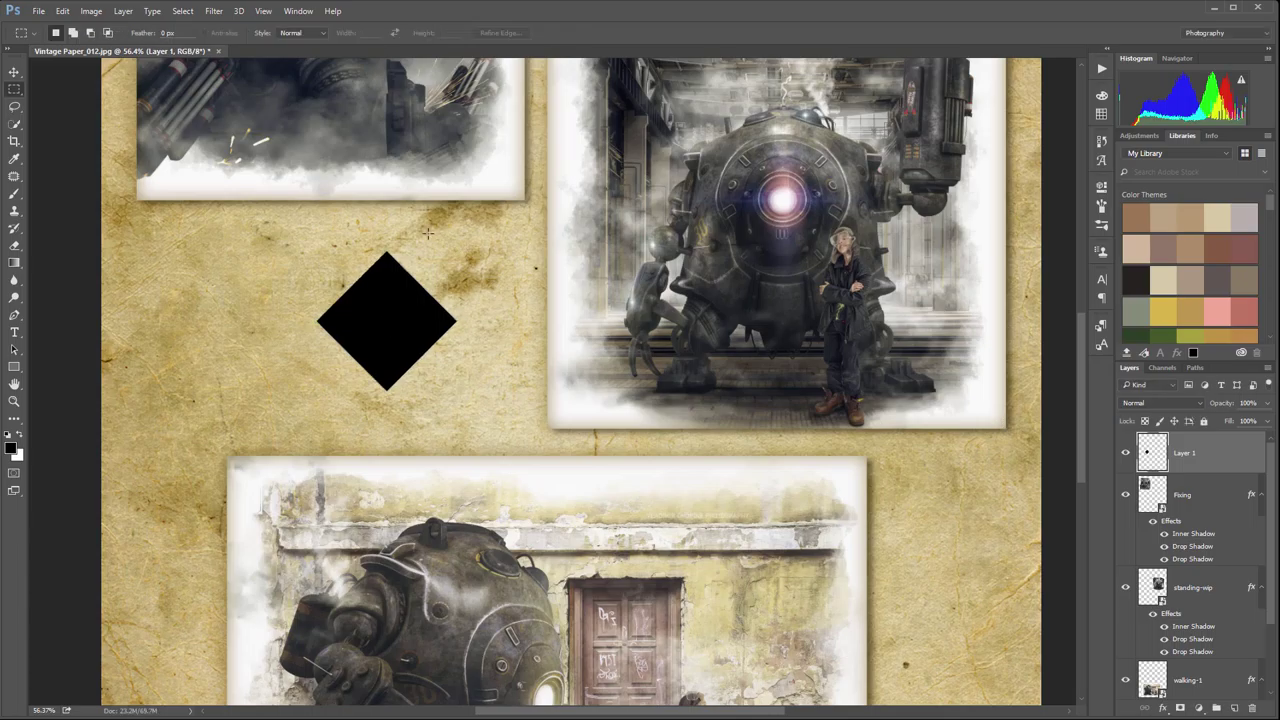
pyautogui.moveTo(217, 169); pyautogui.dragTo(500, 322)
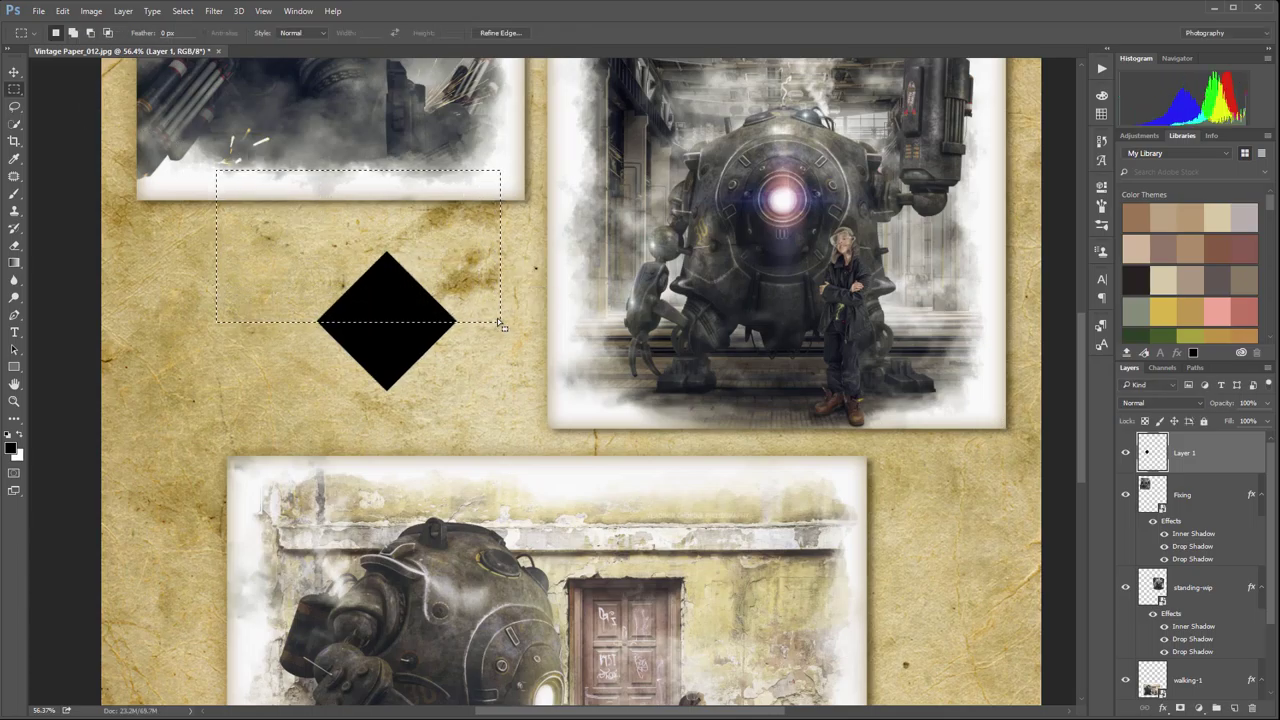
pyautogui.press('Delete')
pyautogui.hotkey('ctrl', 'd')
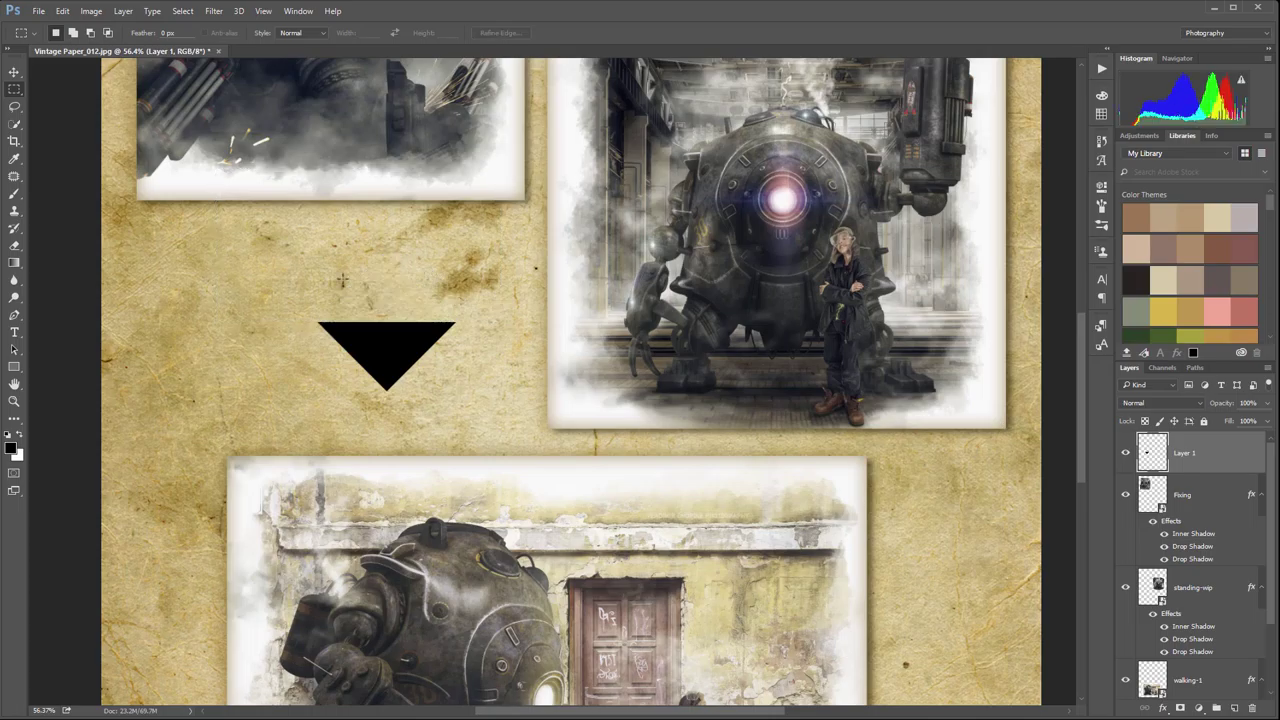
# Step: Move the black triangle and rotate it 45°, placing it near the top-left photo
pyautogui.click(14, 71)
pyautogui.moveTo(373, 360); pyautogui.dragTo(540, 432)
pyautogui.hotkey('ctrl', 't')
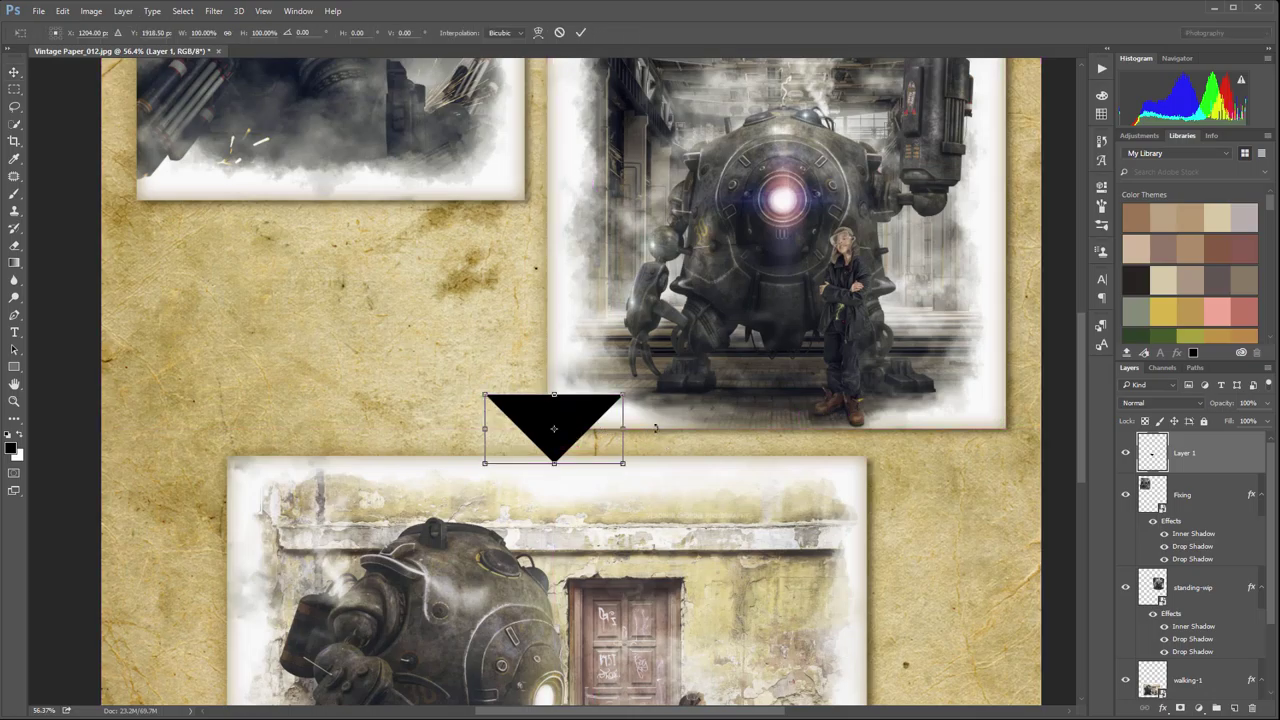
pyautogui.moveTo(637, 387); pyautogui.dragTo(629, 448)
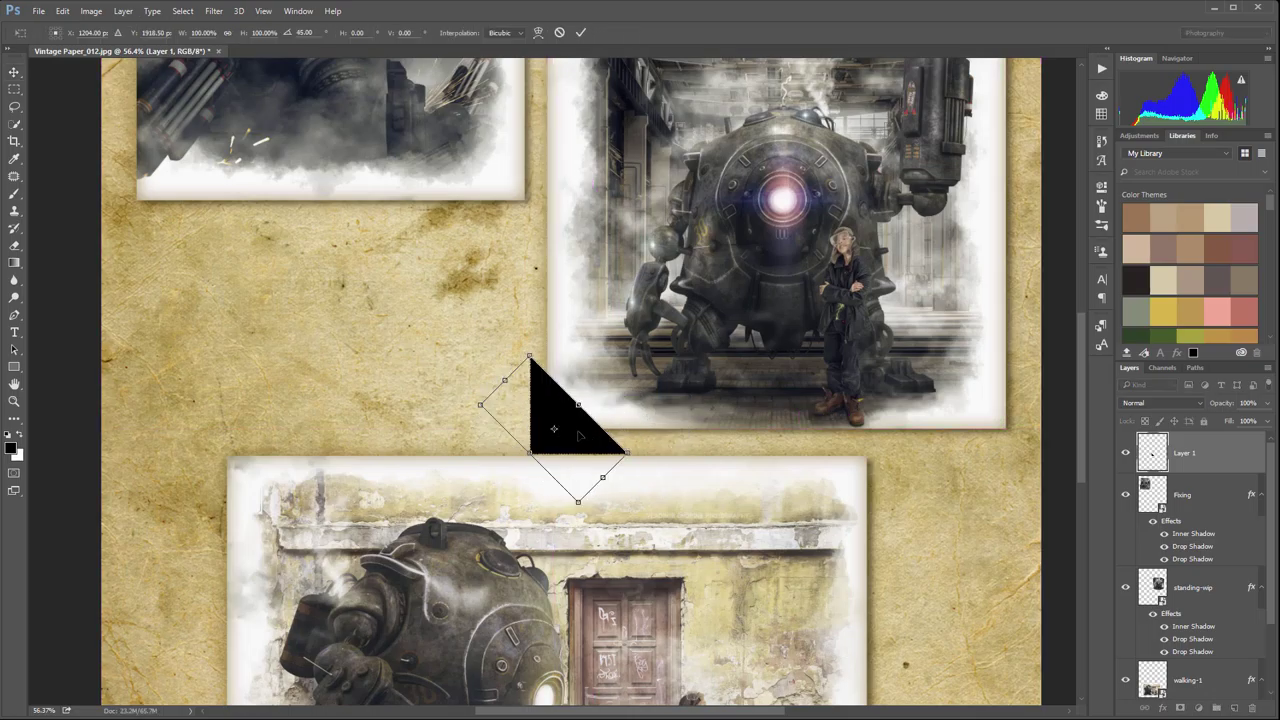
pyautogui.press('Return')
pyautogui.moveTo(578, 438); pyautogui.dragTo(148, 203)
# Step: Shrink the black triangle to about 49% of its size
pyautogui.hotkey('ctrl', '0')
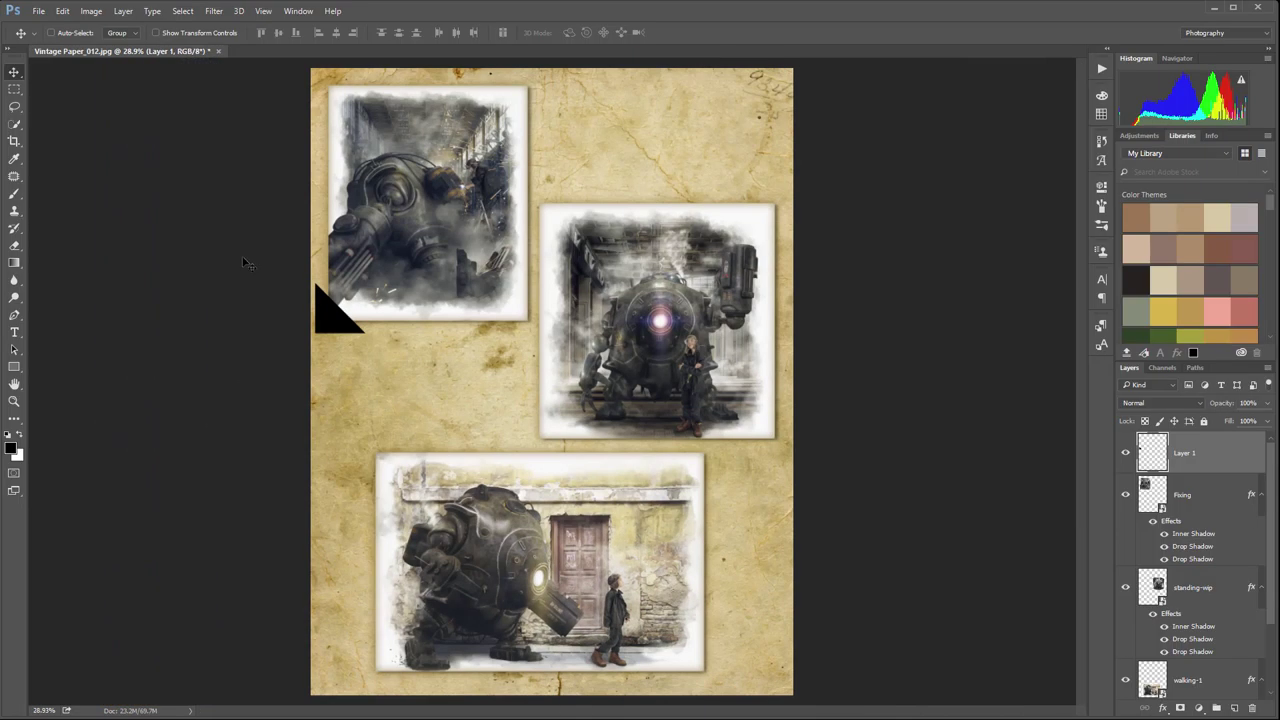
pyautogui.scroll(5, 347, 338)
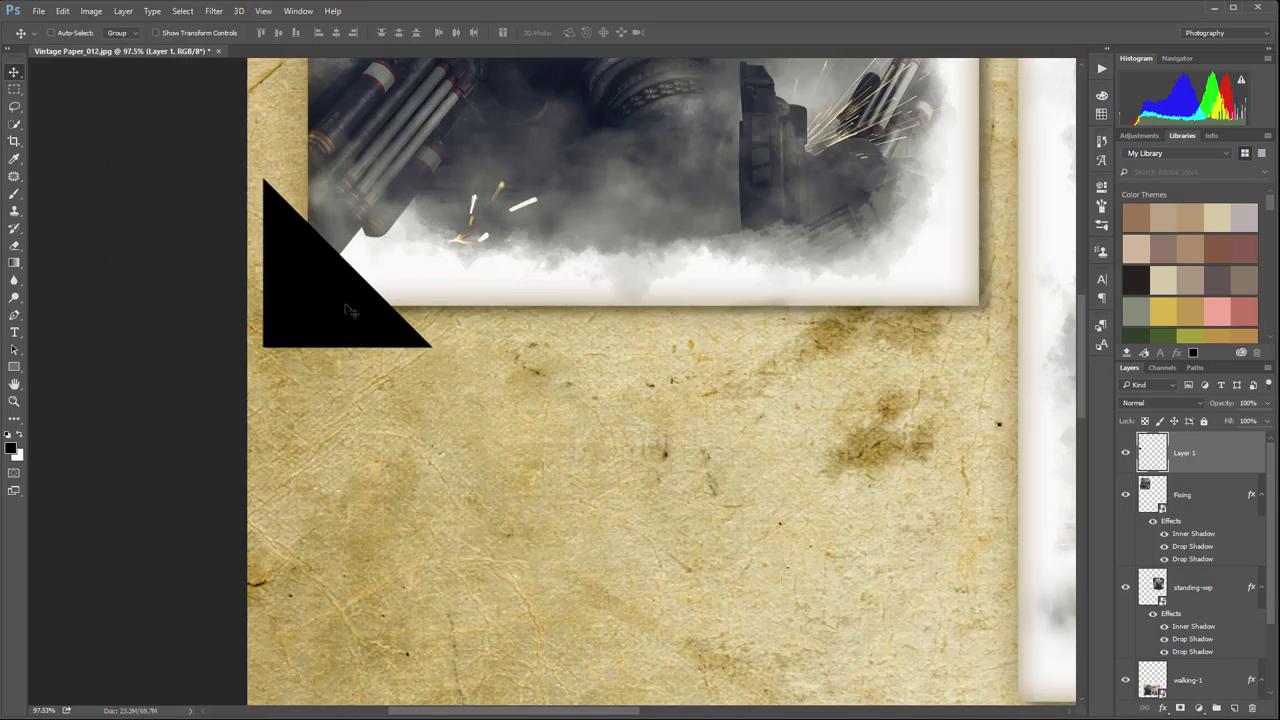
pyautogui.hotkey('ctrl', 't')
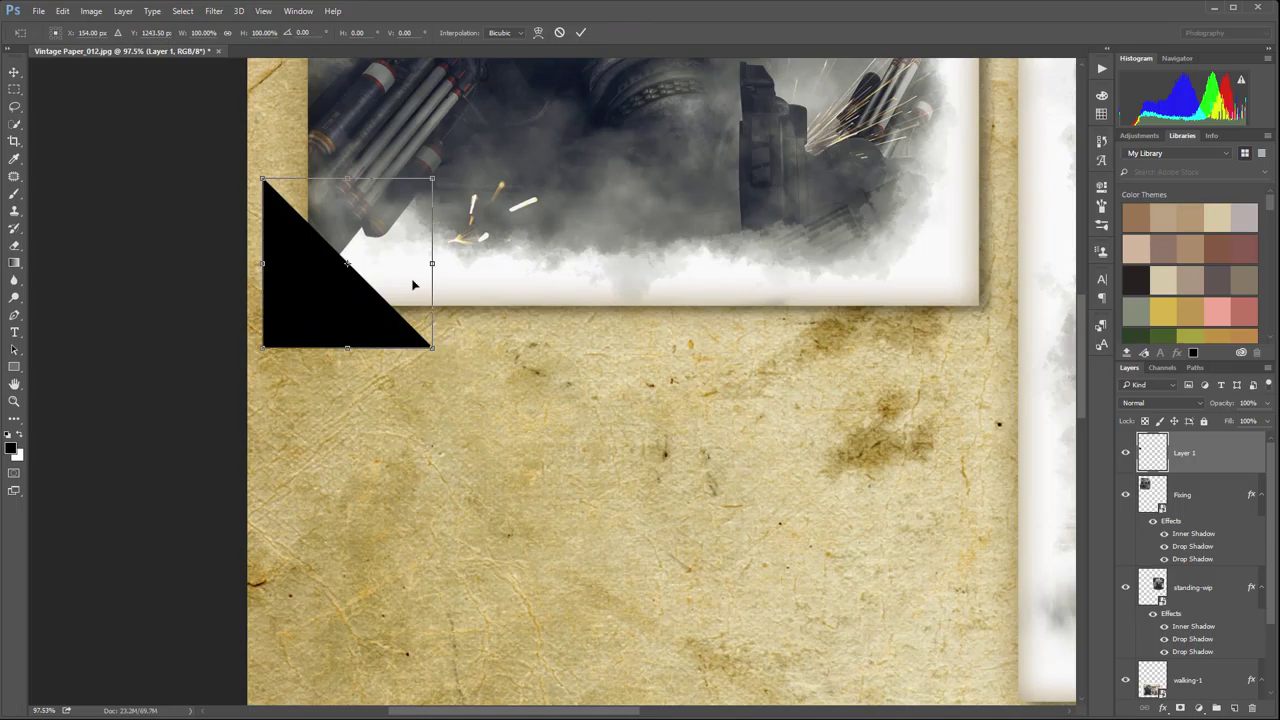
pyautogui.moveTo(261, 178); pyautogui.dragTo(318, 234)
pyautogui.moveTo(362, 282)
pyautogui.mouseDown()
pyautogui.moveTo(326, 266)
pyautogui.moveTo(340, 278)
pyautogui.mouseUp()
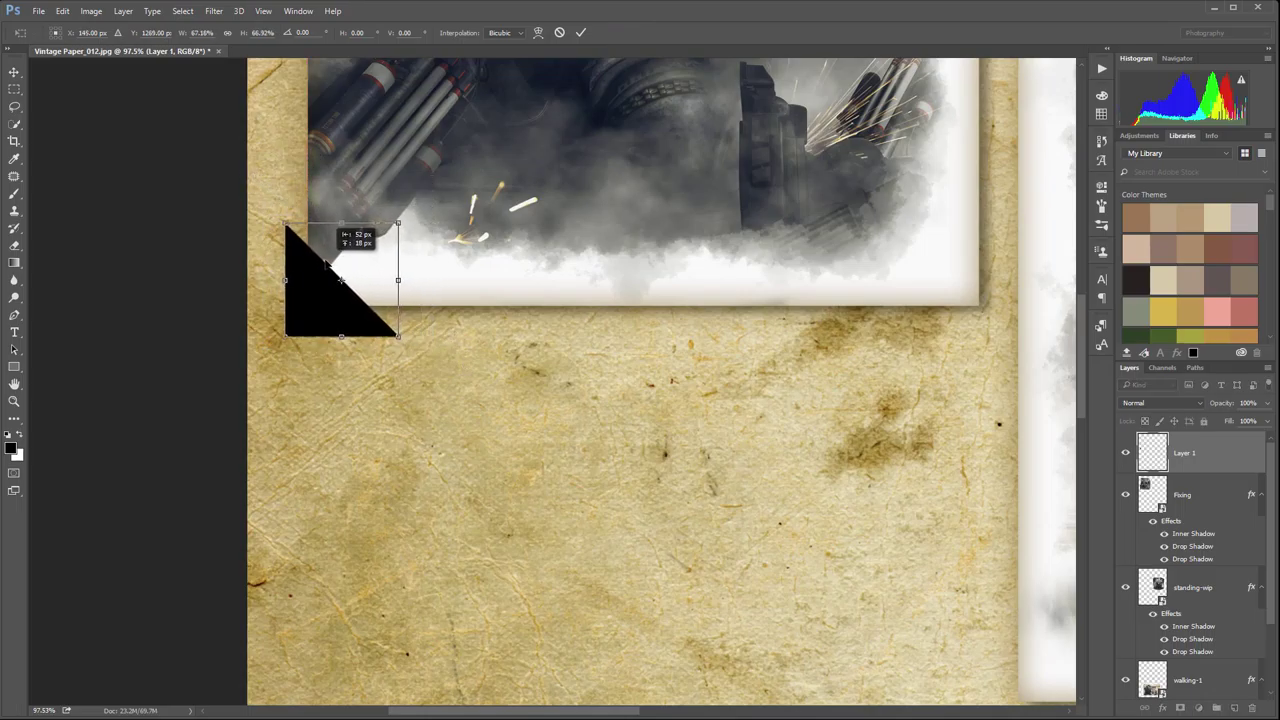
pyautogui.moveTo(400, 339); pyautogui.dragTo(385, 327)
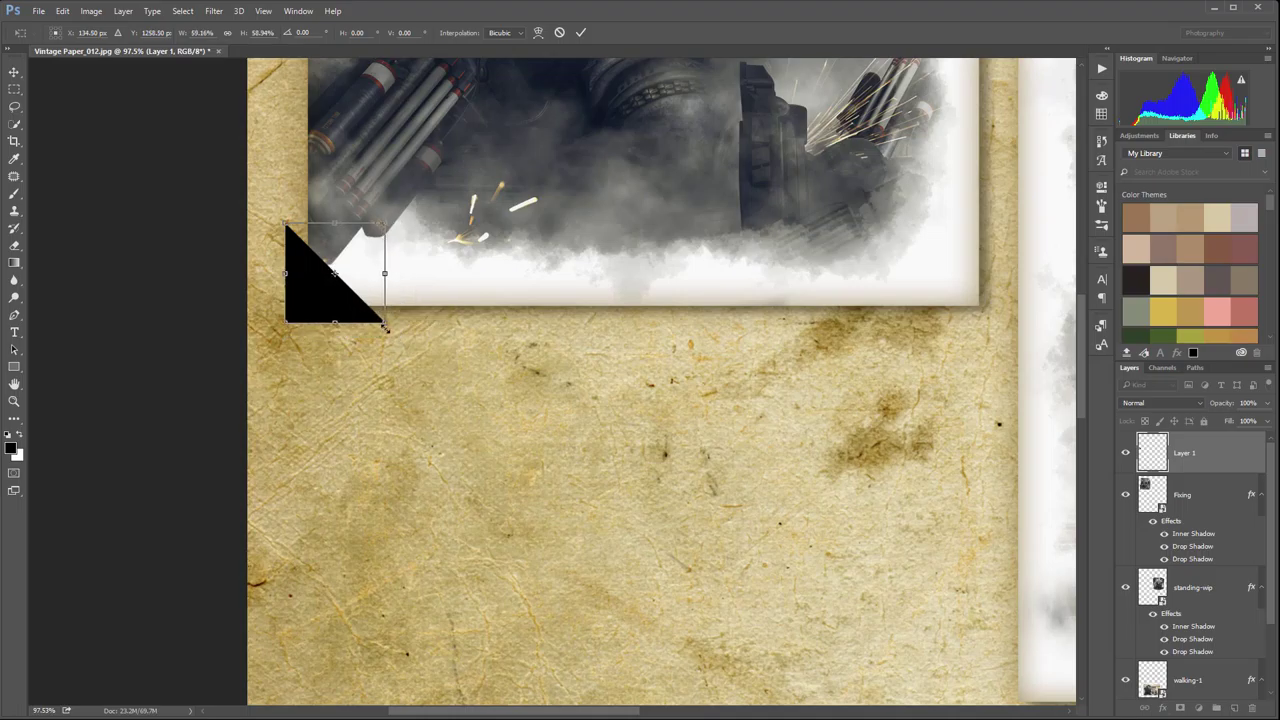
pyautogui.moveTo(285, 223); pyautogui.dragTo(297, 235)
pyautogui.moveTo(294, 321); pyautogui.dragTo(301, 317)
pyautogui.press('Return')
# Step: Nudge the triangle left onto the top-left photo's lower-left corner and review the whole page
pyautogui.moveTo(334, 276); pyautogui.dragTo(329, 277)
pyautogui.hotkey('ctrl', '0')
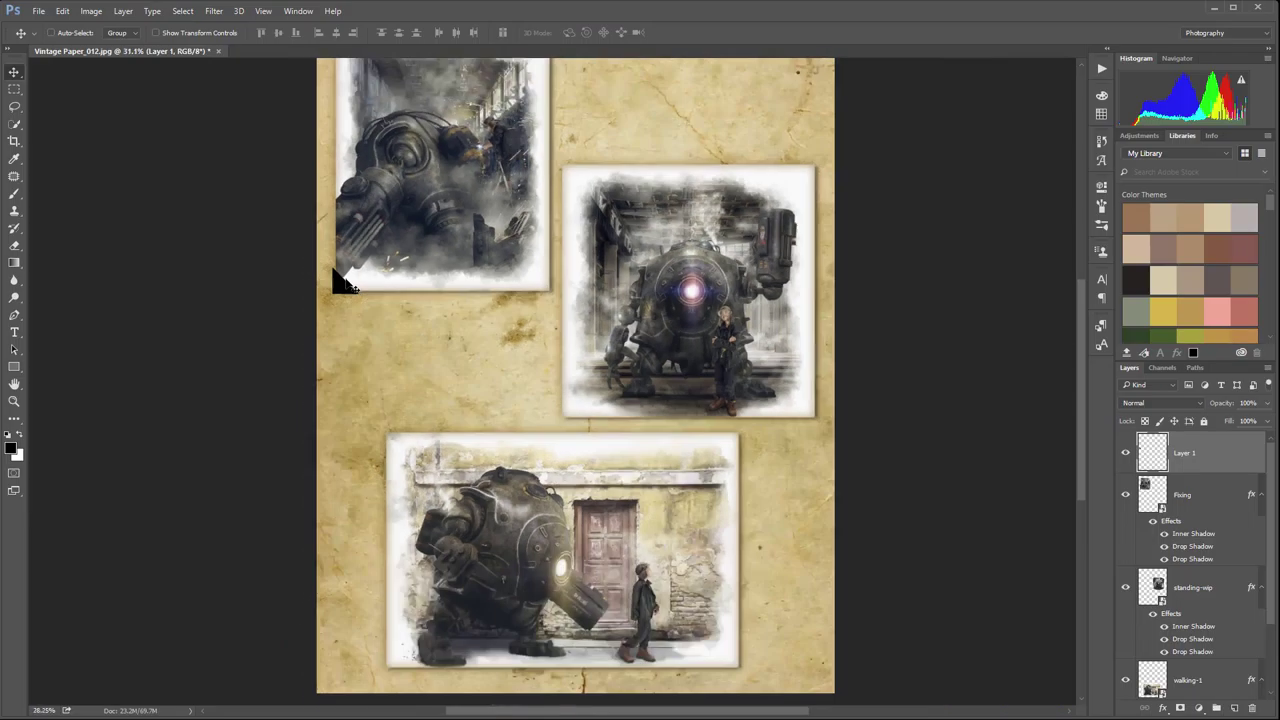
pyautogui.scroll(5, 345, 285)
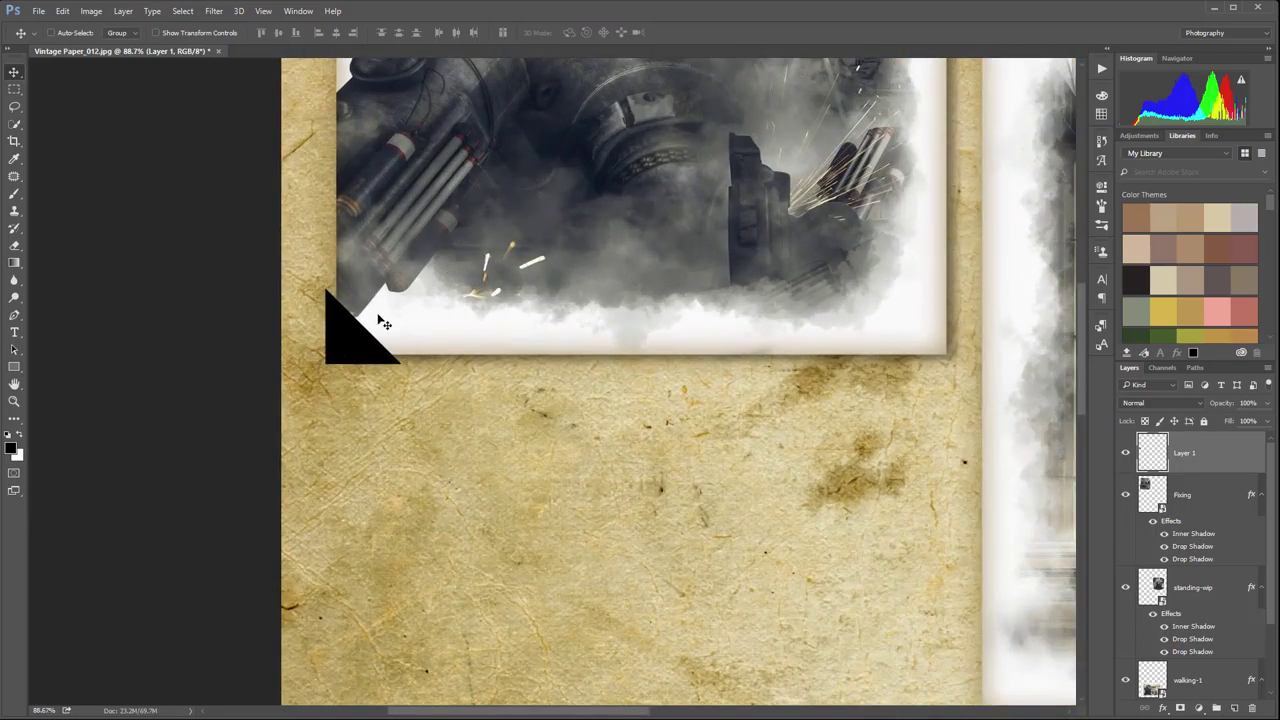
pyautogui.scroll(-3, 383, 325)
pyautogui.scroll(2, 372, 340)
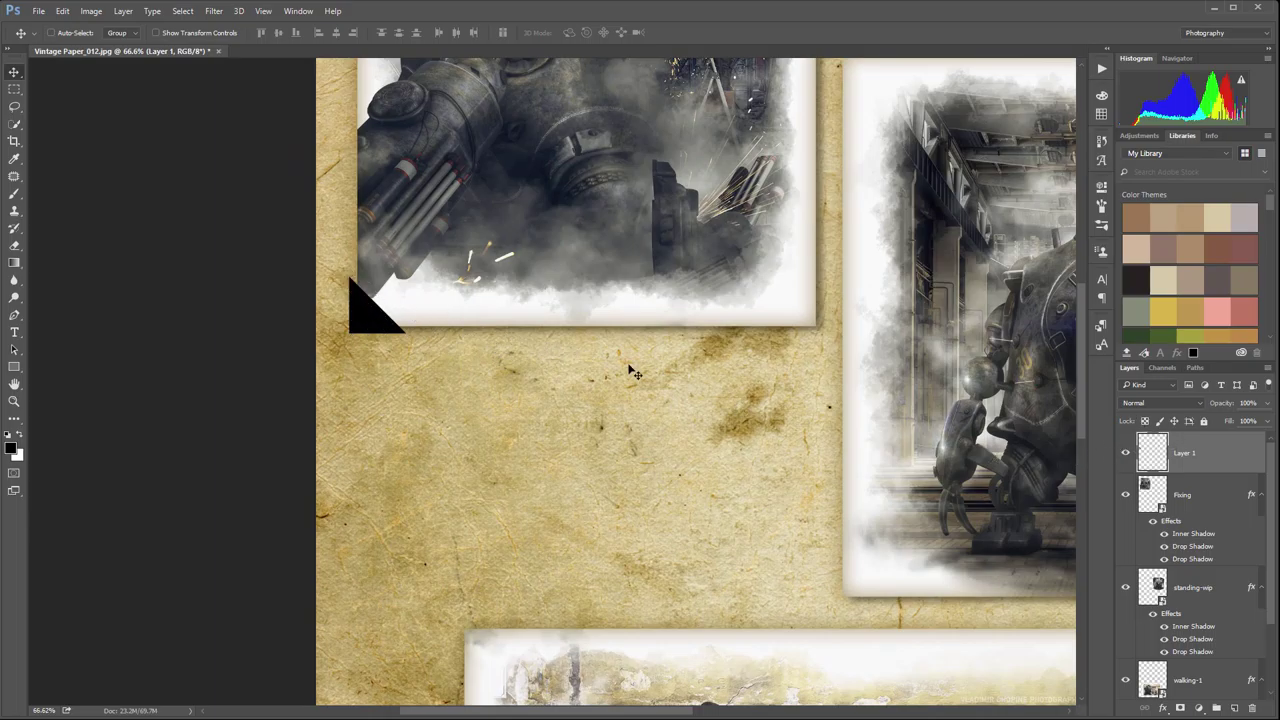
pyautogui.scroll(-2, 474, 360)
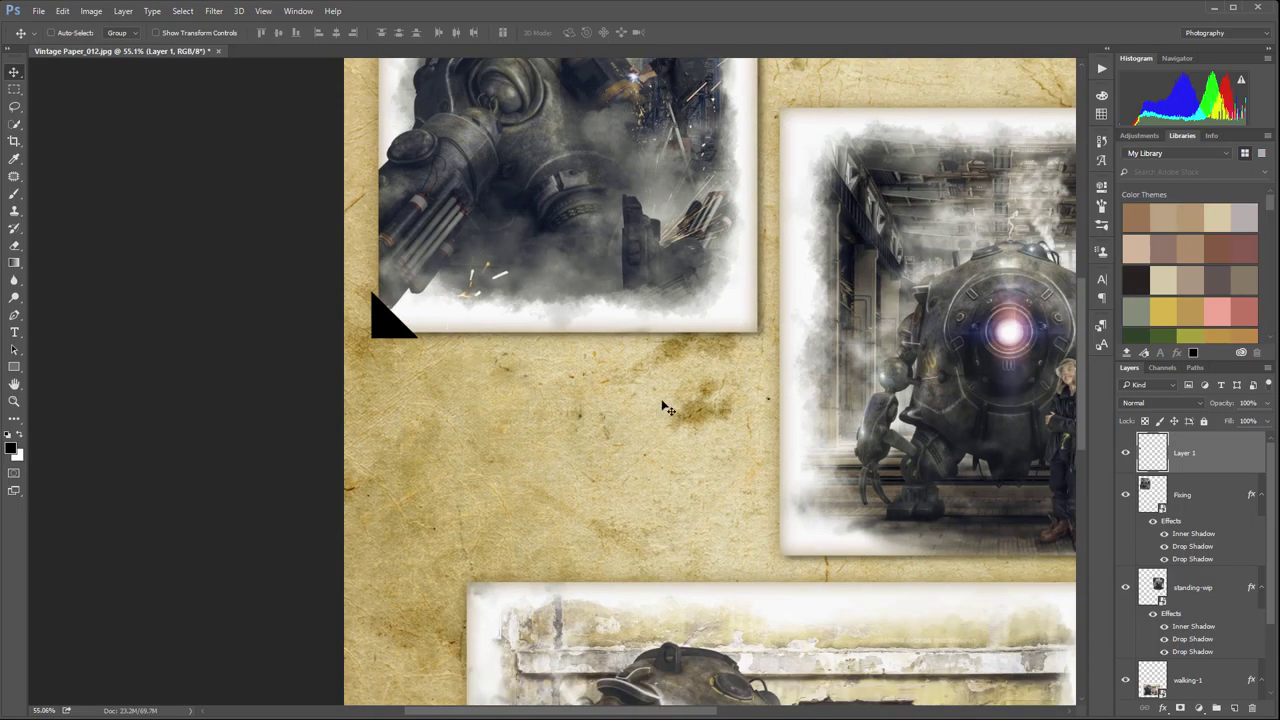
pyautogui.scroll(3, 413, 343)
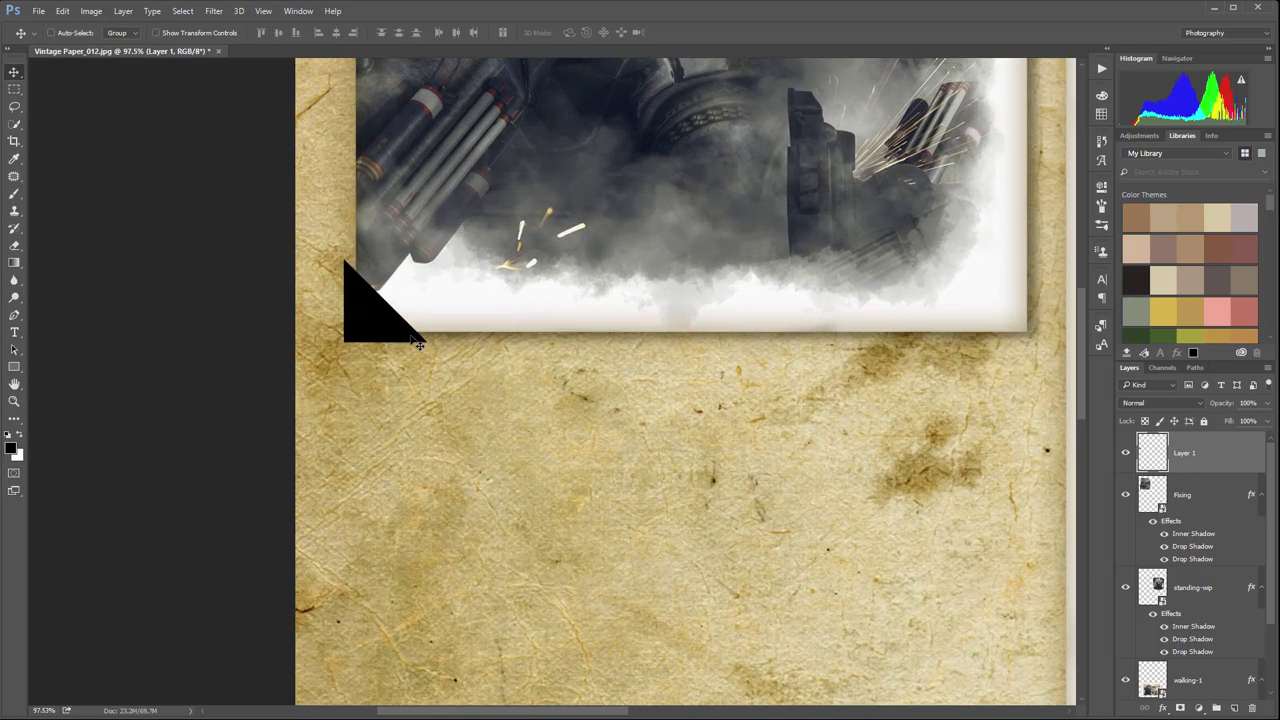
# Step: Add a Gradient Overlay to the triangle and sample a tan paper colour for its start stop
pyautogui.doubleClick(1201, 455)
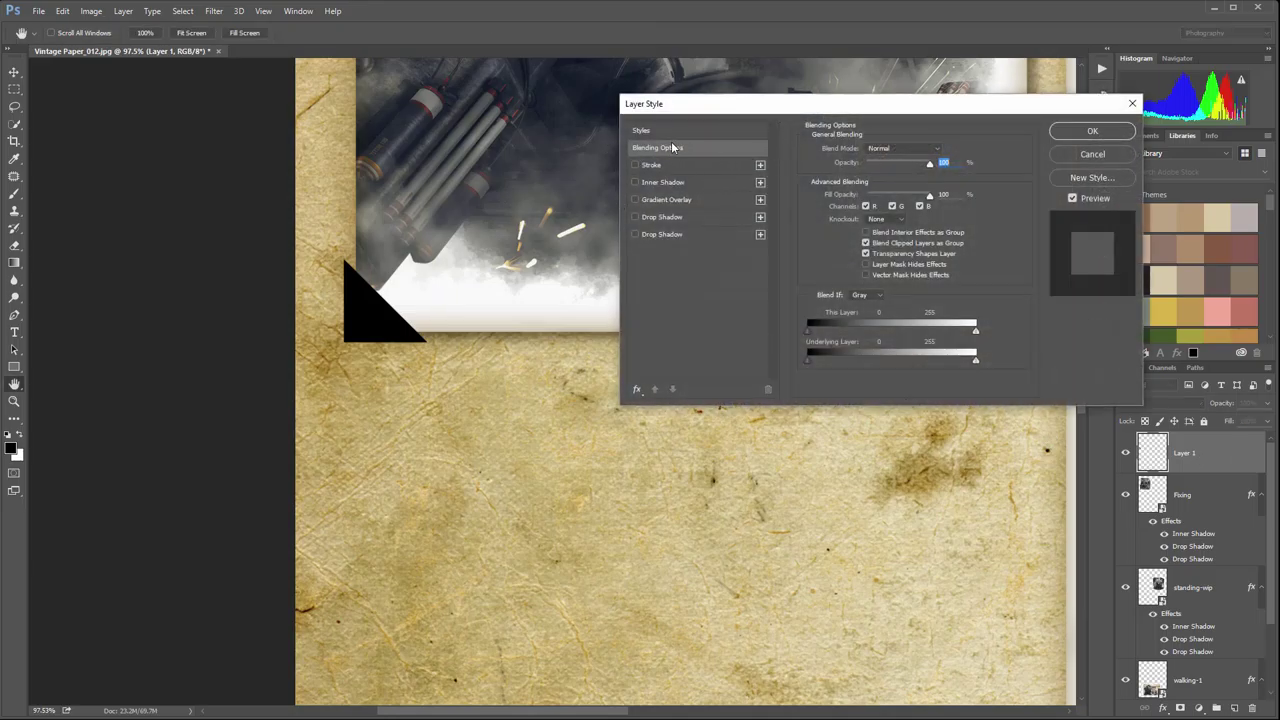
pyautogui.click(698, 201)
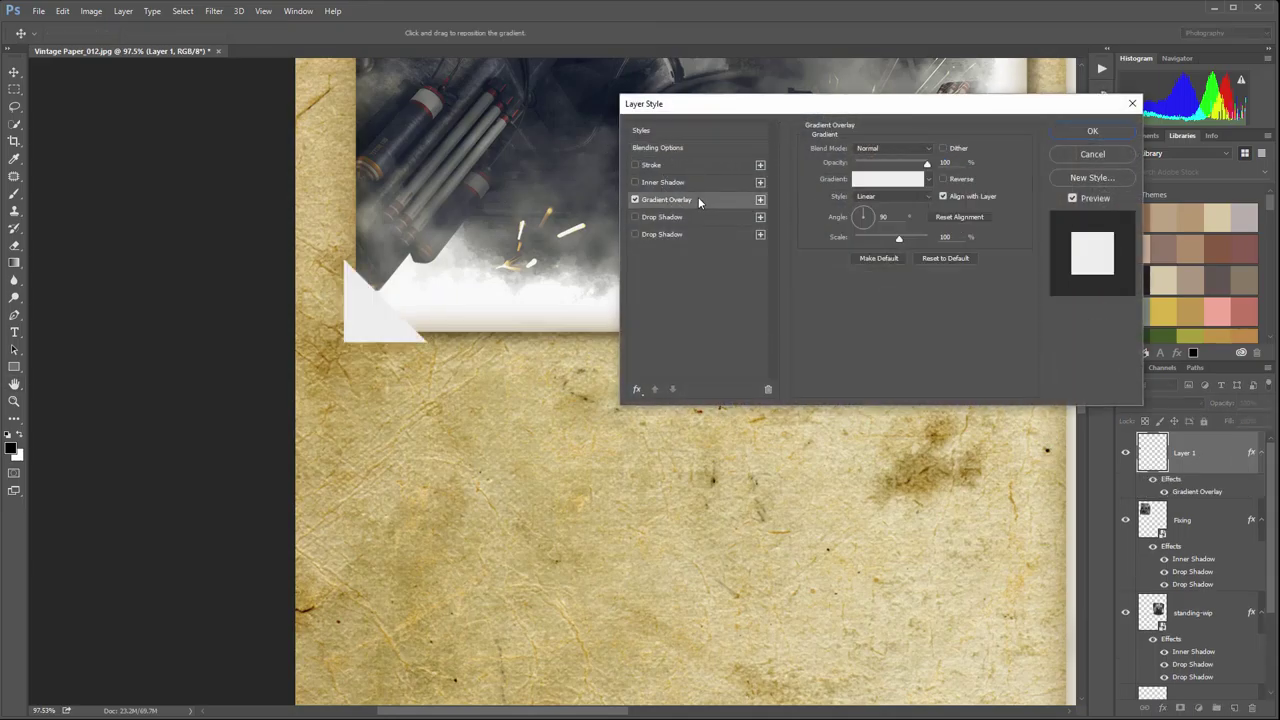
pyautogui.click(894, 181)
pyautogui.click(855, 378)
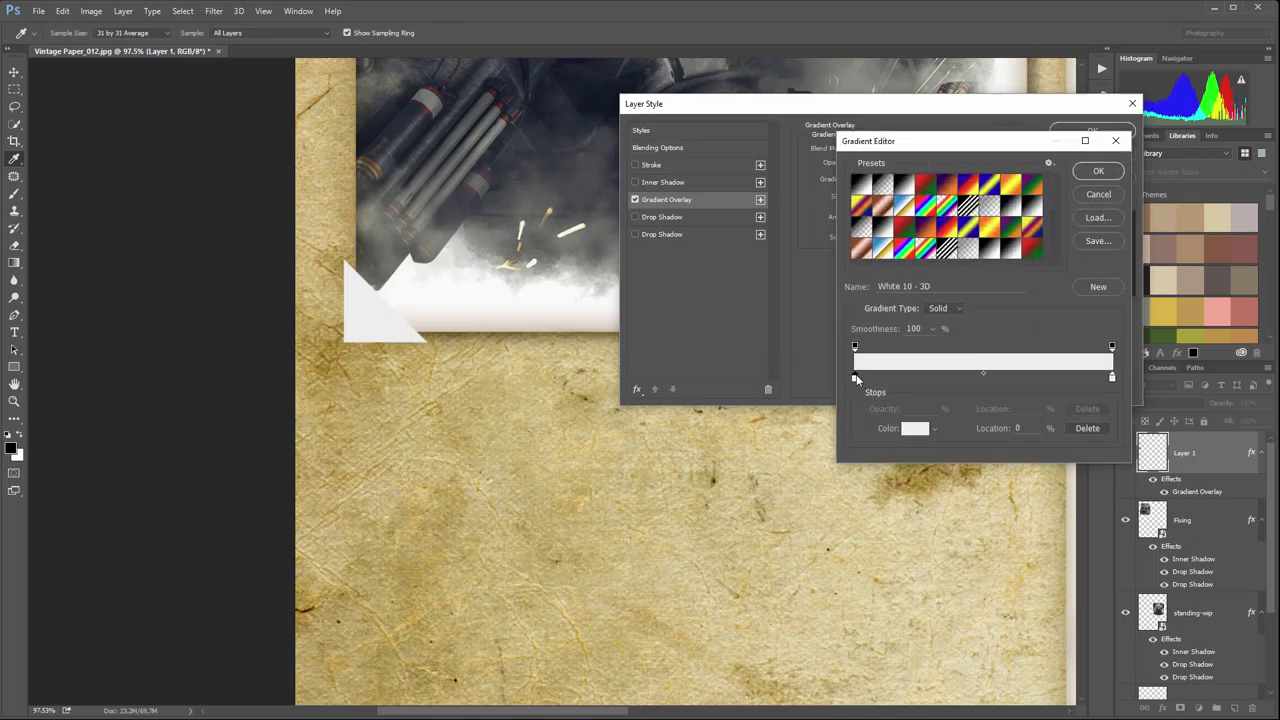
pyautogui.click(359, 372)
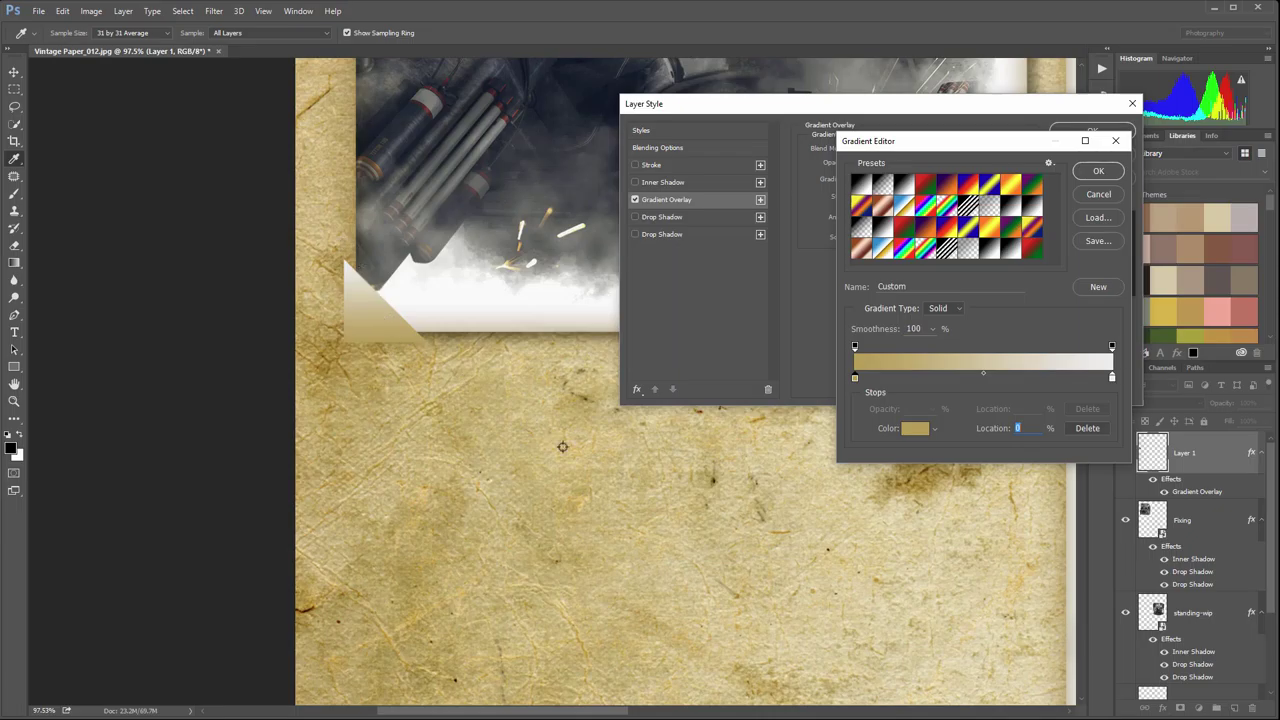
pyautogui.click(674, 564)
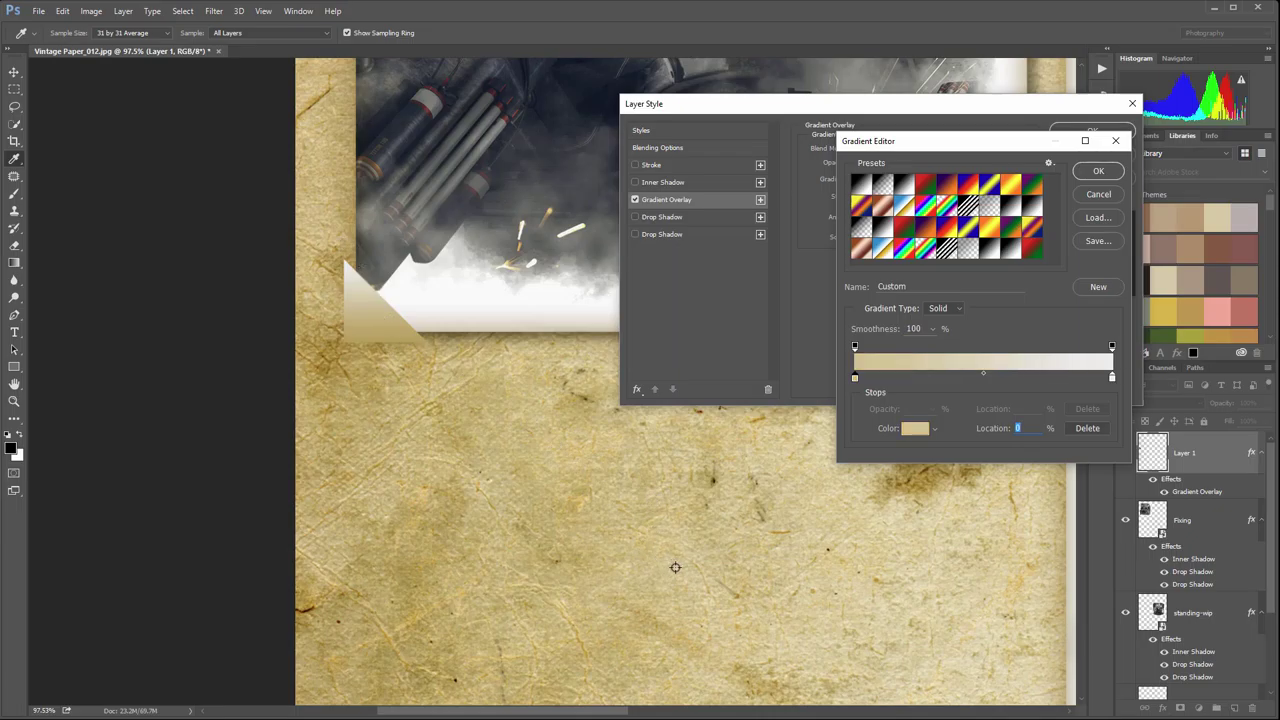
# Step: Sample the end stop from the paper, lighten it to pale cream, and angle the gradient at 41°
pyautogui.click(1112, 379)
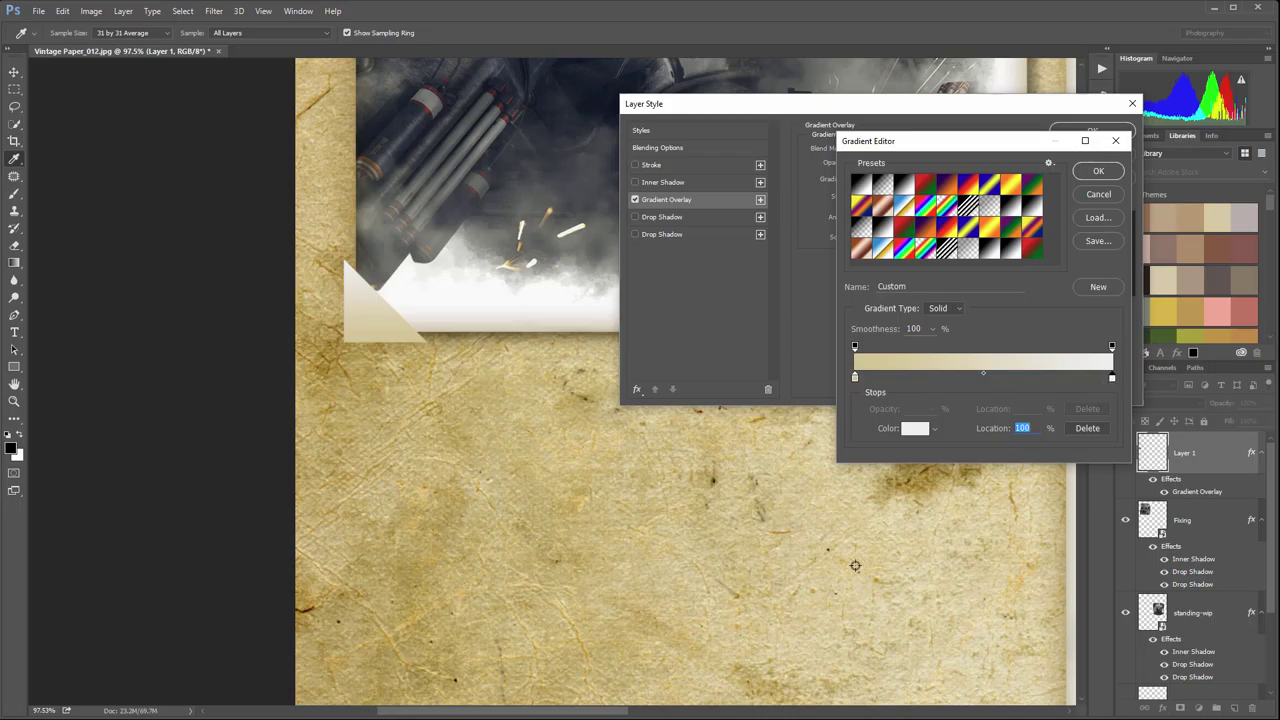
pyautogui.click(963, 665)
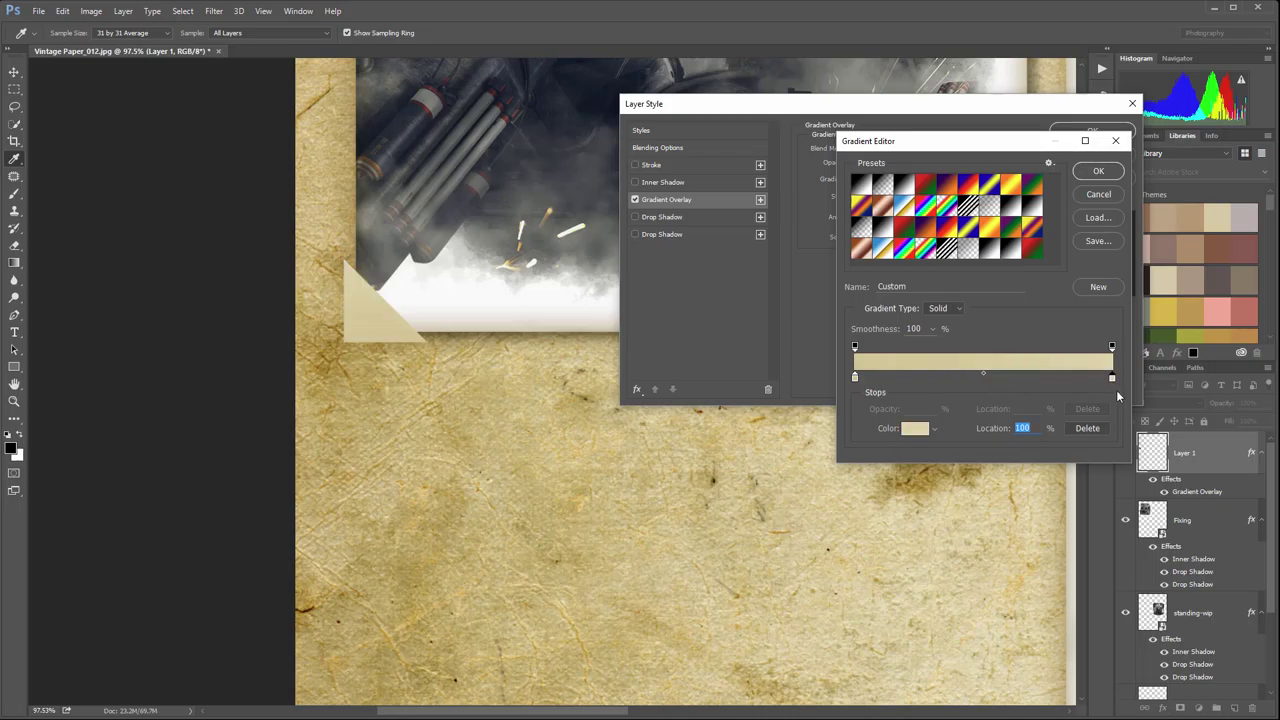
pyautogui.click(902, 429)
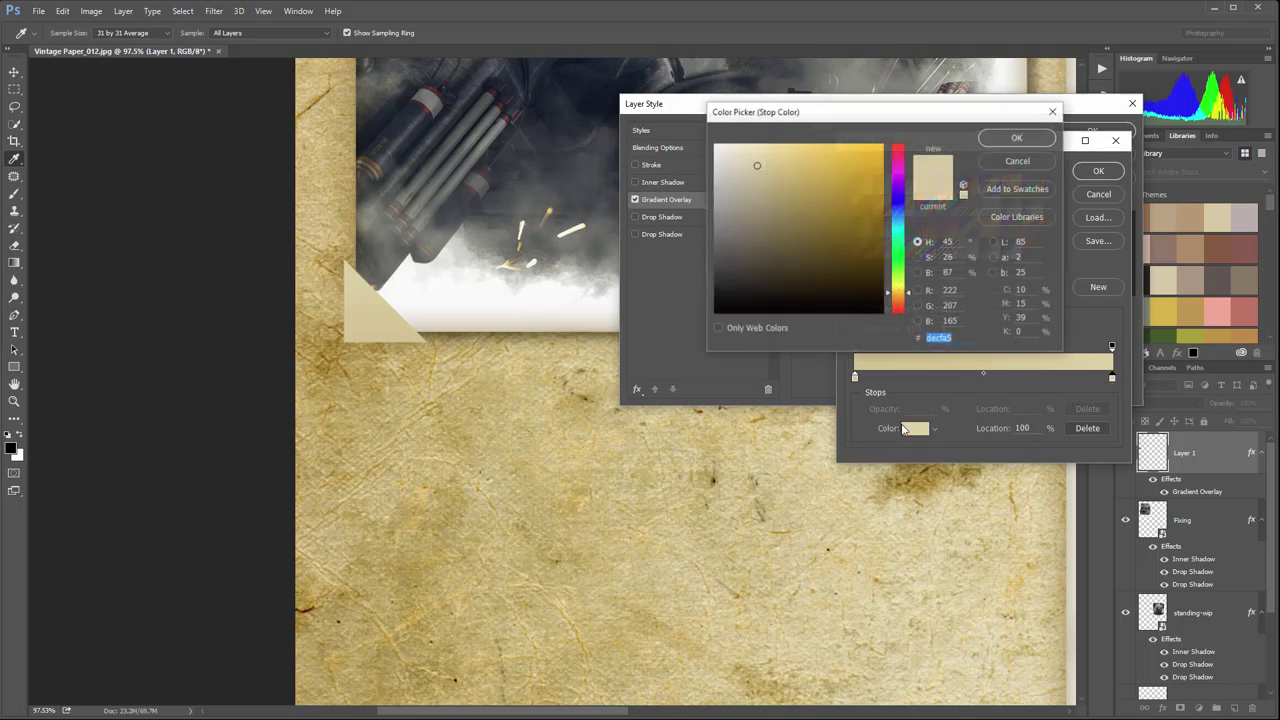
pyautogui.moveTo(759, 168)
pyautogui.mouseDown()
pyautogui.moveTo(740, 177)
pyautogui.moveTo(731, 153)
pyautogui.mouseUp()
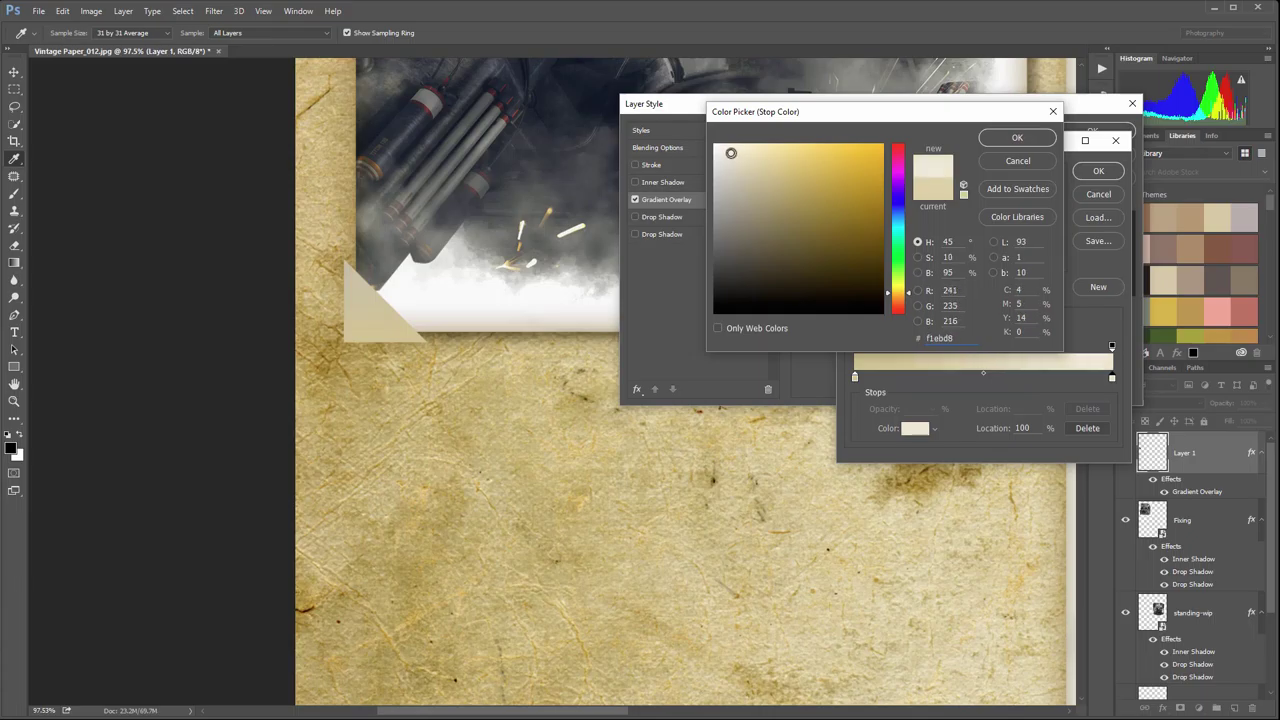
pyautogui.click(1042, 137)
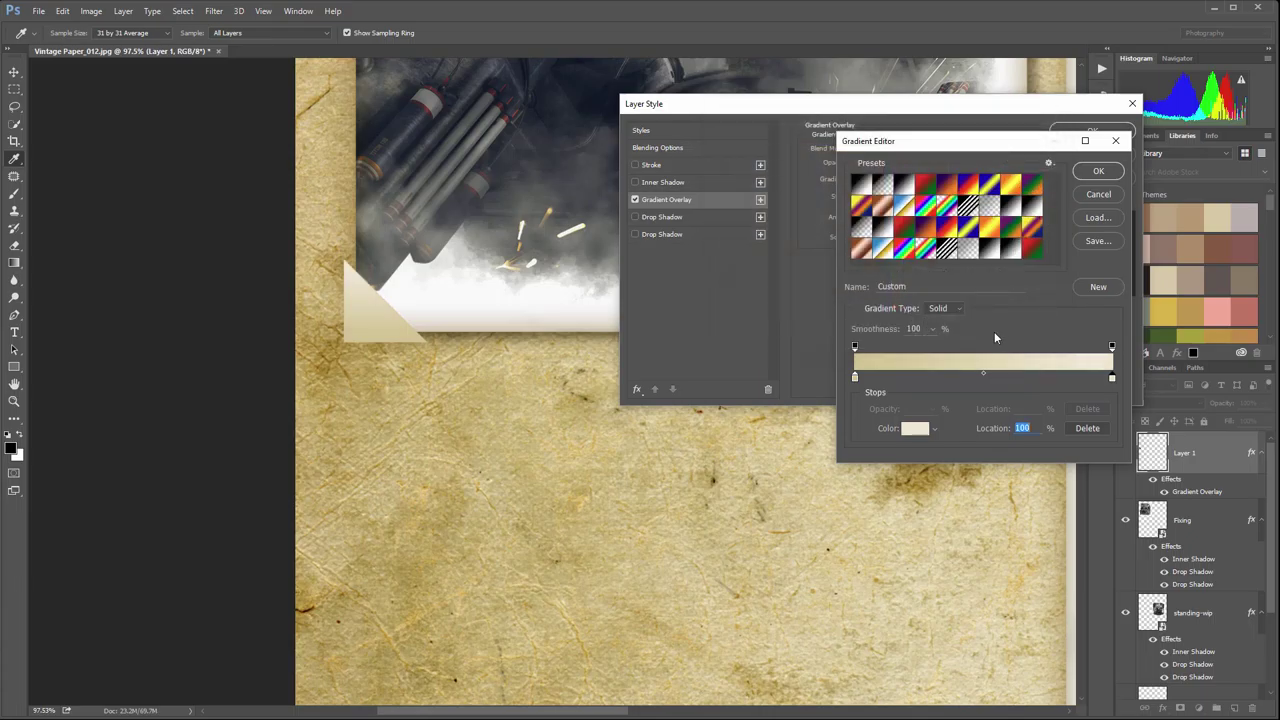
pyautogui.click(1096, 172)
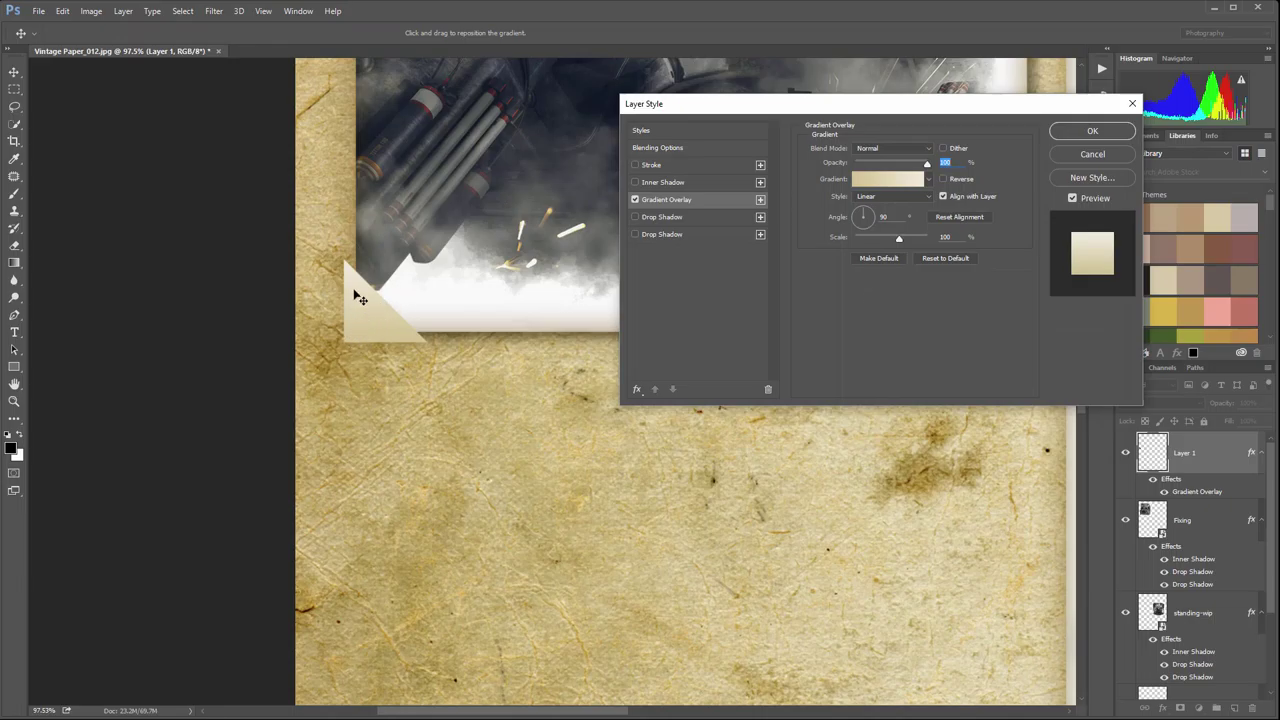
pyautogui.click(880, 216)
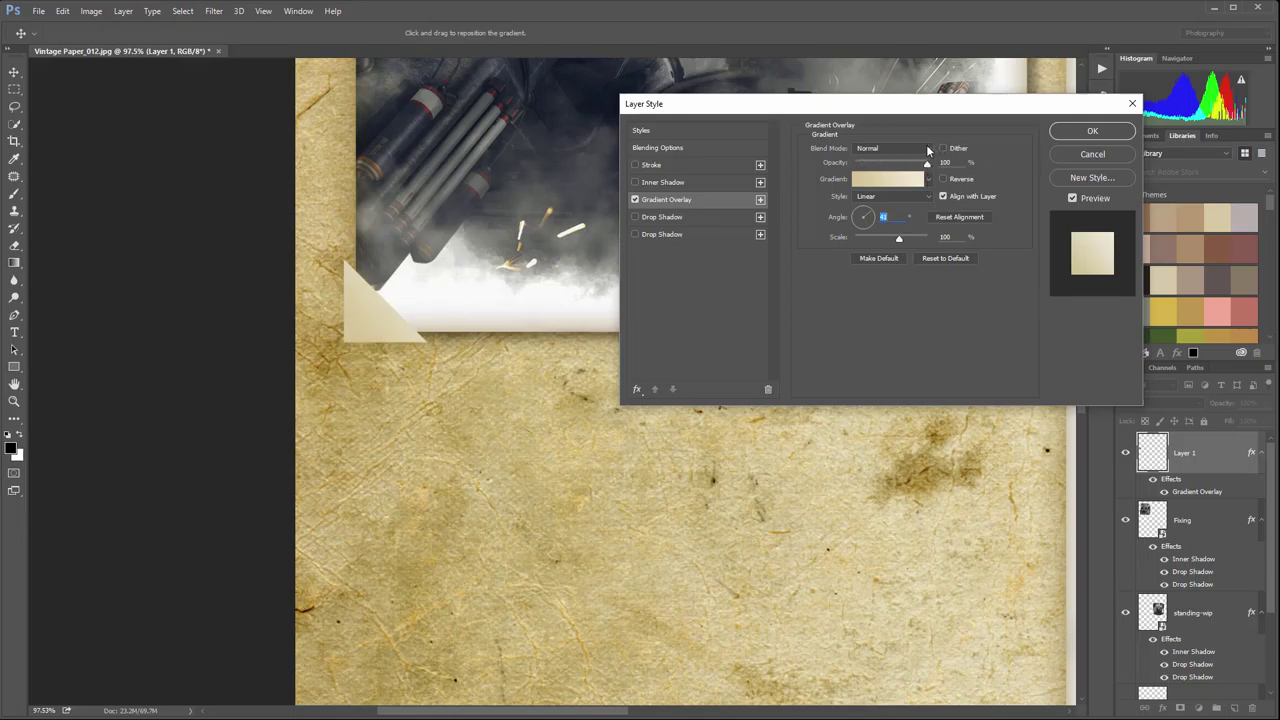
pyautogui.moveTo(925, 162)
pyautogui.mouseDown()
pyautogui.moveTo(908, 163)
pyautogui.moveTo(944, 163)
pyautogui.mouseUp()
# Step: Add a Drop Shadow to the triangle with its own angle, independent of Global Light
pyautogui.click(680, 218)
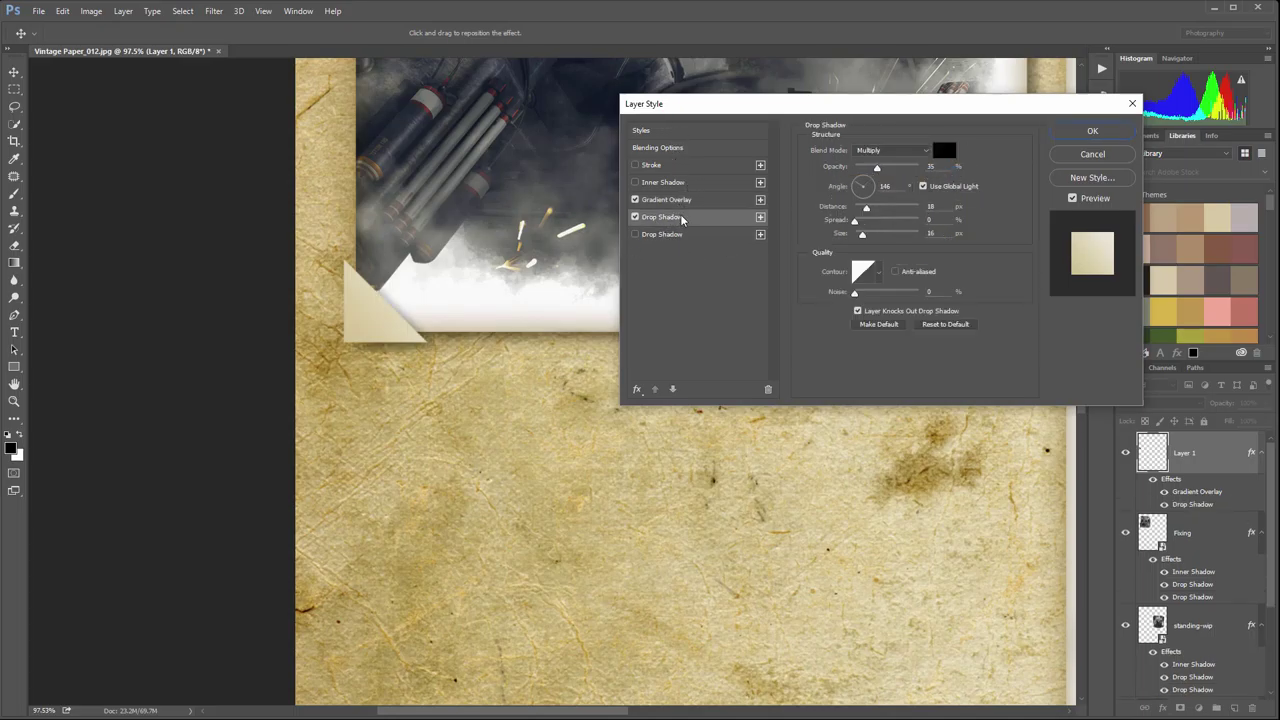
pyautogui.click(923, 186)
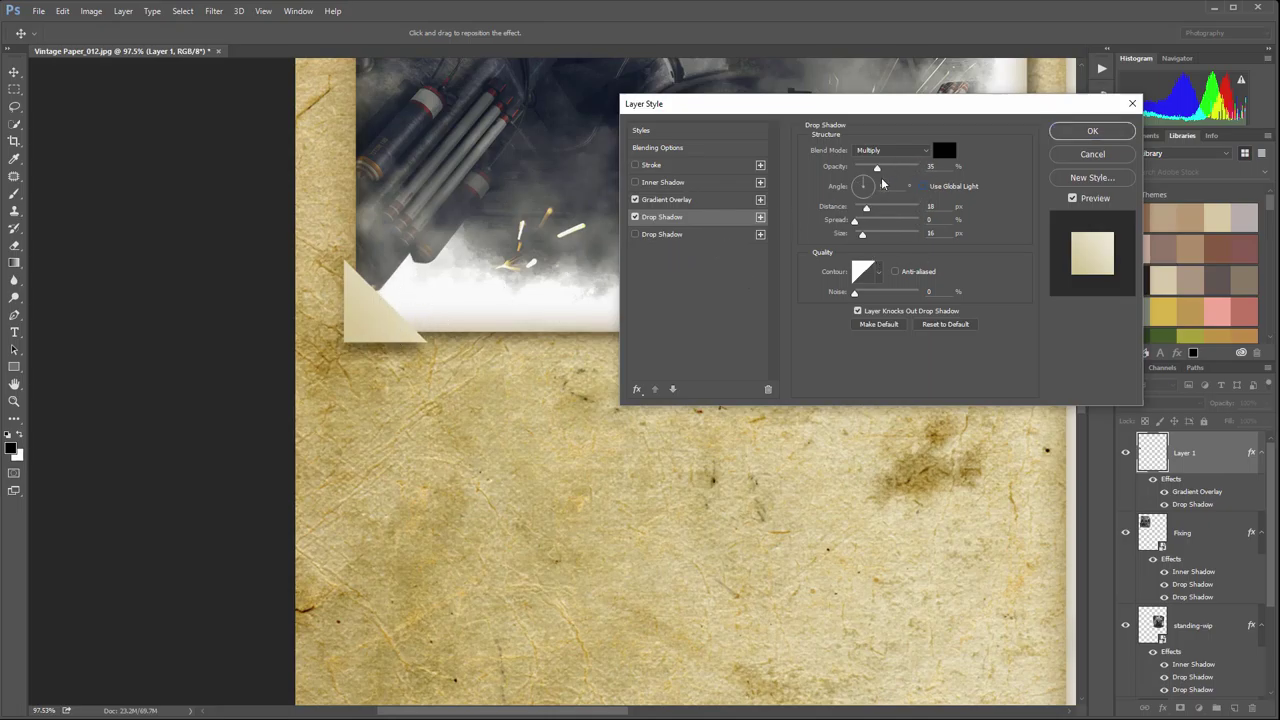
pyautogui.moveTo(879, 168)
pyautogui.mouseDown()
pyautogui.moveTo(924, 167)
pyautogui.moveTo(896, 171)
pyautogui.mouseUp()
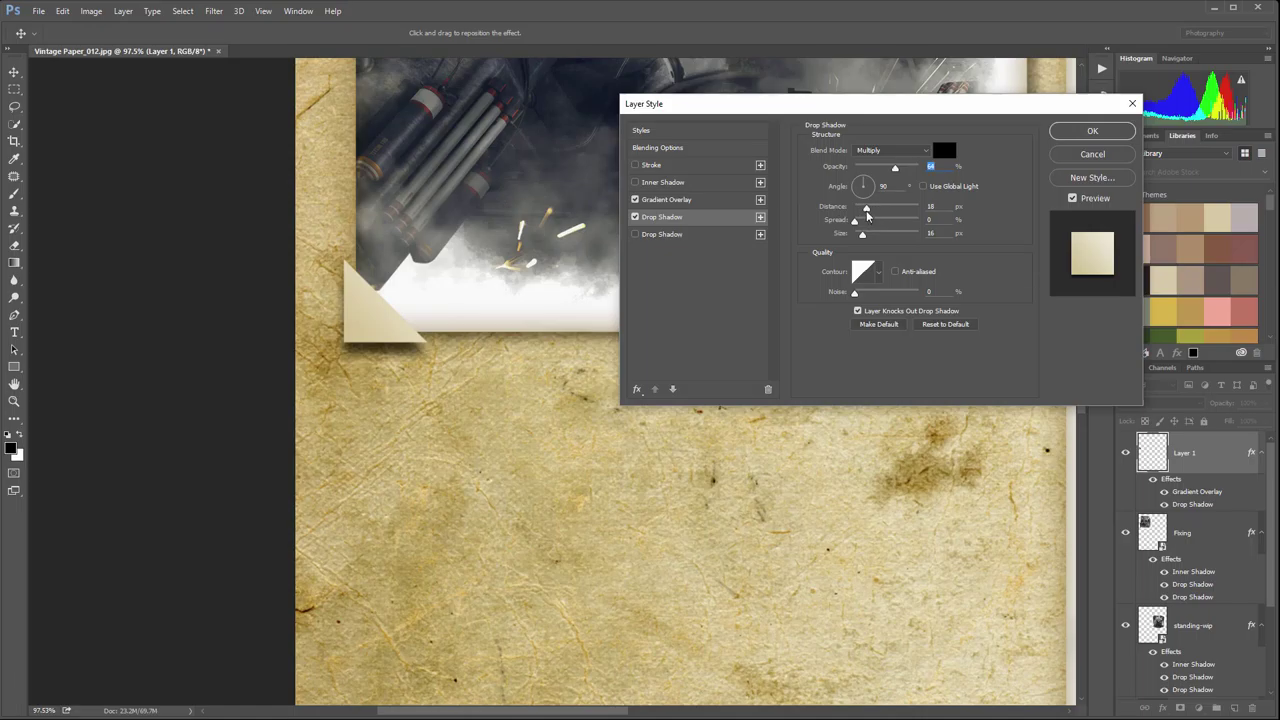
pyautogui.moveTo(866, 209); pyautogui.dragTo(853, 209)
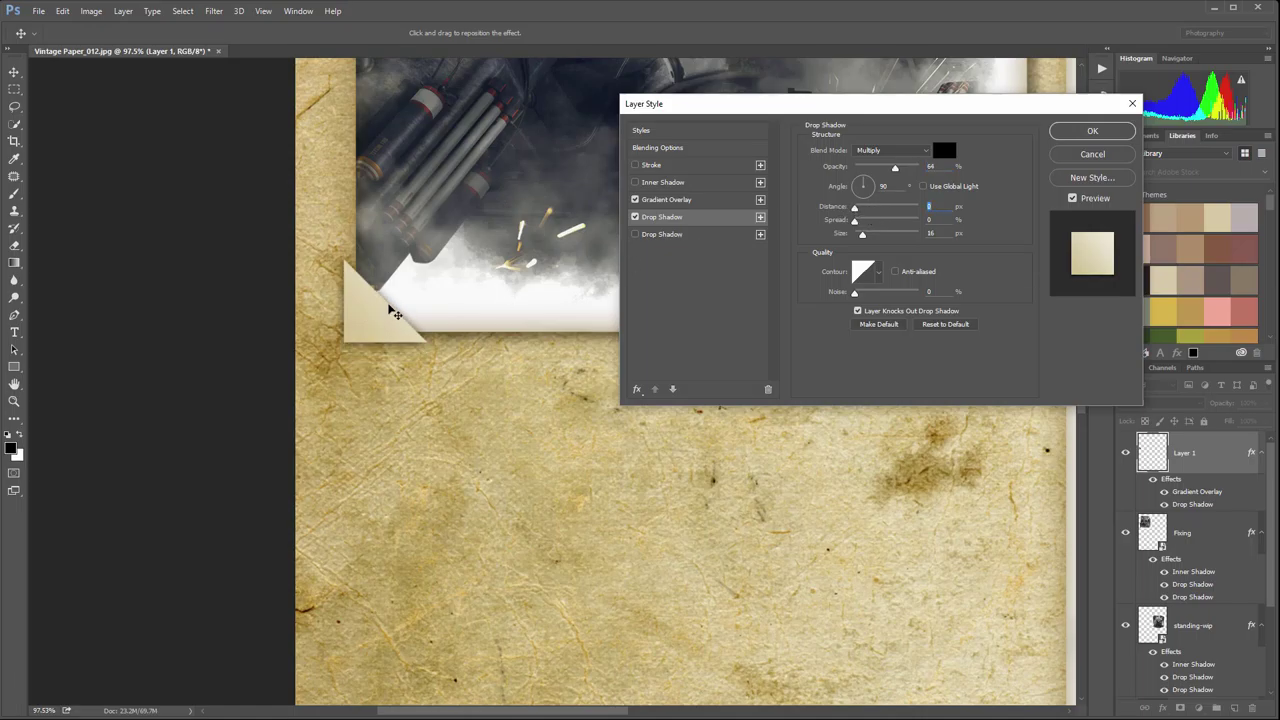
pyautogui.moveTo(395, 313); pyautogui.dragTo(397, 316)
# Step: Tighten the shadow to 2 px distance, about 10 px size and 38% opacity, and apply it
pyautogui.moveTo(863, 234); pyautogui.dragTo(864, 235)
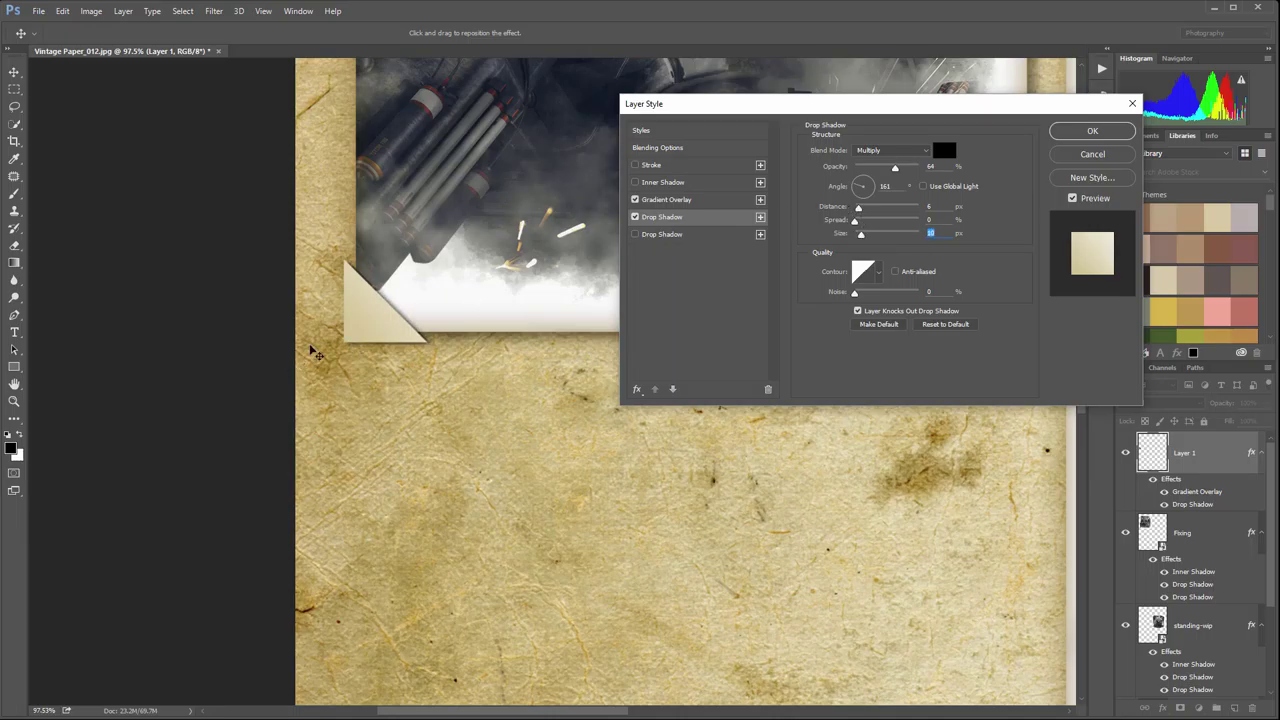
pyautogui.moveTo(389, 326); pyautogui.dragTo(390, 322)
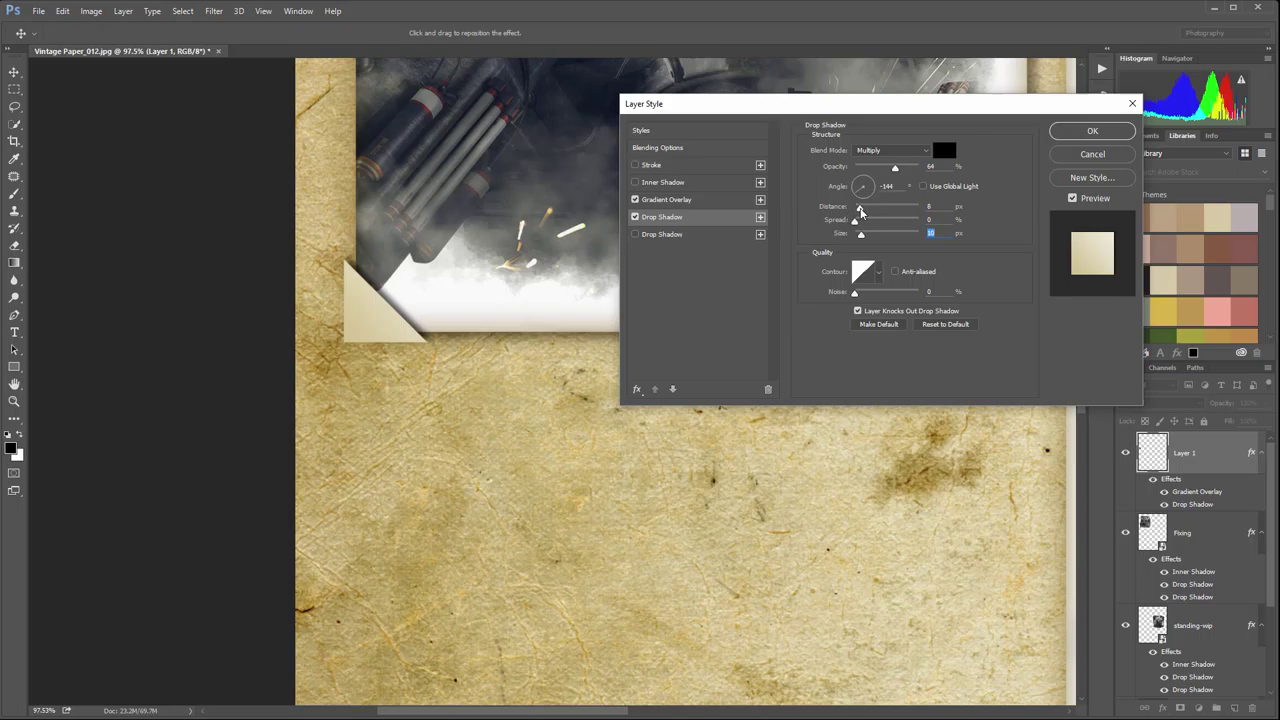
pyautogui.moveTo(861, 212); pyautogui.dragTo(858, 212)
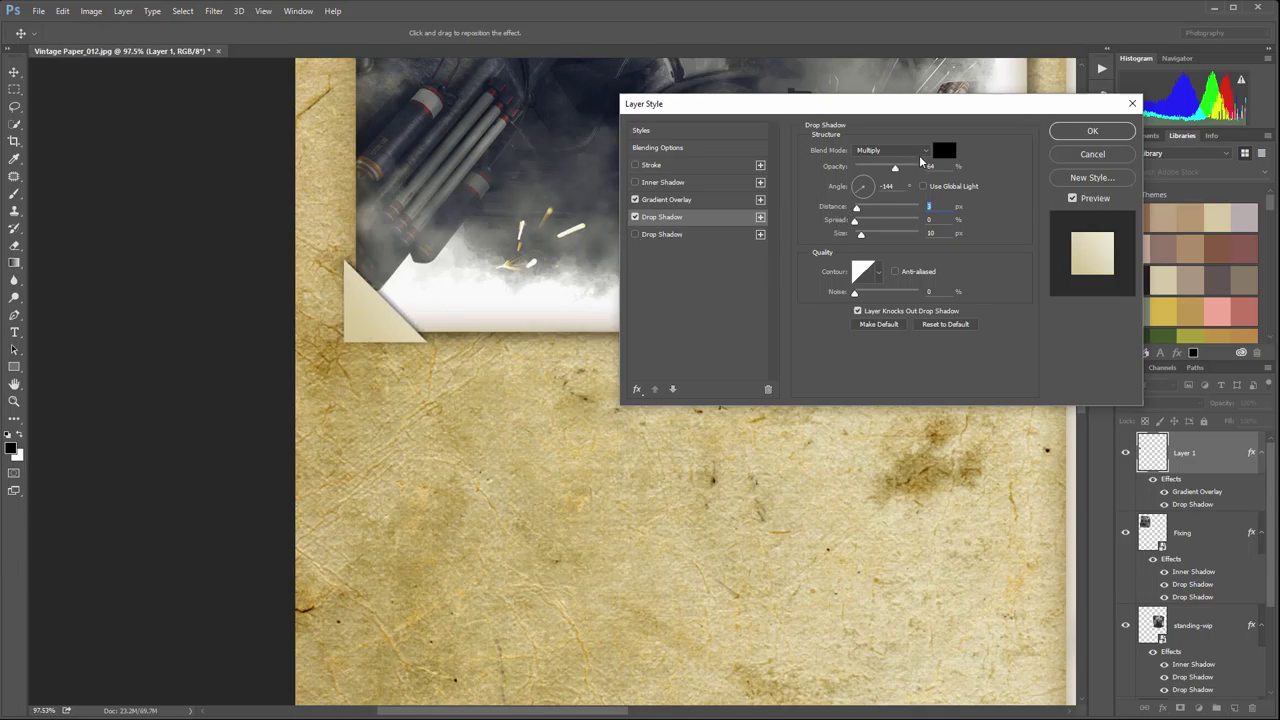
pyautogui.moveTo(894, 173); pyautogui.dragTo(873, 173)
pyautogui.click(1092, 130)
pyautogui.scroll(-6, 583, 306)
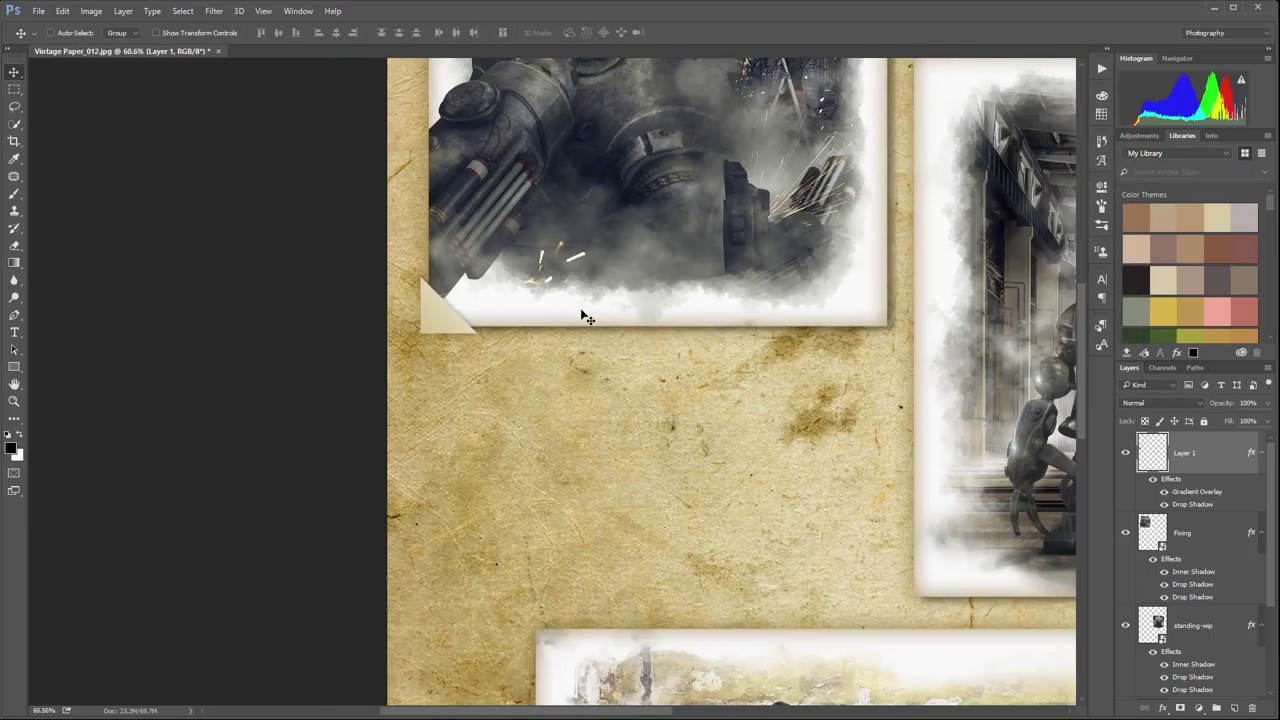
pyautogui.scroll(2, 300, 300)
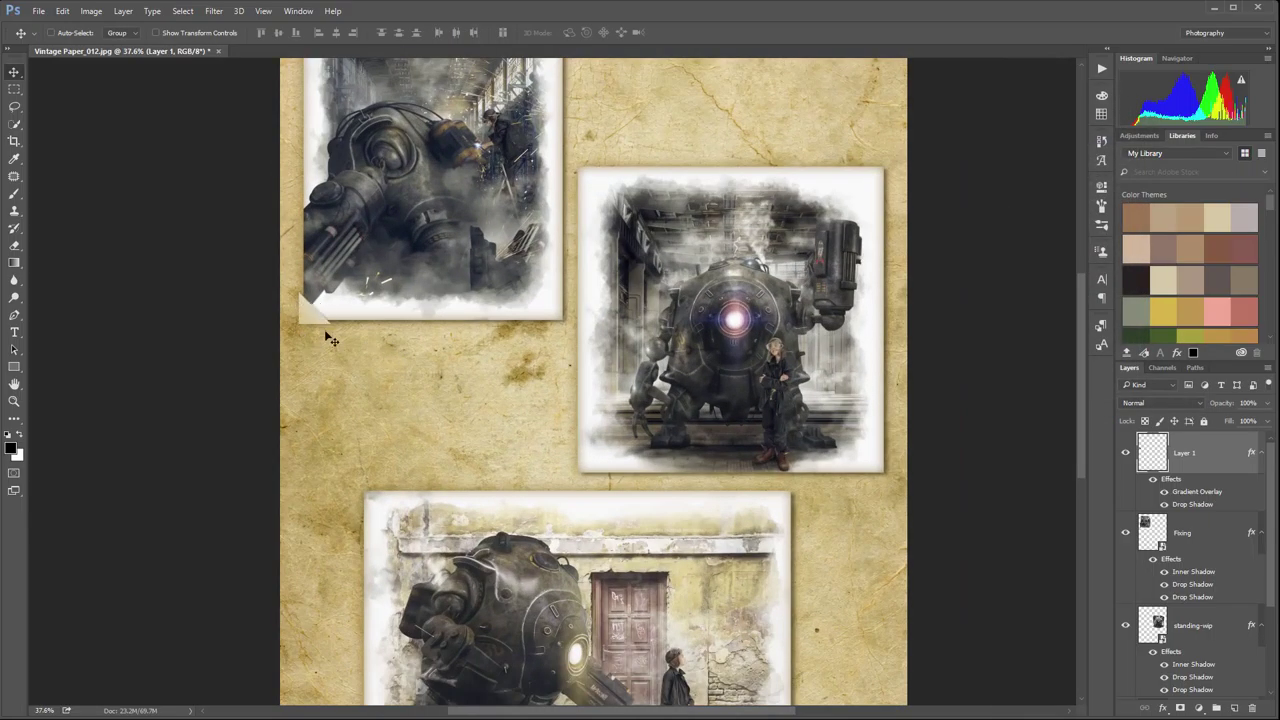
pyautogui.scroll(6, 305, 322)
pyautogui.scroll(1, 305, 337)
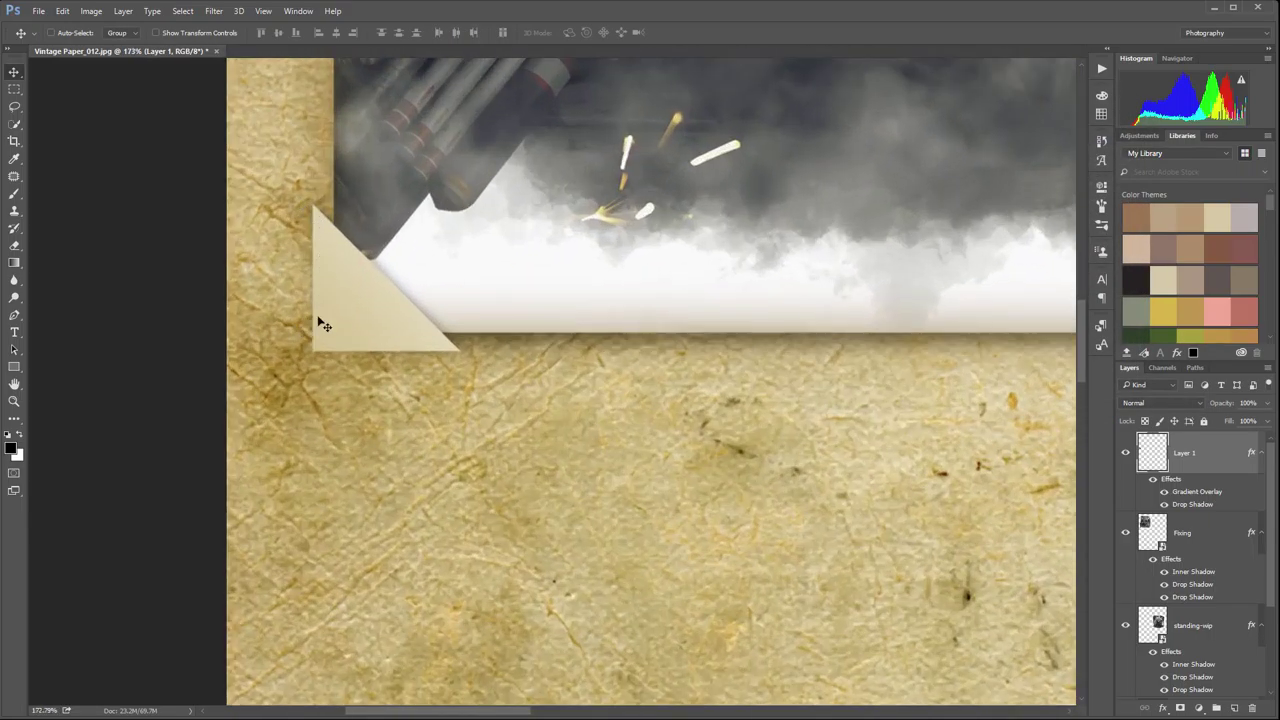
# Step: Enable the triangle's Inner Shadow and shrink its size from 51 to about 21 px
pyautogui.doubleClick(1250, 453)
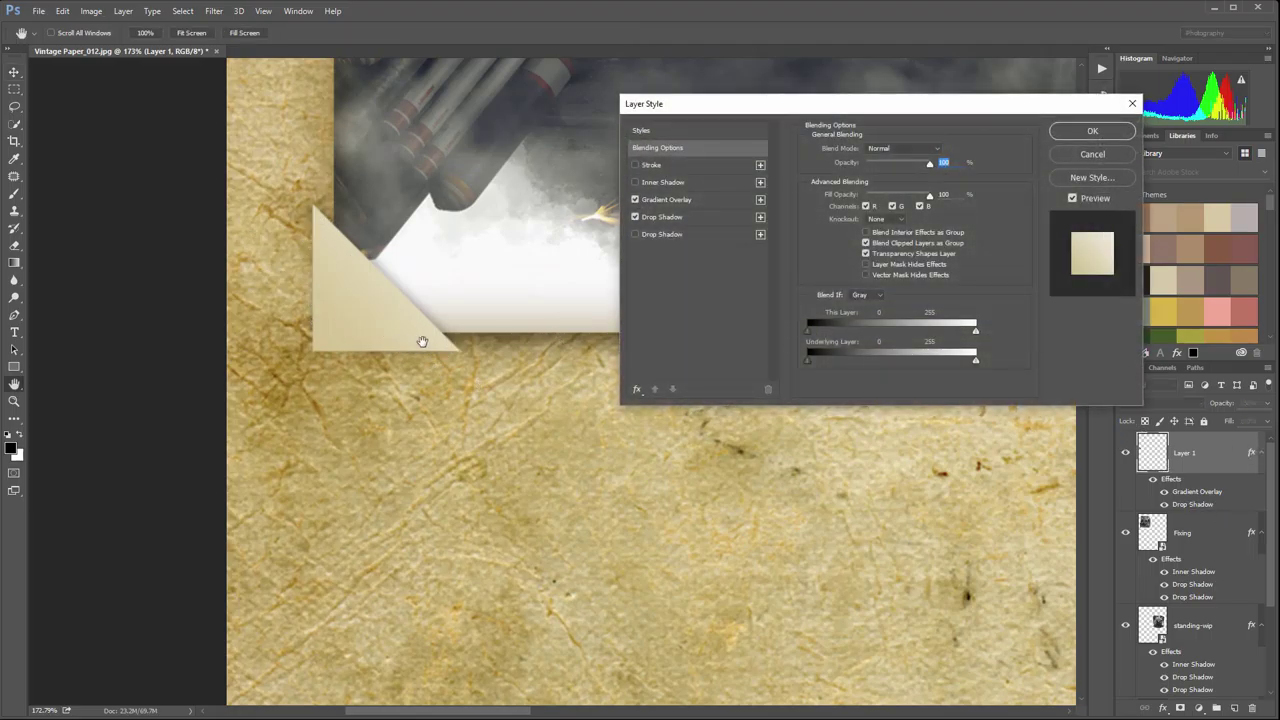
pyautogui.click(713, 216)
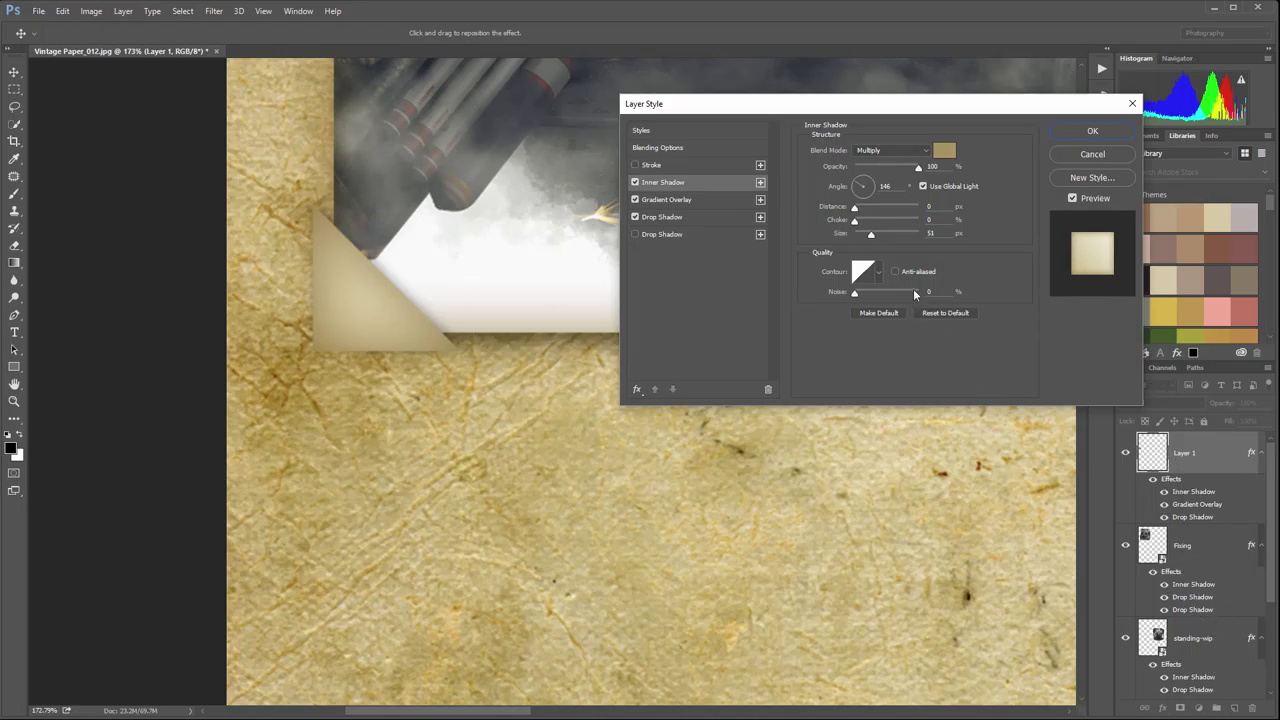
pyautogui.moveTo(869, 233); pyautogui.dragTo(854, 210)
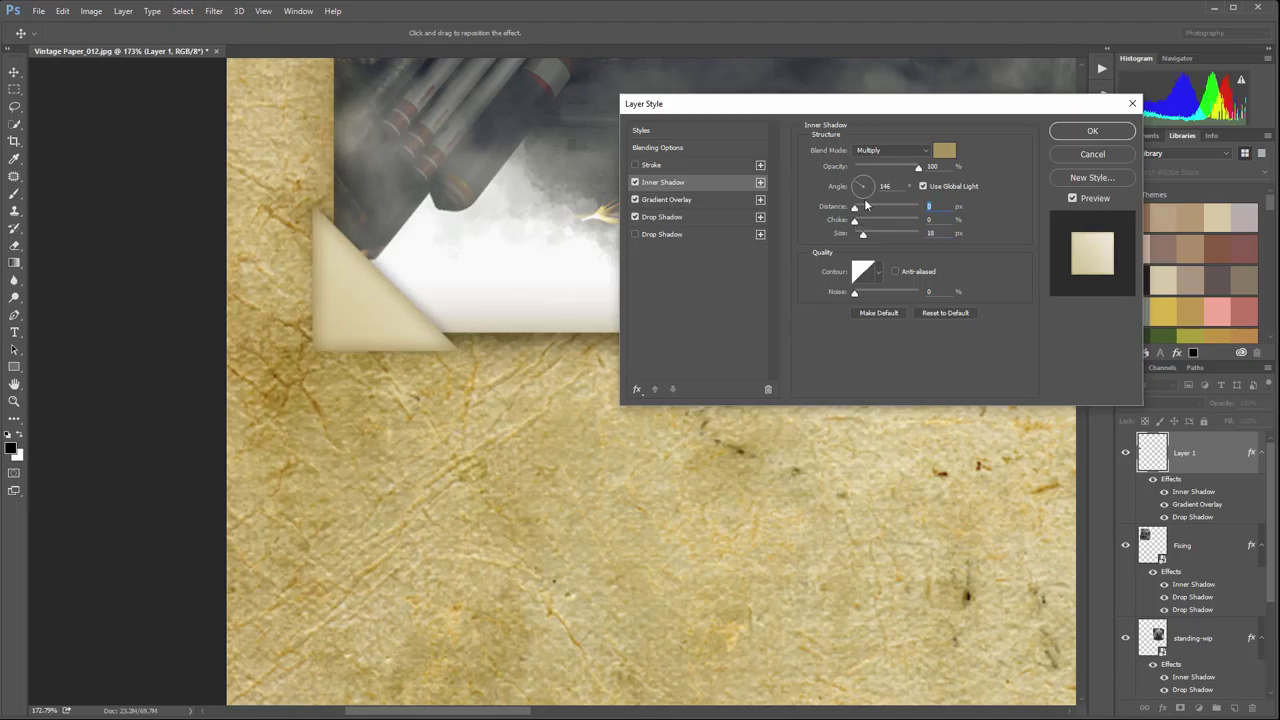
pyautogui.moveTo(866, 235); pyautogui.dragTo(865, 236)
pyautogui.click(636, 389)
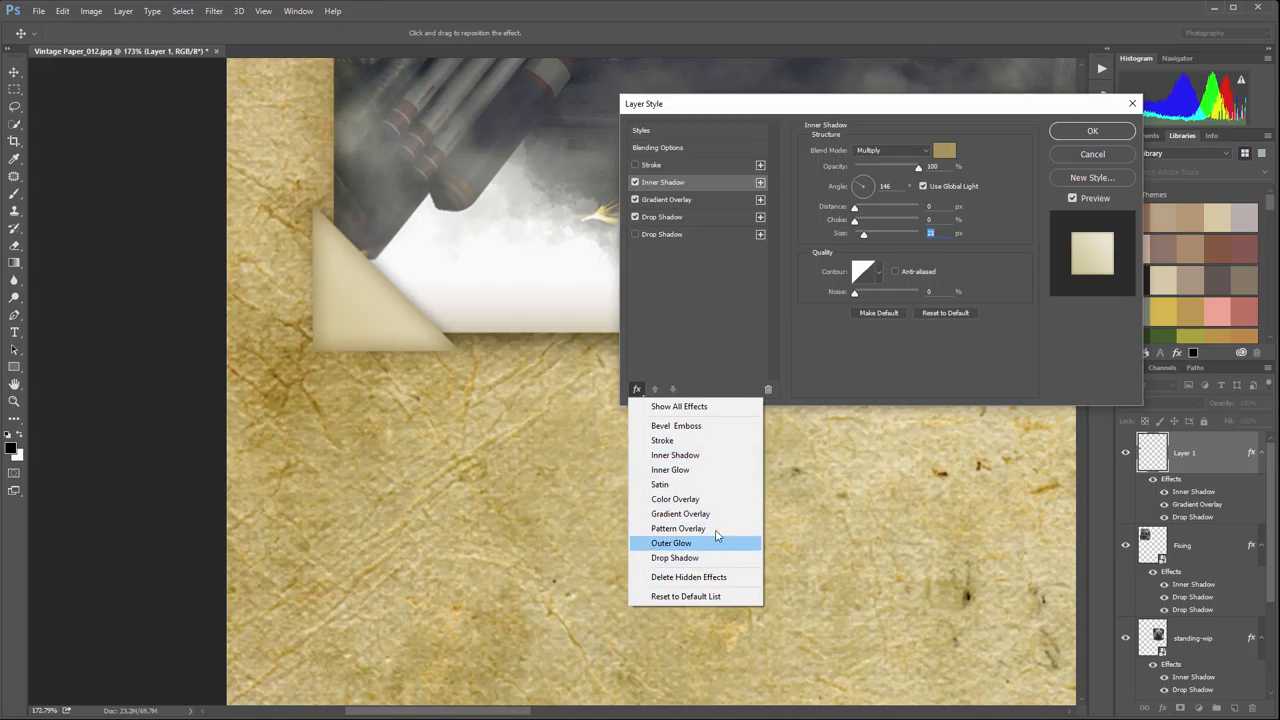
pyautogui.click(714, 436)
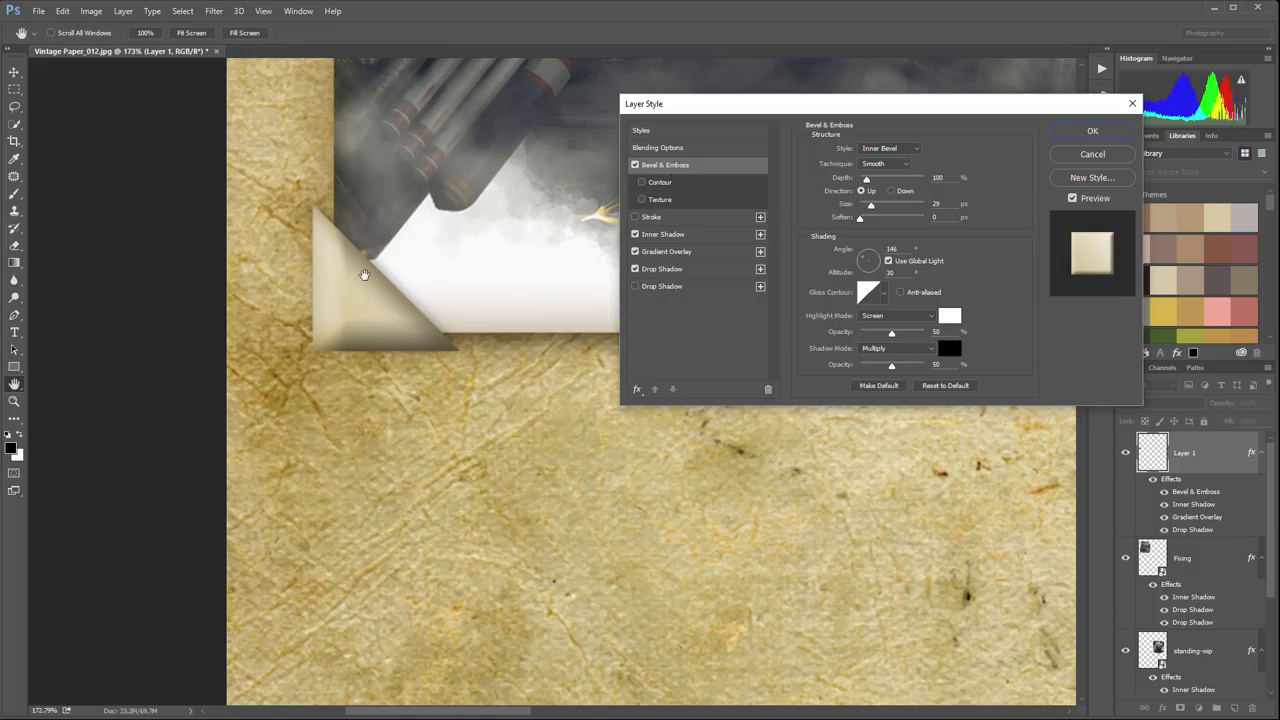
# Step: Flatten the bevel depth and soften it about 8 px, then leave Bevel & Emboss switched off
pyautogui.moveTo(868, 181); pyautogui.dragTo(863, 206)
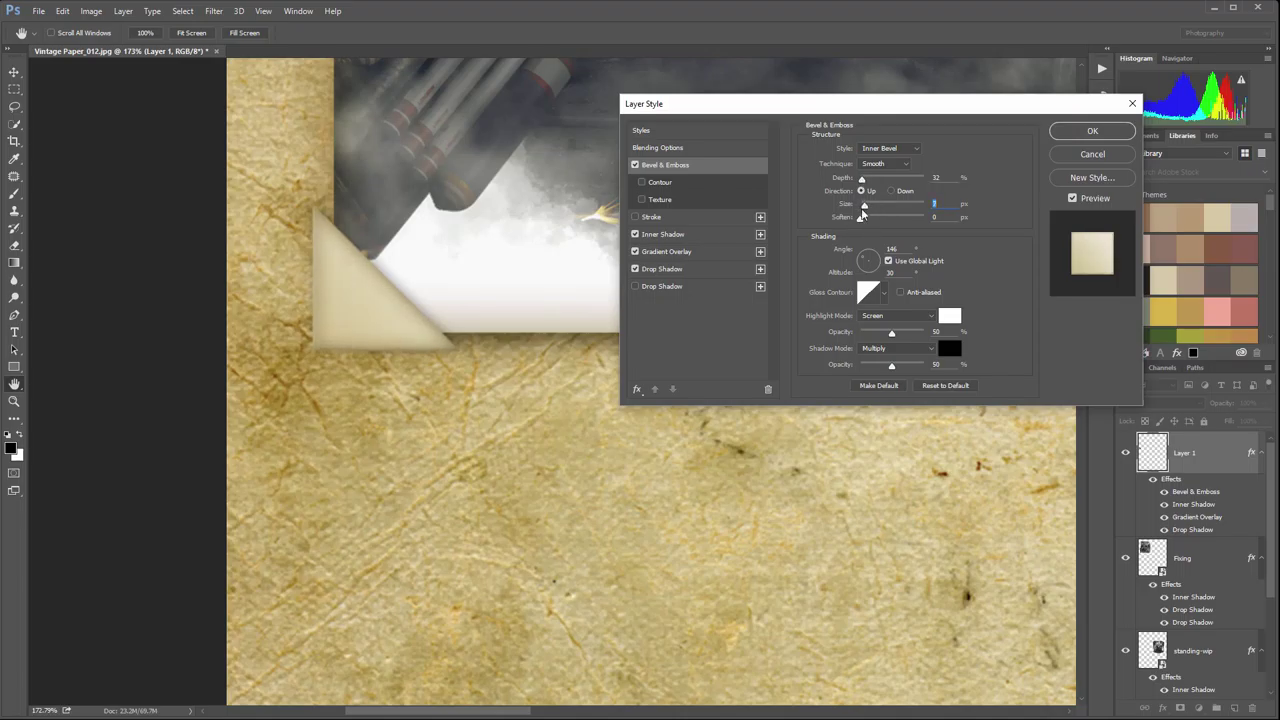
pyautogui.moveTo(861, 219); pyautogui.dragTo(877, 217)
pyautogui.click(635, 166)
pyautogui.click(635, 166)
pyautogui.click(635, 166)
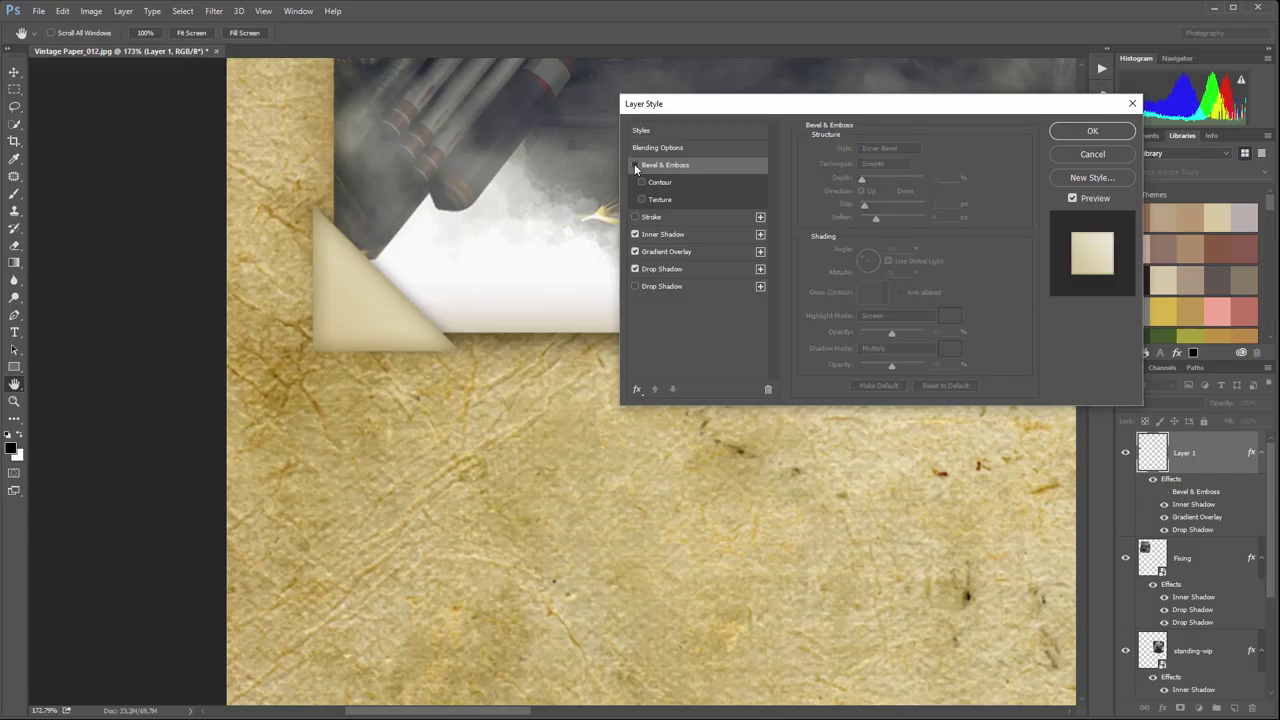
pyautogui.click(635, 166)
pyautogui.click(635, 166)
pyautogui.click(635, 166)
pyautogui.click(635, 166)
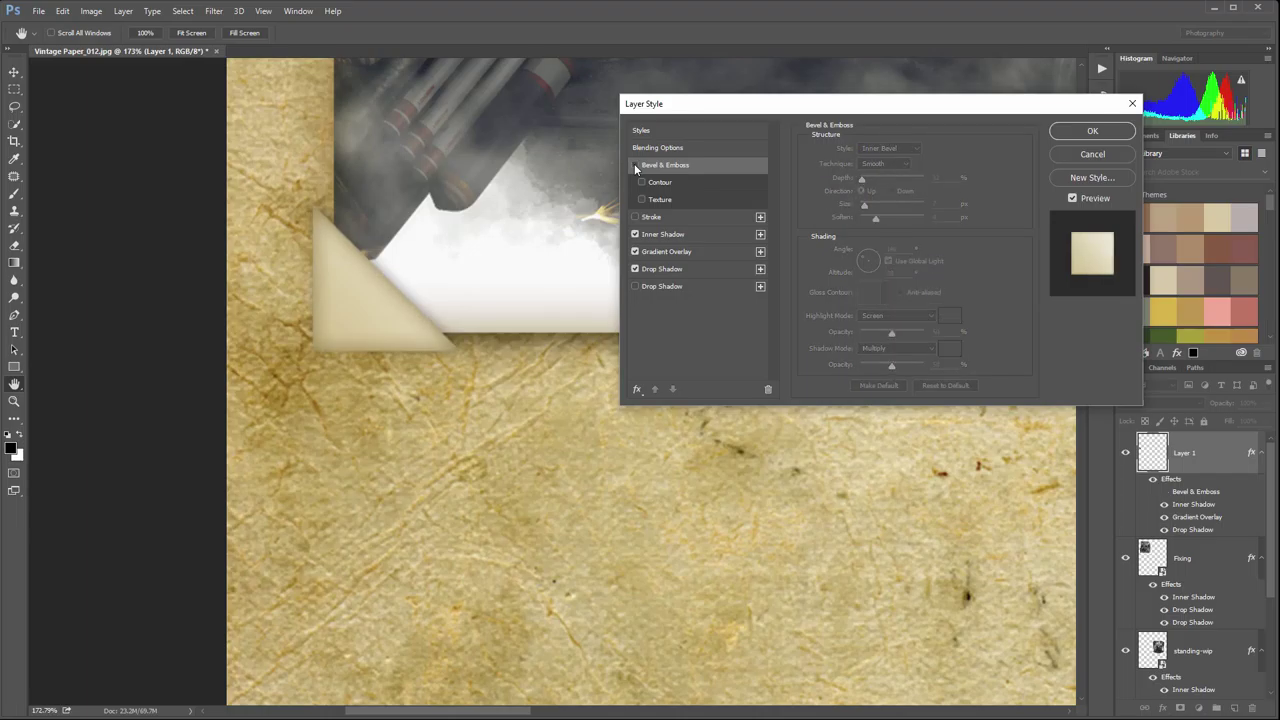
# Step: Raise the Drop Shadow opacity to about 40% and apply the layer style
pyautogui.click(716, 233)
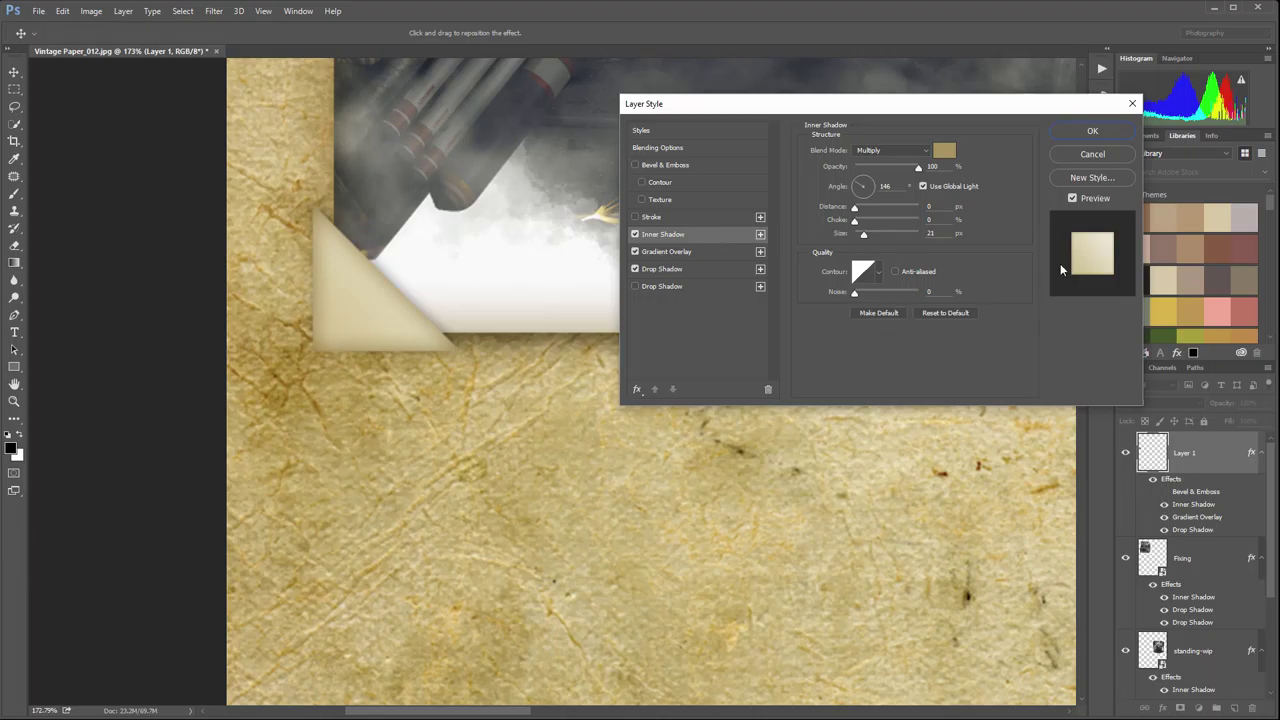
pyautogui.click(697, 268)
pyautogui.moveTo(874, 167); pyautogui.dragTo(884, 167)
pyautogui.click(1124, 139)
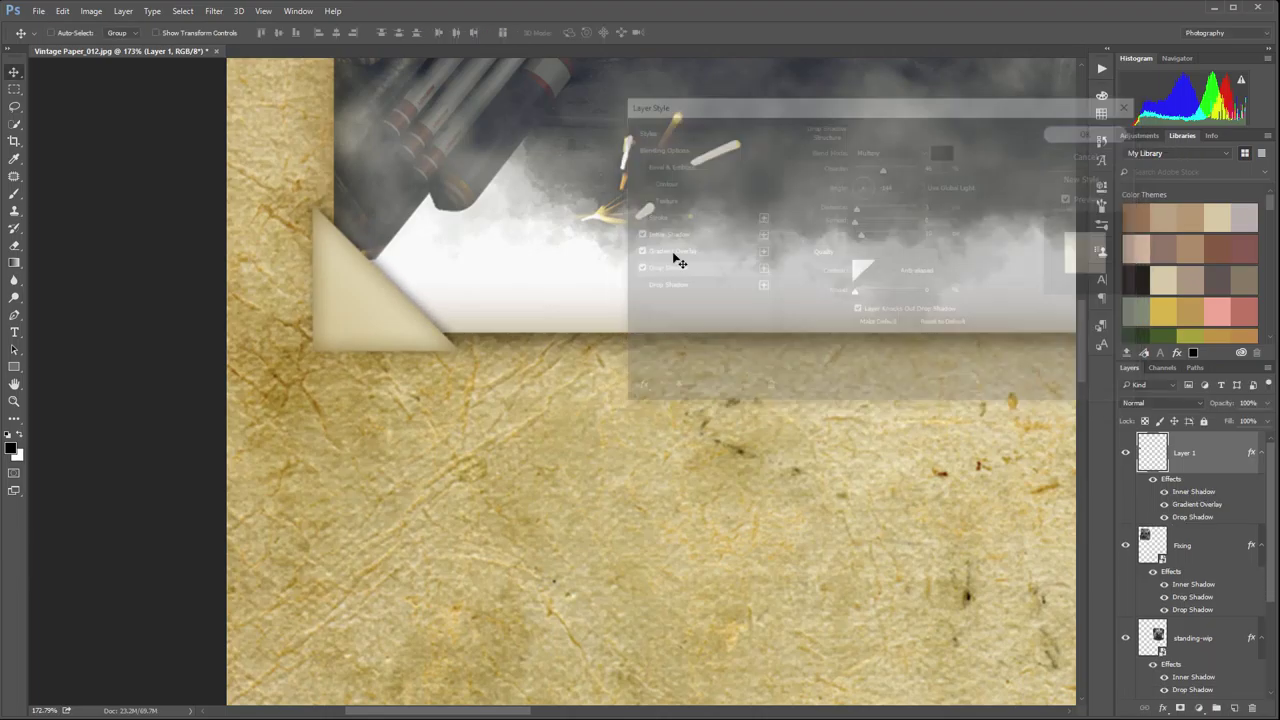
pyautogui.hotkey('ctrl', '0')
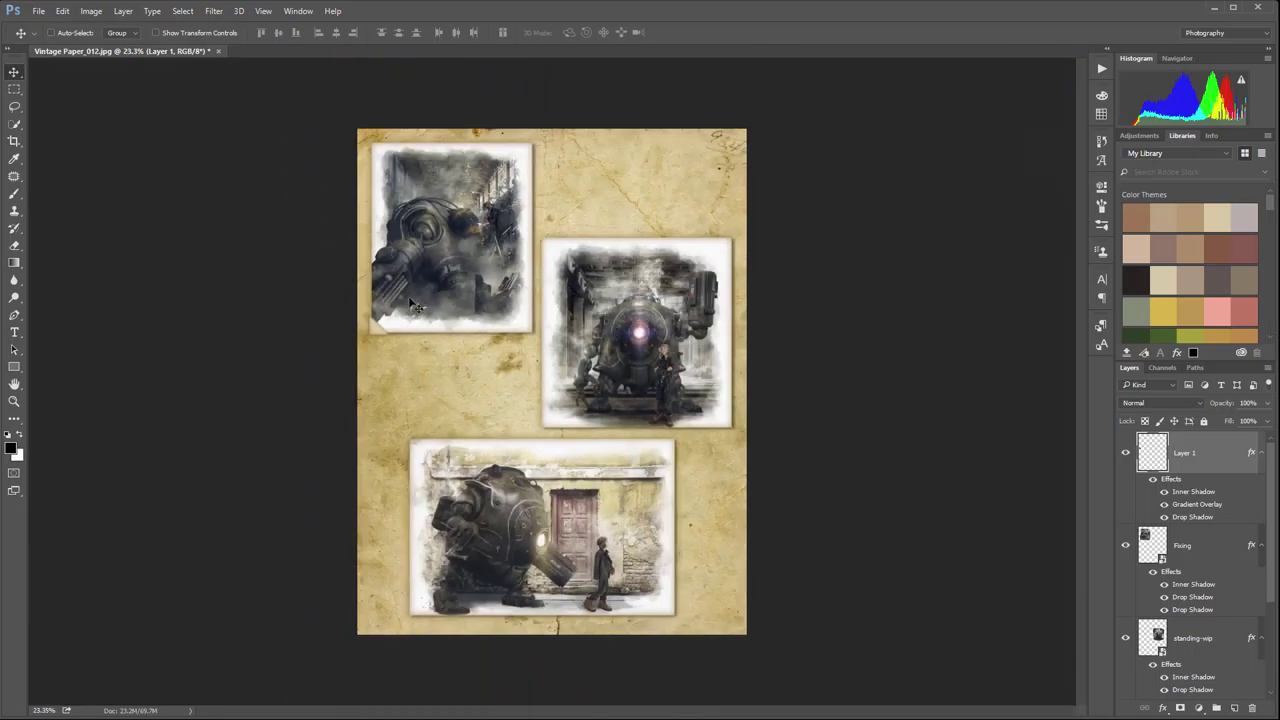
pyautogui.scroll(2, 420, 308)
pyautogui.scroll(2, 305, 333)
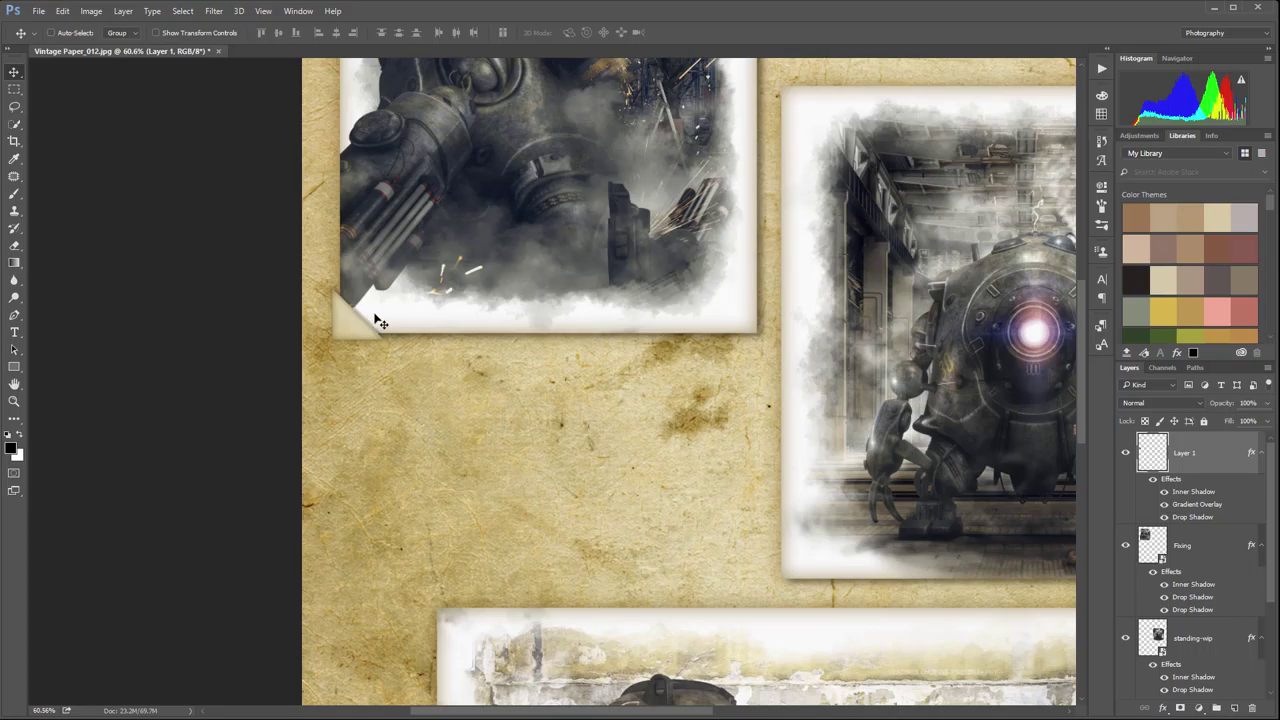
pyautogui.scroll(2, 390, 348)
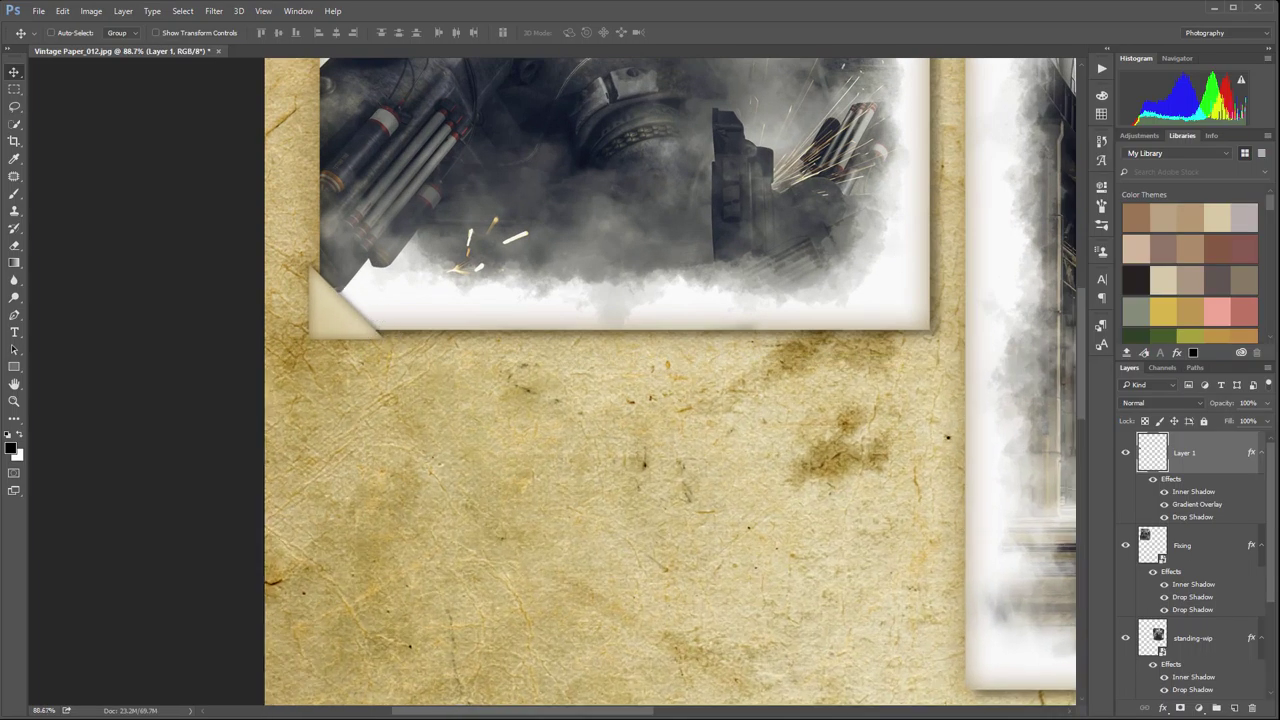
pyautogui.scroll(2, 345, 335)
pyautogui.press('m')
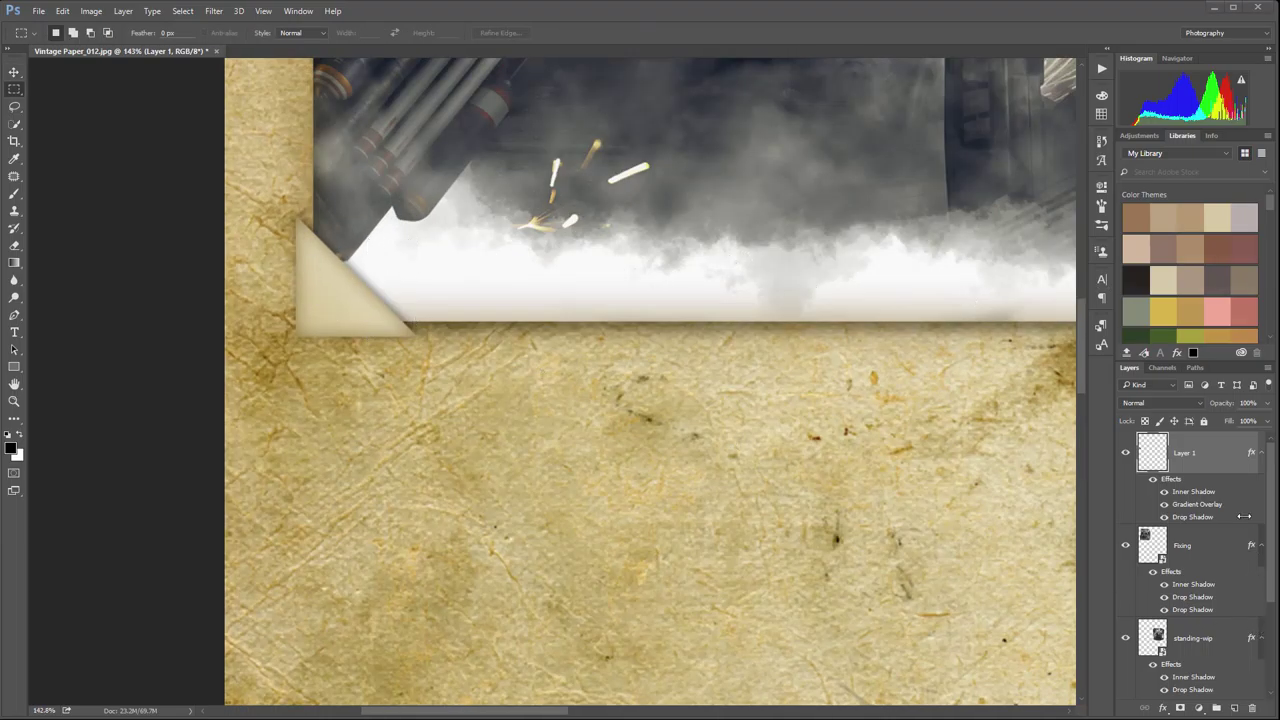
pyautogui.doubleClick(1253, 455)
pyautogui.click(1108, 158)
# Step: Add a Pattern Overlay effect to Layer 1's corner triangle
pyautogui.doubleClick(1253, 454)
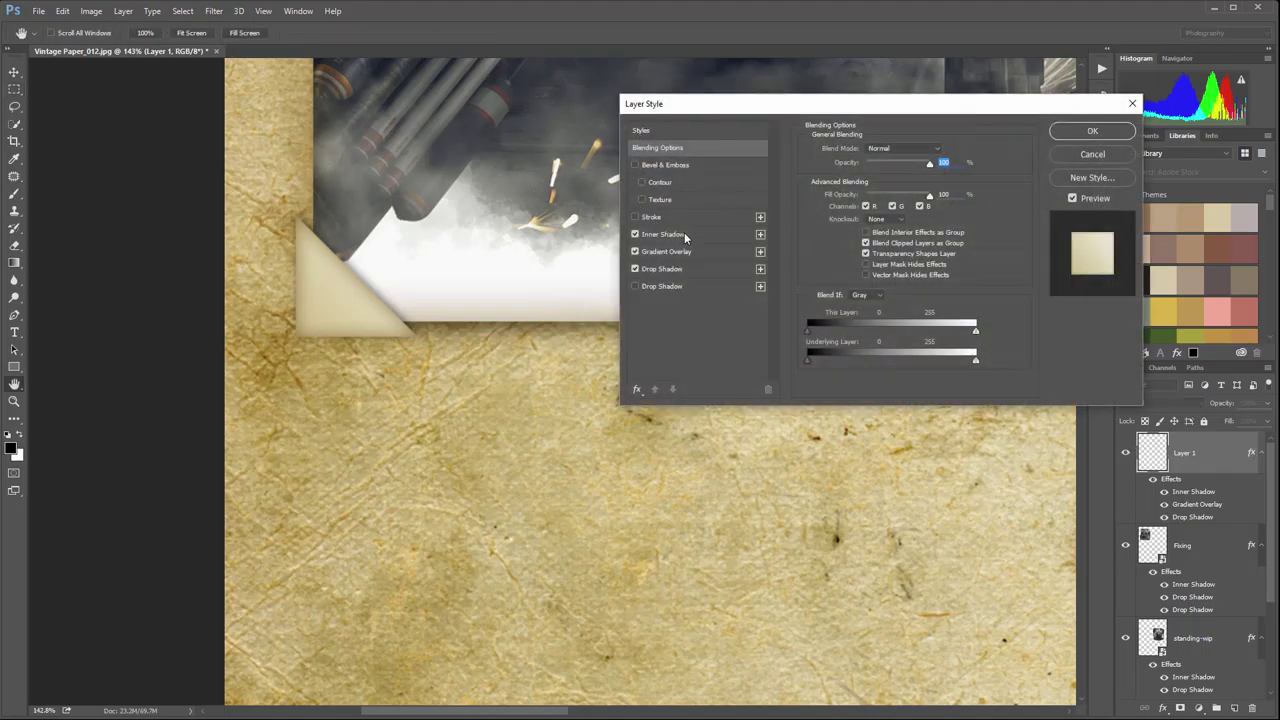
pyautogui.click(637, 390)
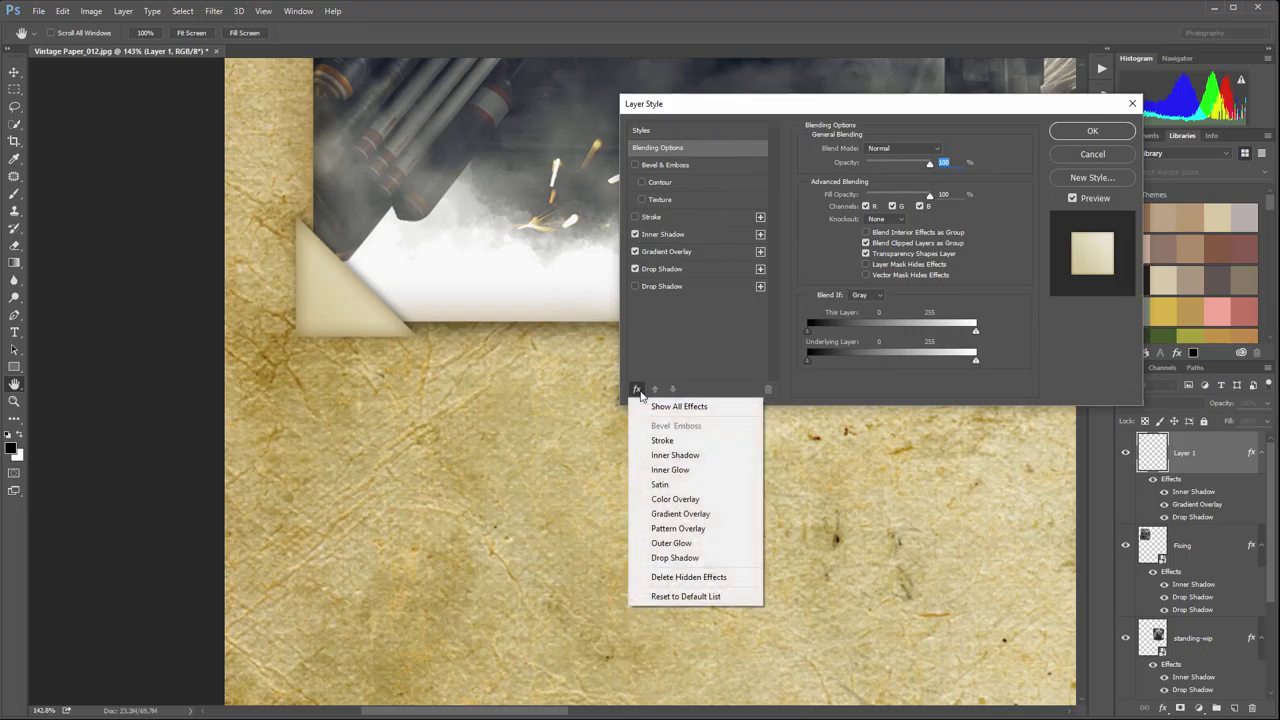
pyautogui.click(700, 528)
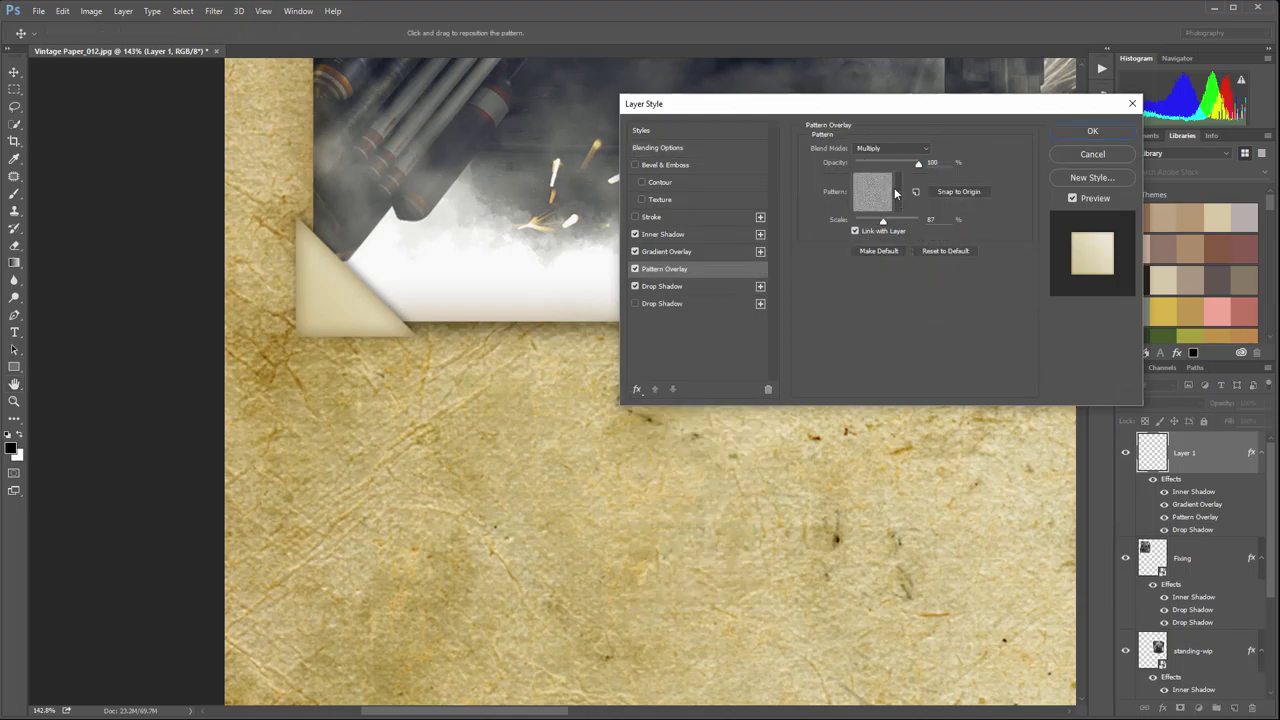
# Step: Choose a grey paper texture for the Multiply Pattern Overlay at 87% scale
pyautogui.click(896, 193)
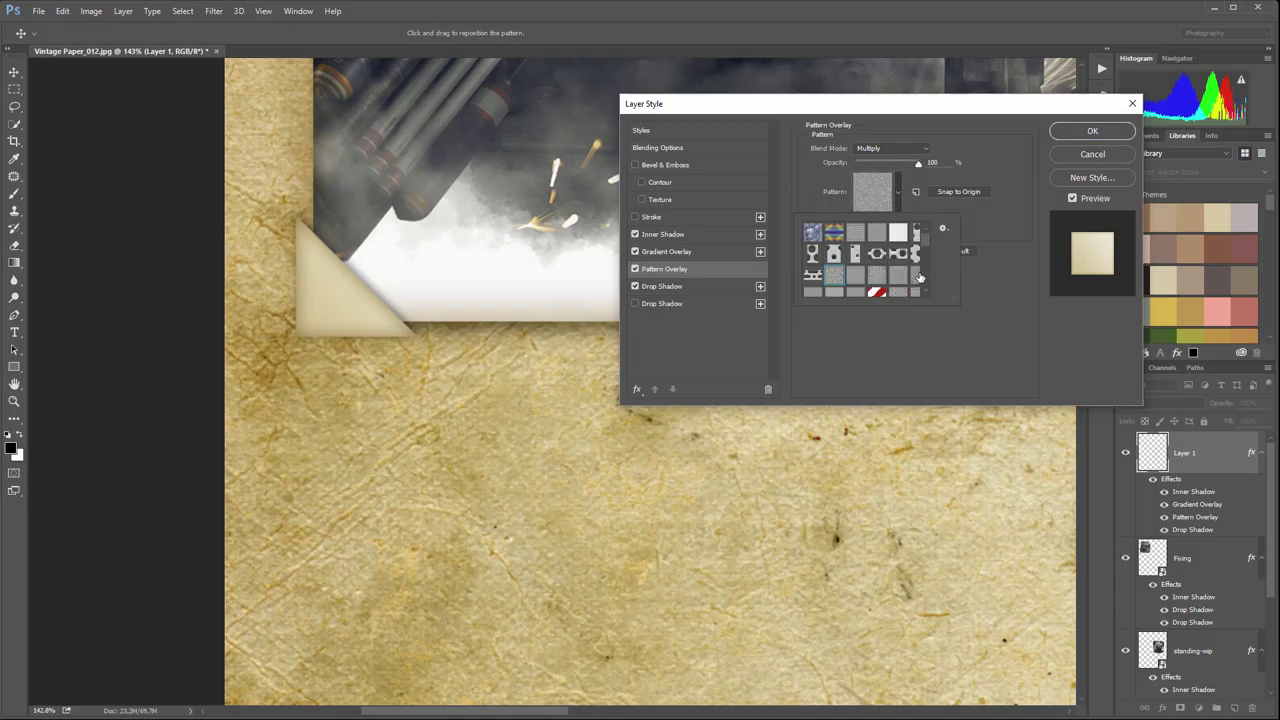
pyautogui.scroll(-3, 902, 276)
pyautogui.scroll(-3, 890, 262)
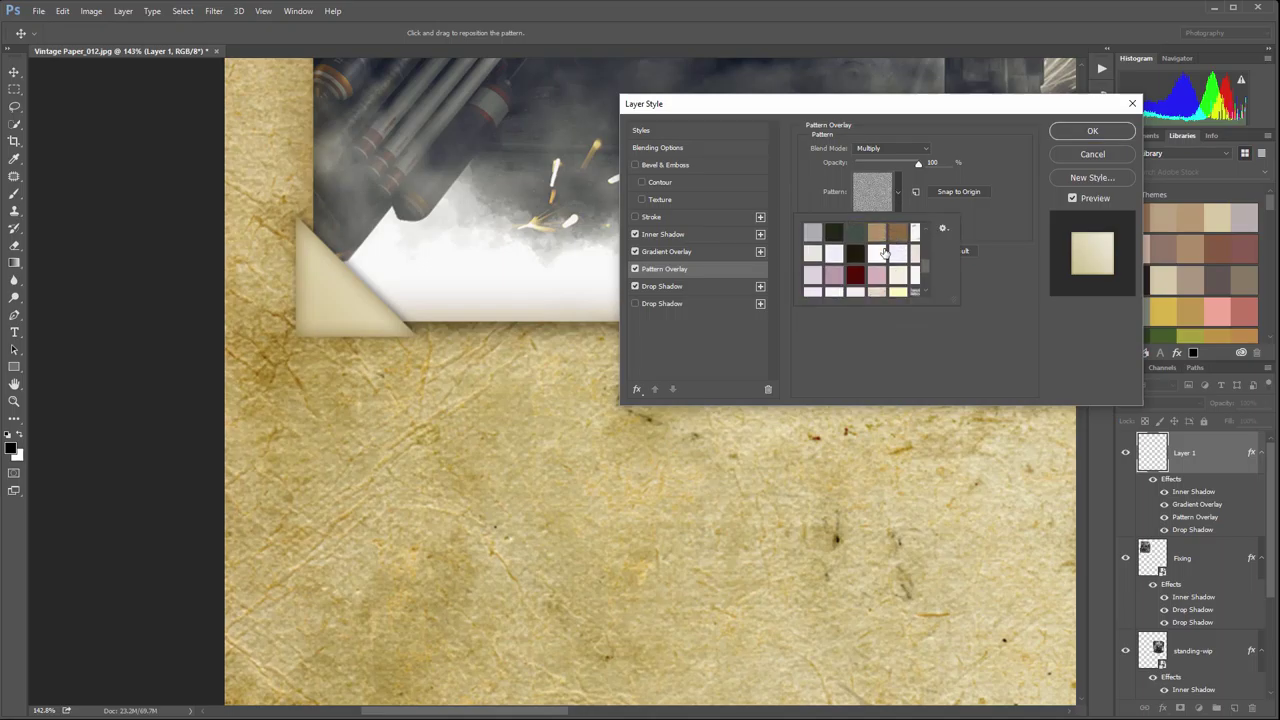
pyautogui.scroll(-1, 884, 252)
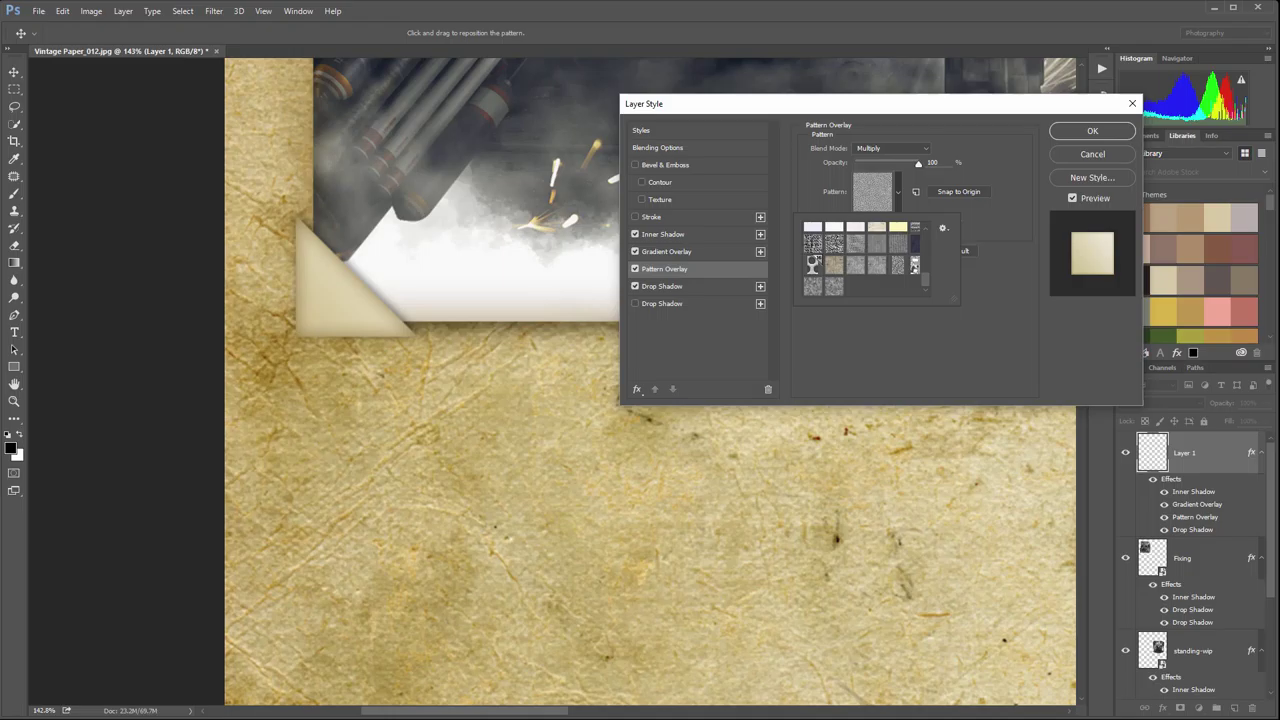
pyautogui.press('Escape')
pyautogui.click(896, 192)
pyautogui.scroll(-5, 918, 272)
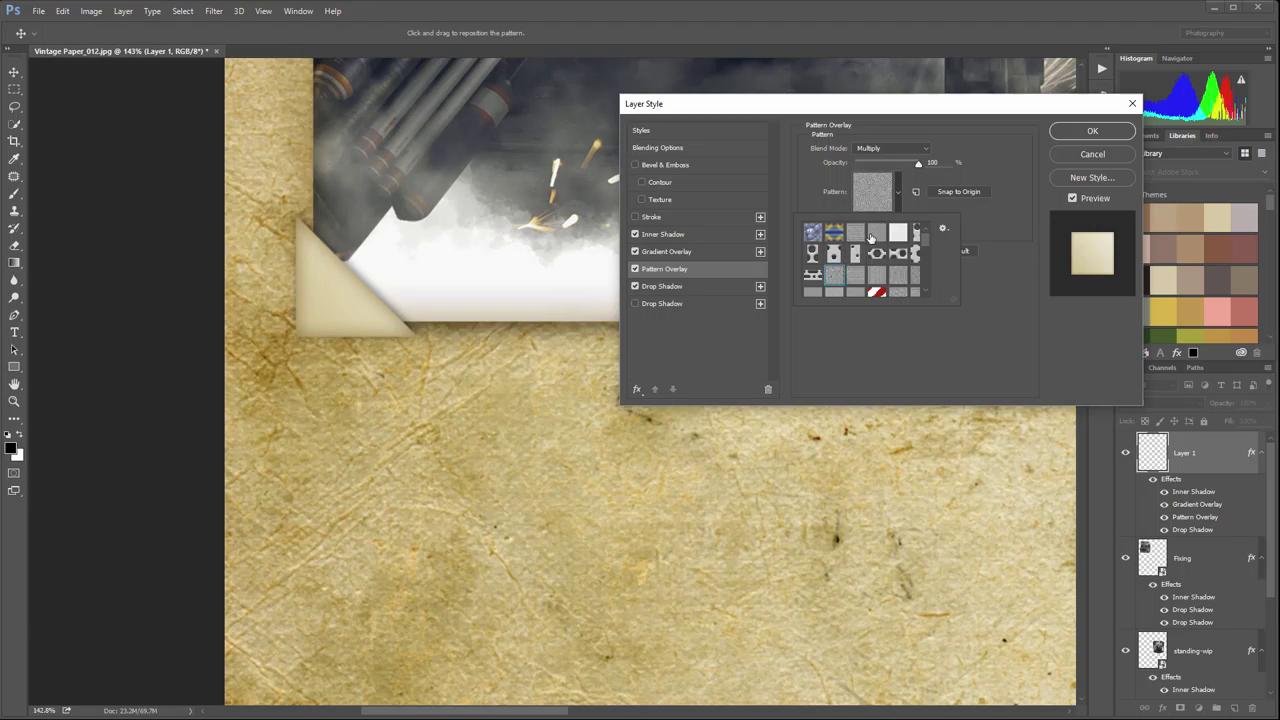
pyautogui.click(857, 233)
pyautogui.click(916, 165)
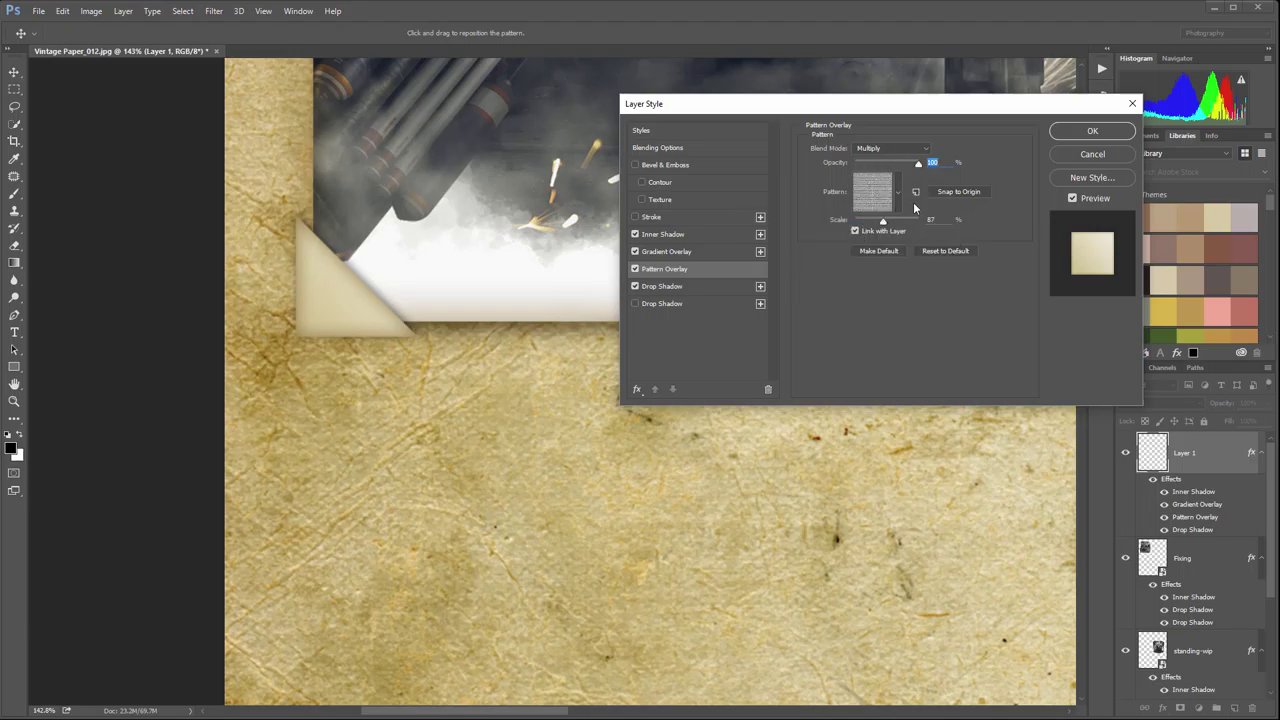
pyautogui.click(690, 250)
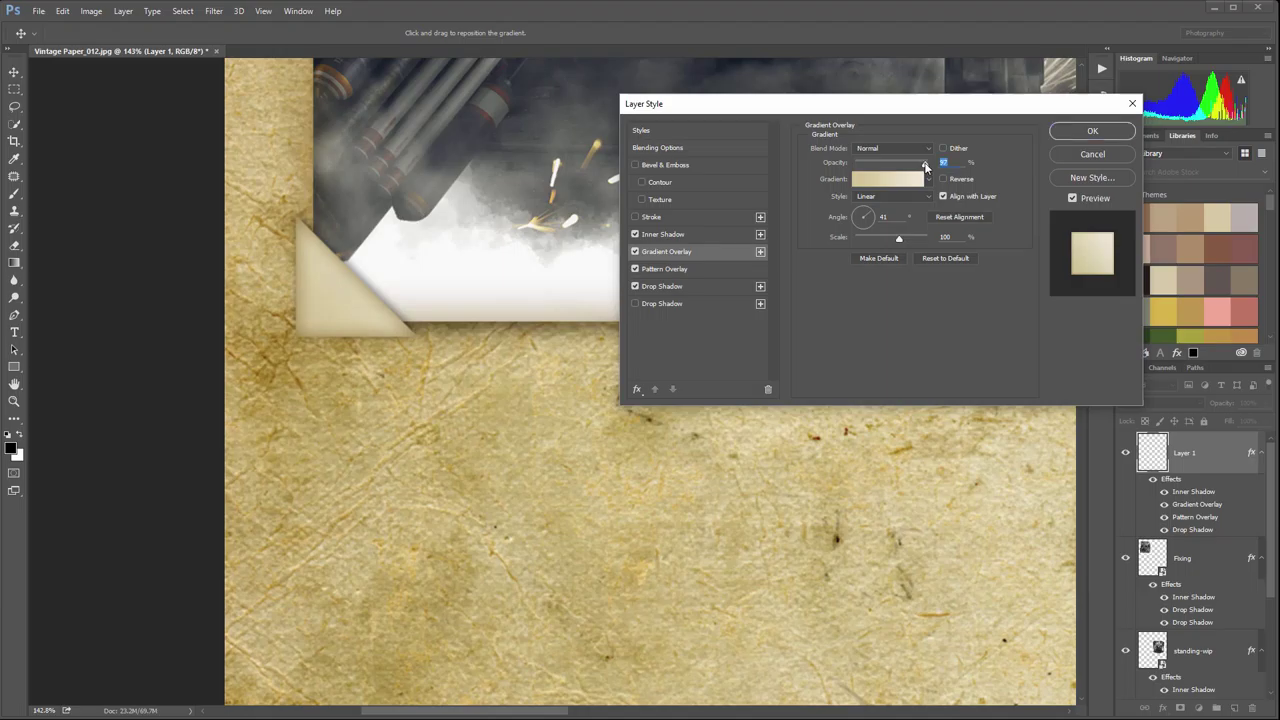
# Step: Try the Gradient Overlay in Soft Light at 100% and fade the Pattern Overlay out
pyautogui.moveTo(926, 166)
pyautogui.mouseDown()
pyautogui.moveTo(834, 170)
pyautogui.moveTo(924, 172)
pyautogui.moveTo(913, 172)
pyautogui.mouseUp()
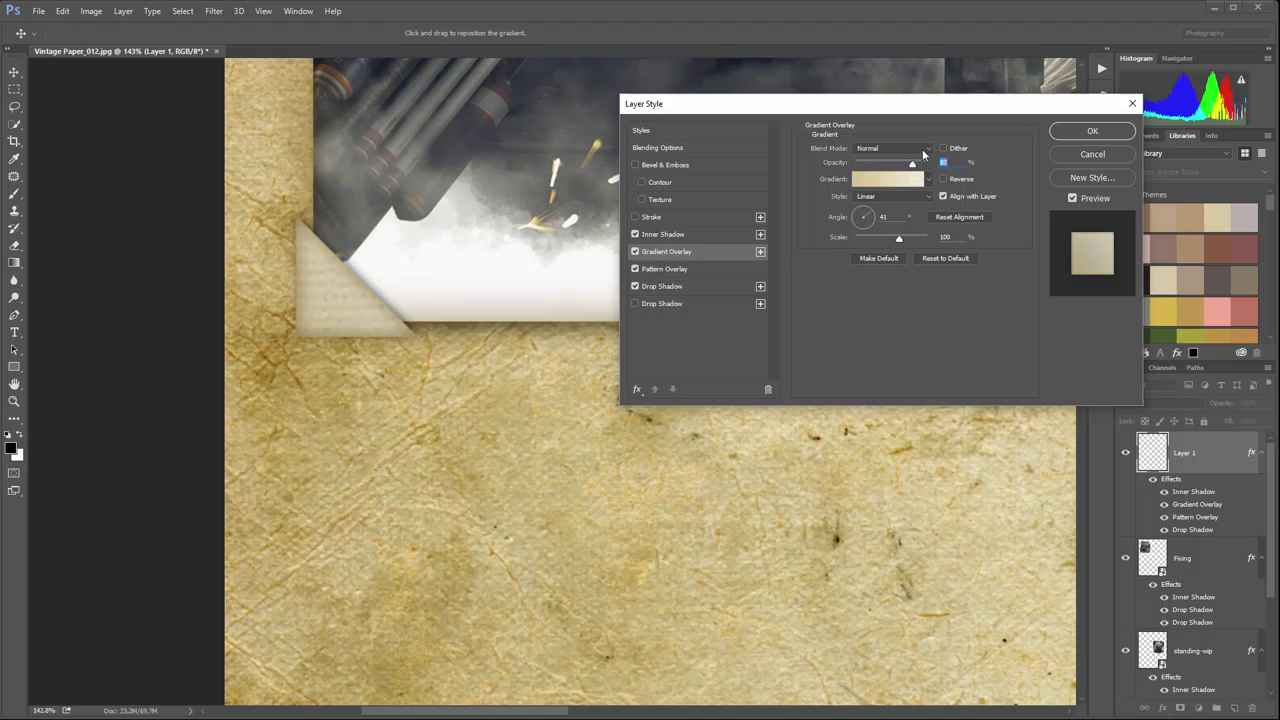
pyautogui.click(922, 149)
pyautogui.click(890, 286)
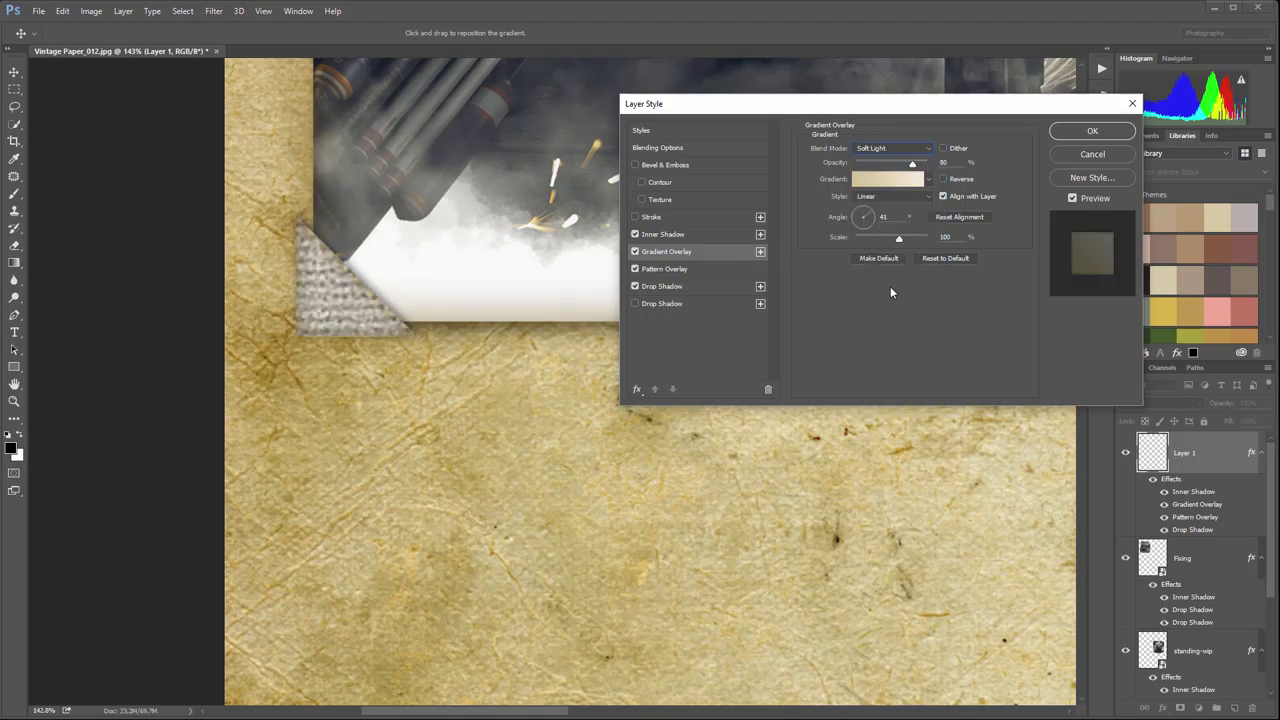
pyautogui.moveTo(913, 166); pyautogui.dragTo(947, 163)
pyautogui.click(720, 269)
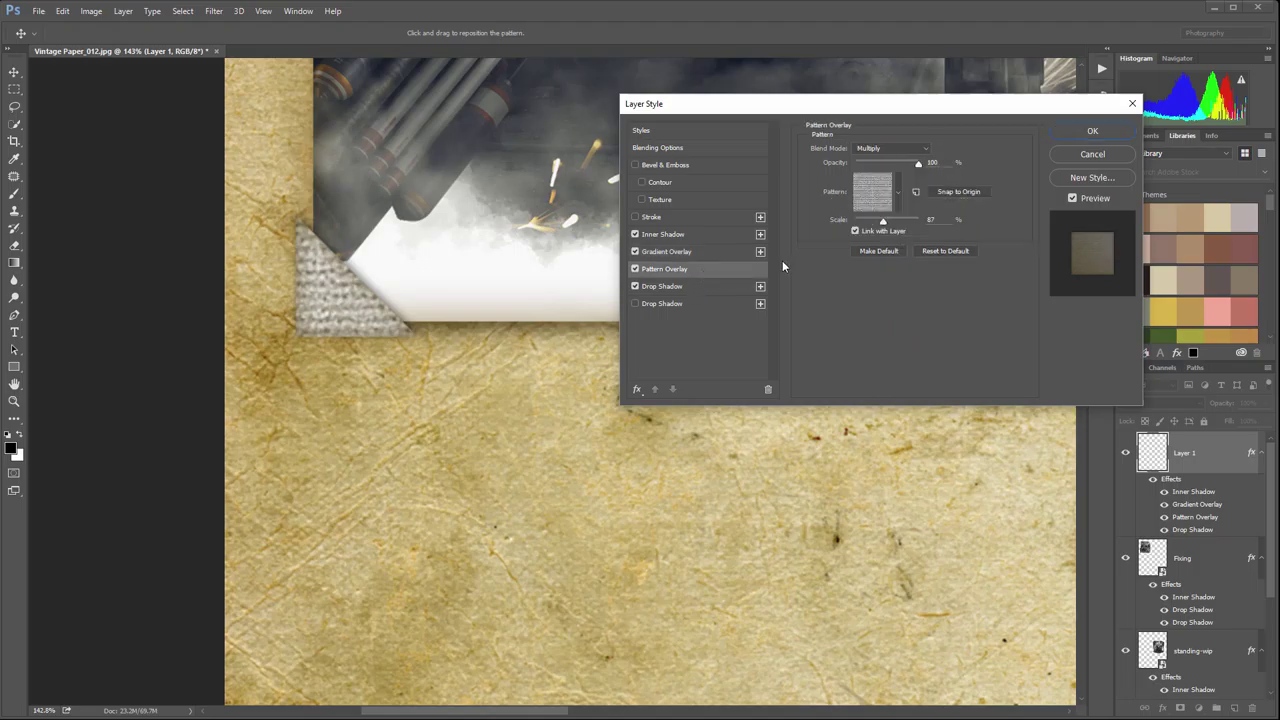
pyautogui.moveTo(910, 162); pyautogui.dragTo(876, 177)
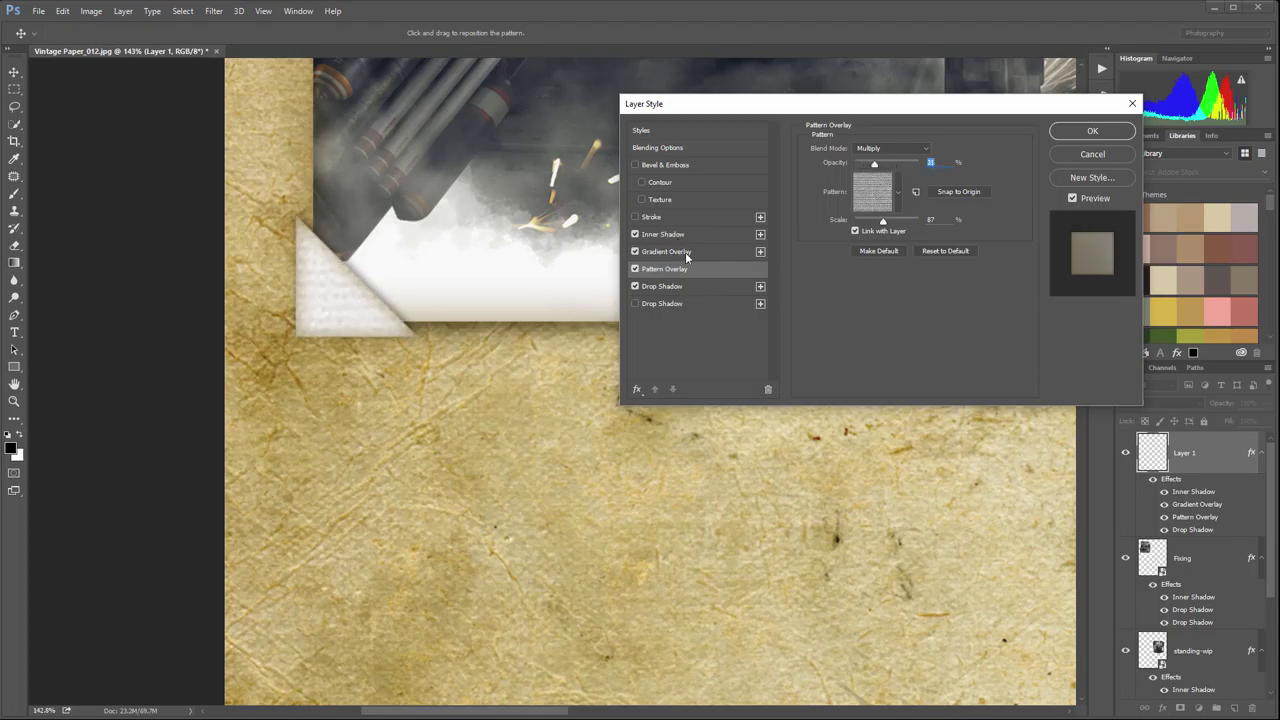
# Step: Set the Gradient Overlay to Multiply at 100%, lower the pattern to about 23%, and apply
pyautogui.click(686, 254)
pyautogui.click(917, 150)
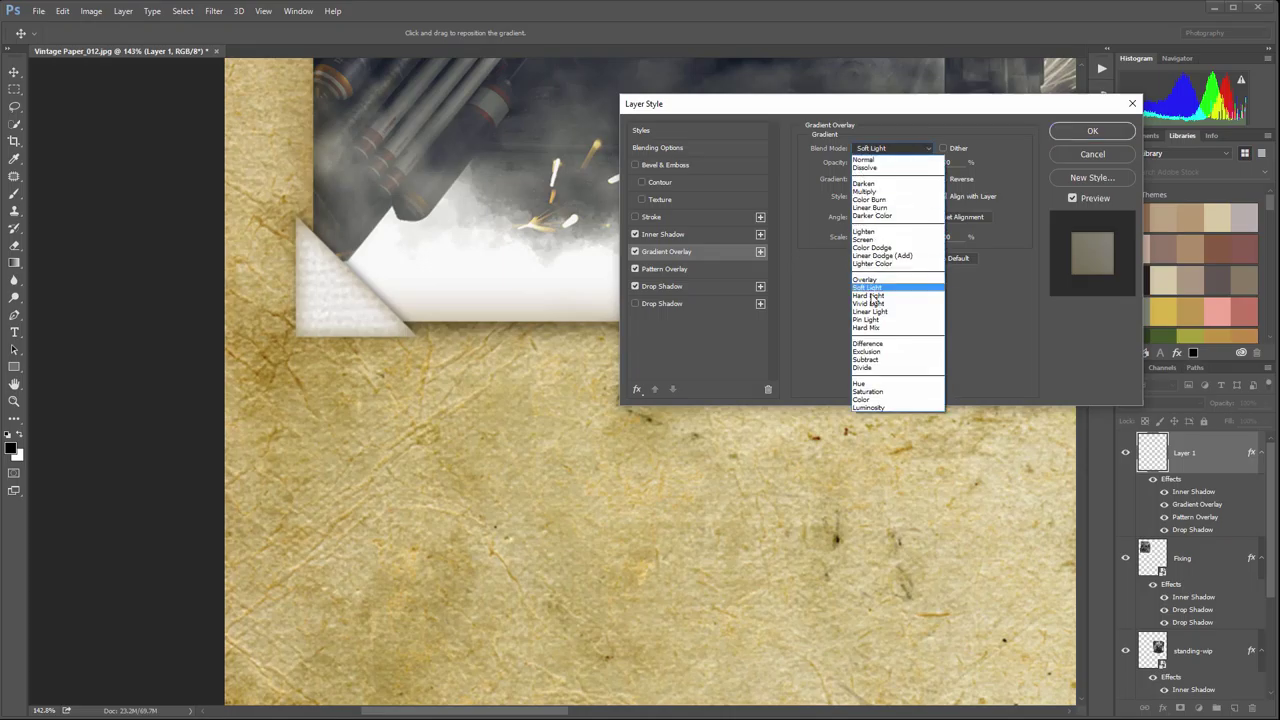
pyautogui.click(898, 240)
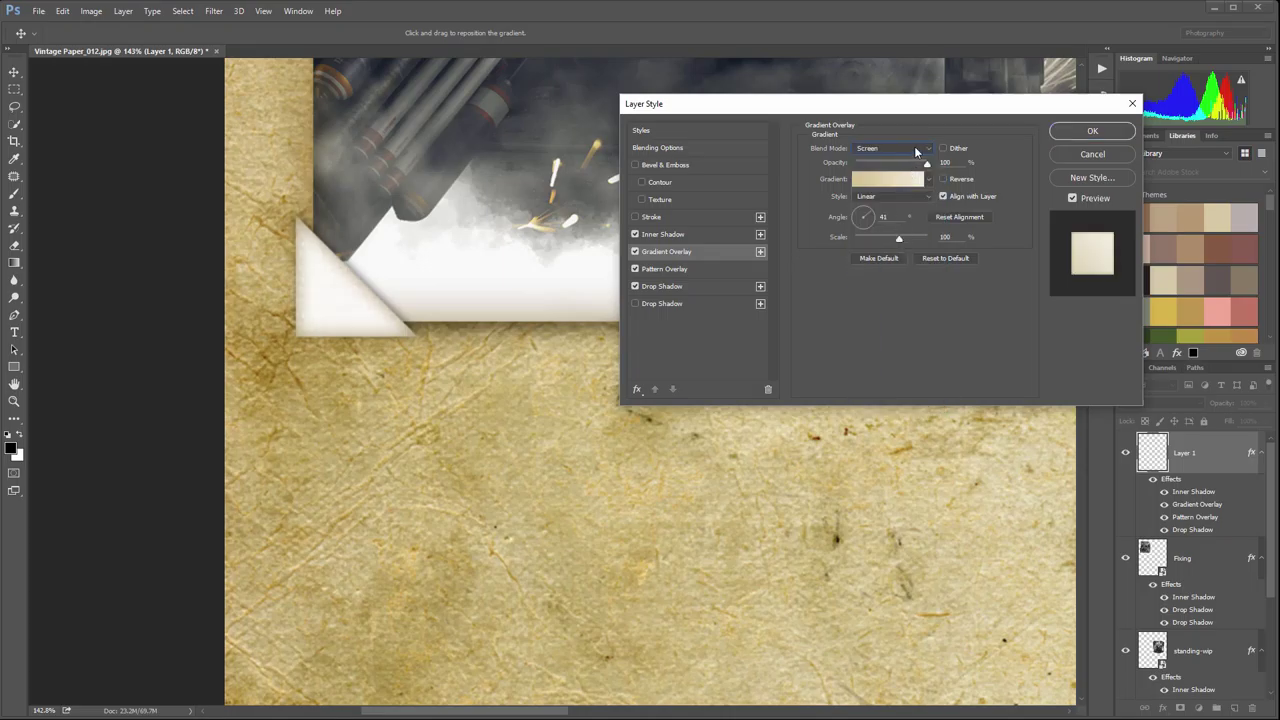
pyautogui.click(921, 151)
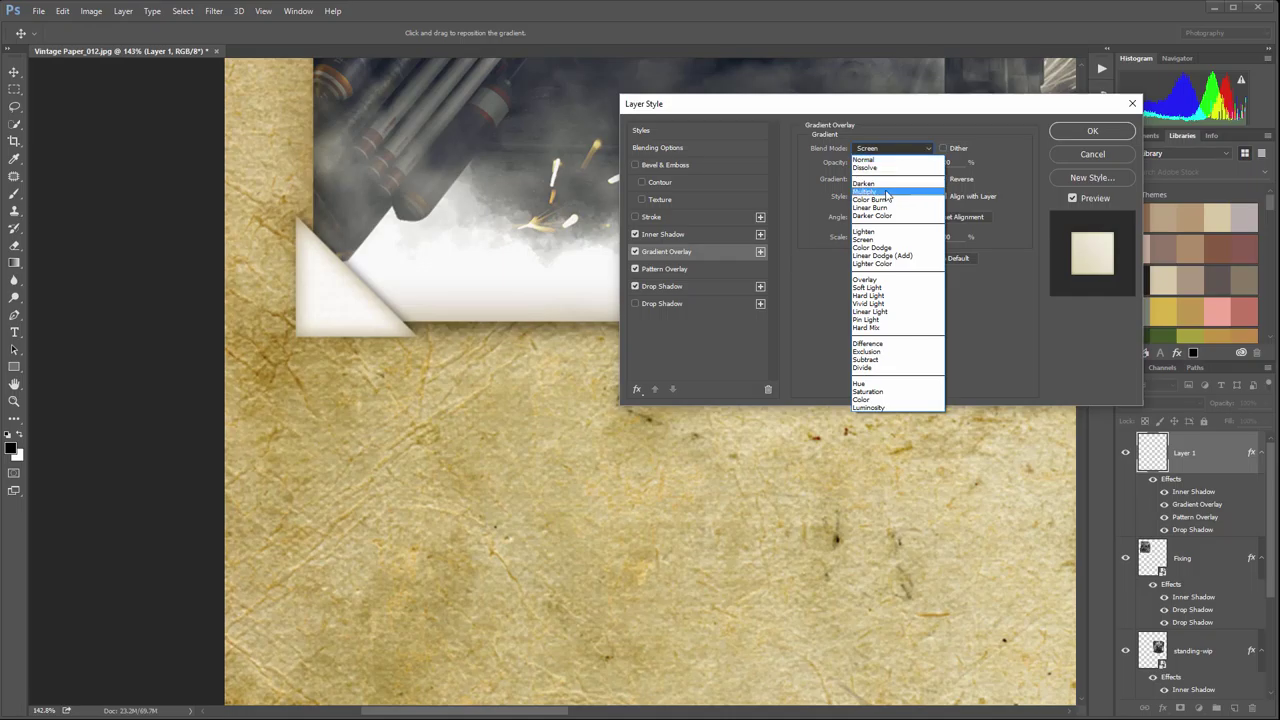
pyautogui.click(886, 191)
pyautogui.moveTo(925, 164)
pyautogui.mouseDown()
pyautogui.moveTo(878, 164)
pyautogui.moveTo(950, 173)
pyautogui.moveTo(932, 176)
pyautogui.mouseUp()
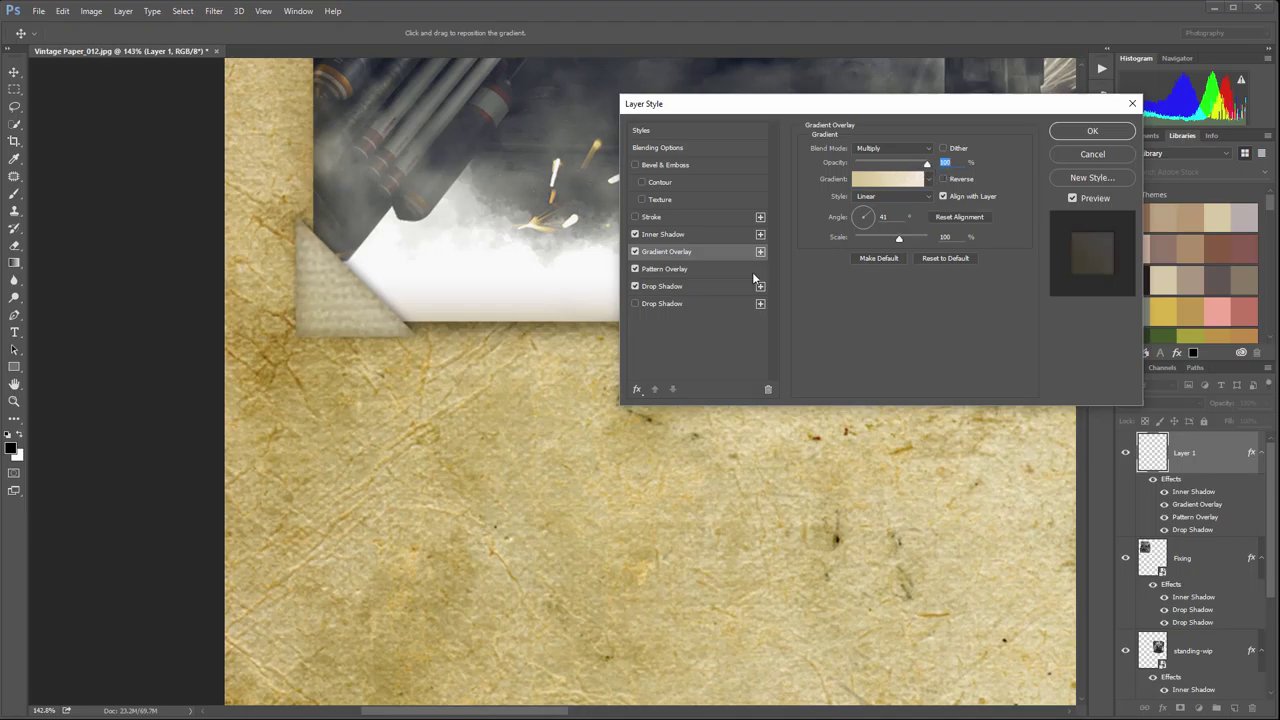
pyautogui.click(700, 268)
pyautogui.moveTo(876, 164)
pyautogui.mouseDown()
pyautogui.moveTo(916, 165)
pyautogui.moveTo(836, 160)
pyautogui.moveTo(884, 163)
pyautogui.moveTo(870, 162)
pyautogui.mouseUp()
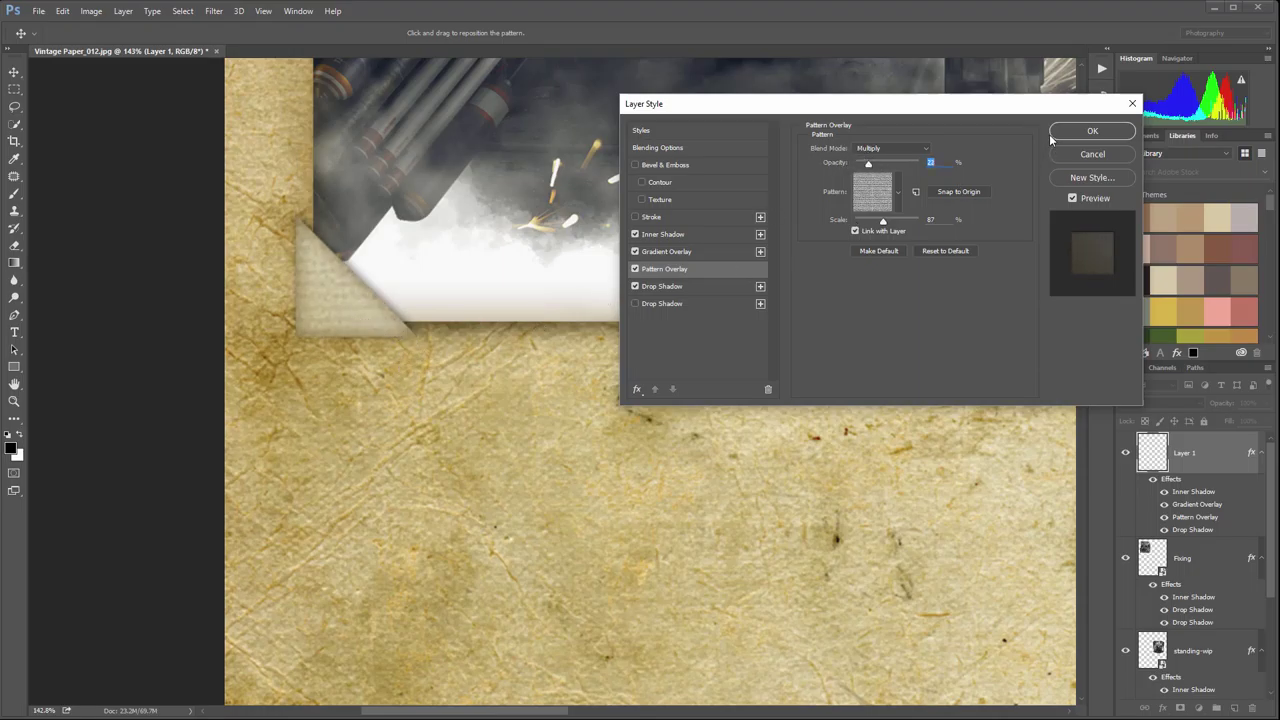
pyautogui.click(1092, 131)
# Step: Duplicate the corner piece and move the copy toward the photo's bottom-right corner
pyautogui.scroll(-5, 414, 339)
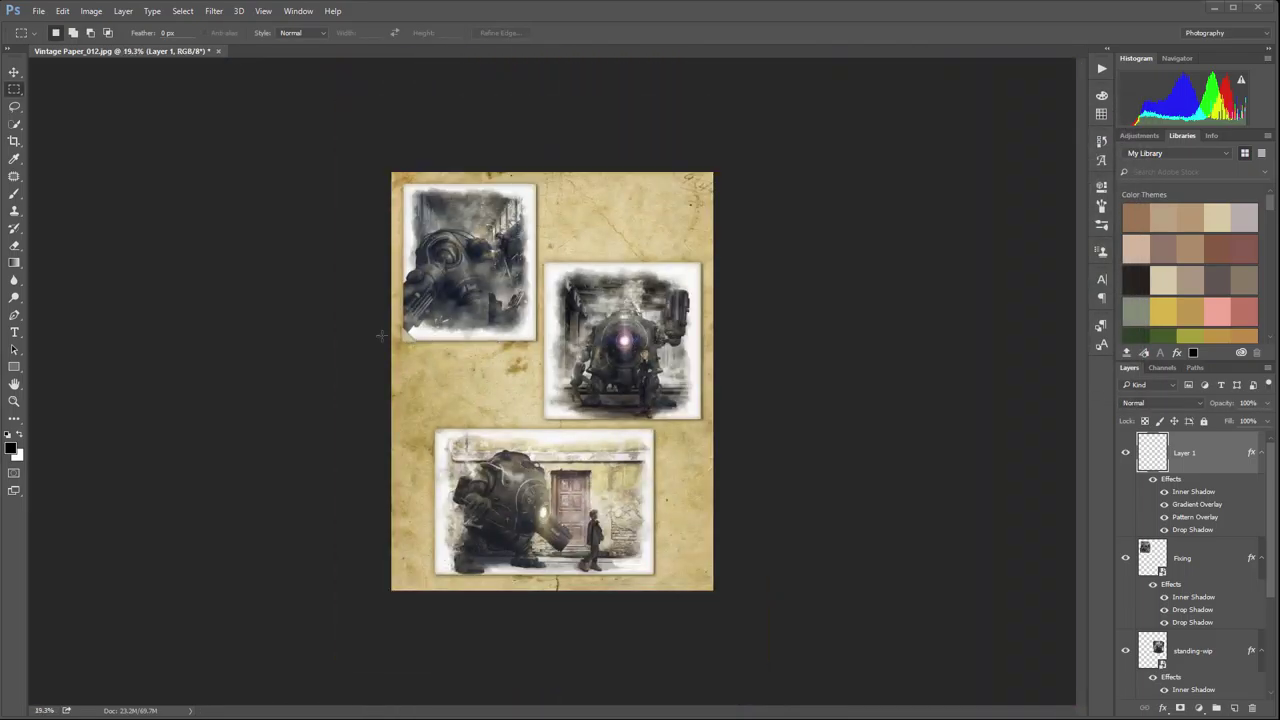
pyautogui.scroll(2, 384, 340)
pyautogui.scroll(1, 384, 340)
pyautogui.scroll(-1, 350, 322)
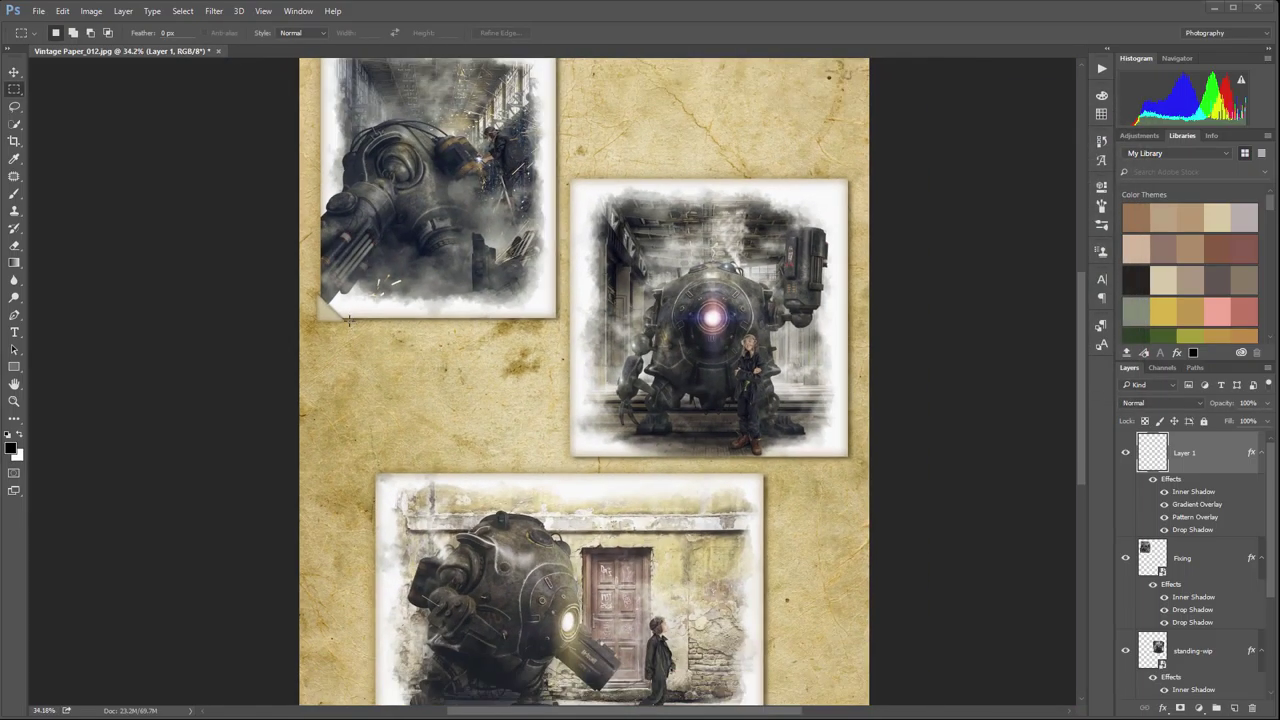
pyautogui.scroll(2, 337, 318)
pyautogui.scroll(-3, 340, 322)
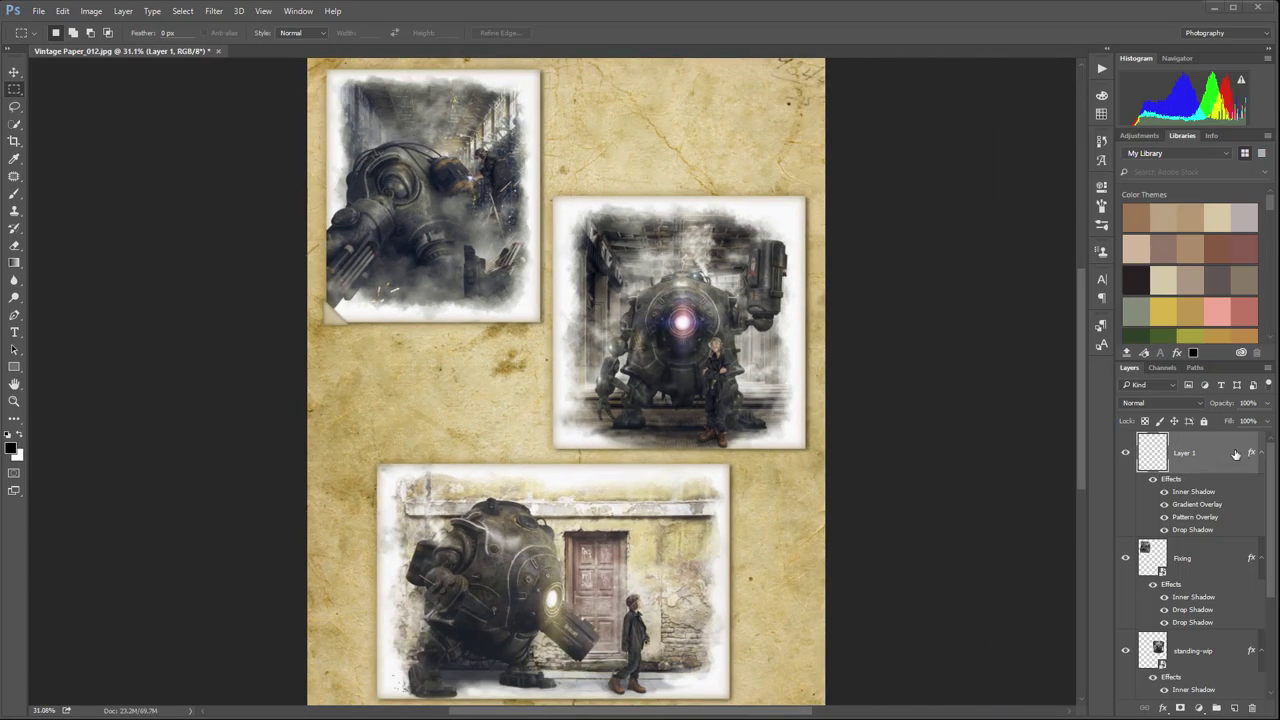
pyautogui.hotkey('ctrl', 'j')
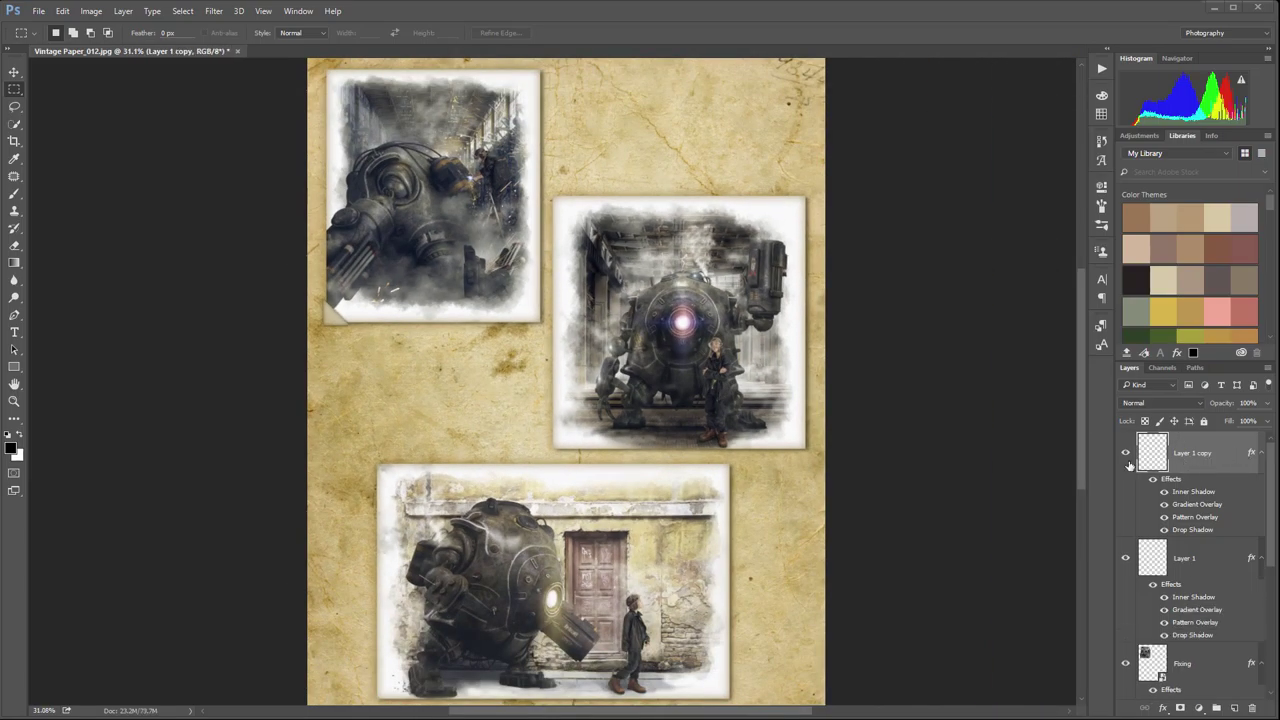
pyautogui.click(14, 72)
pyautogui.moveTo(470, 285); pyautogui.dragTo(540, 324)
# Step: Rotate the copied corner 90° so it fits the photo's bottom-right corner
pyautogui.hotkey('ctrl', 't')
pyautogui.press('Return')
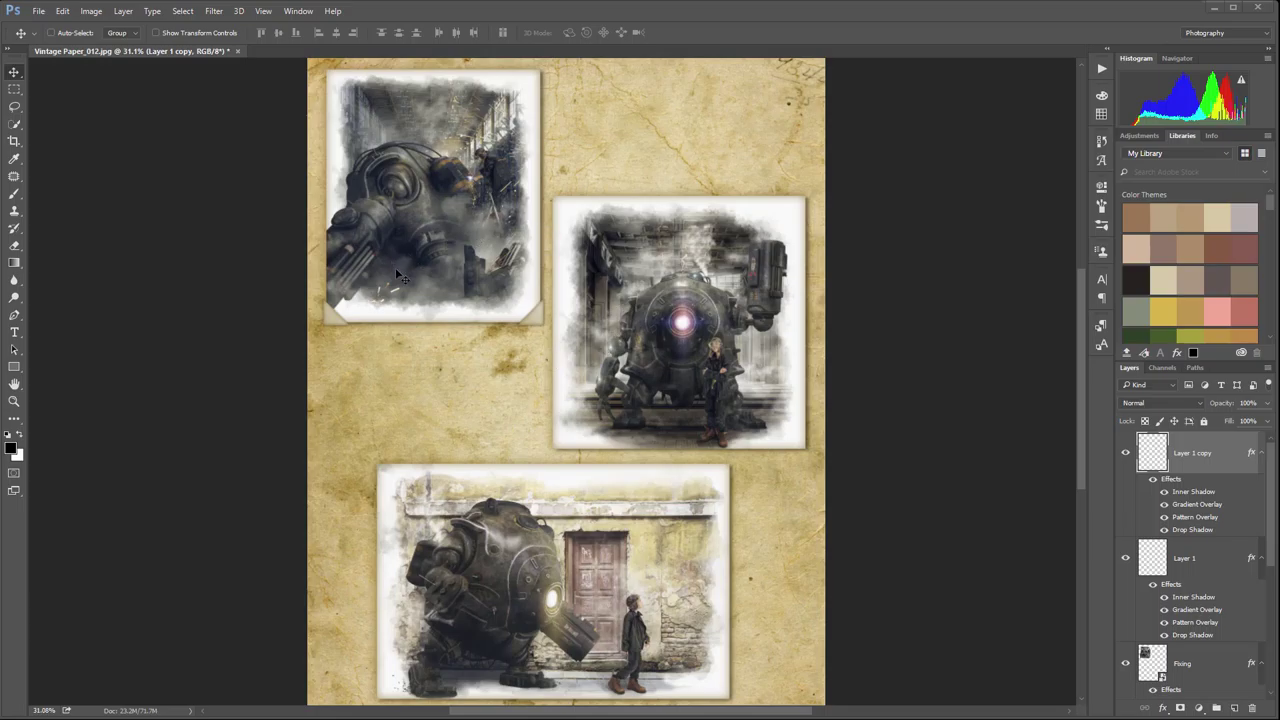
pyautogui.scroll(-3, 402, 276)
pyautogui.scroll(3, 500, 380)
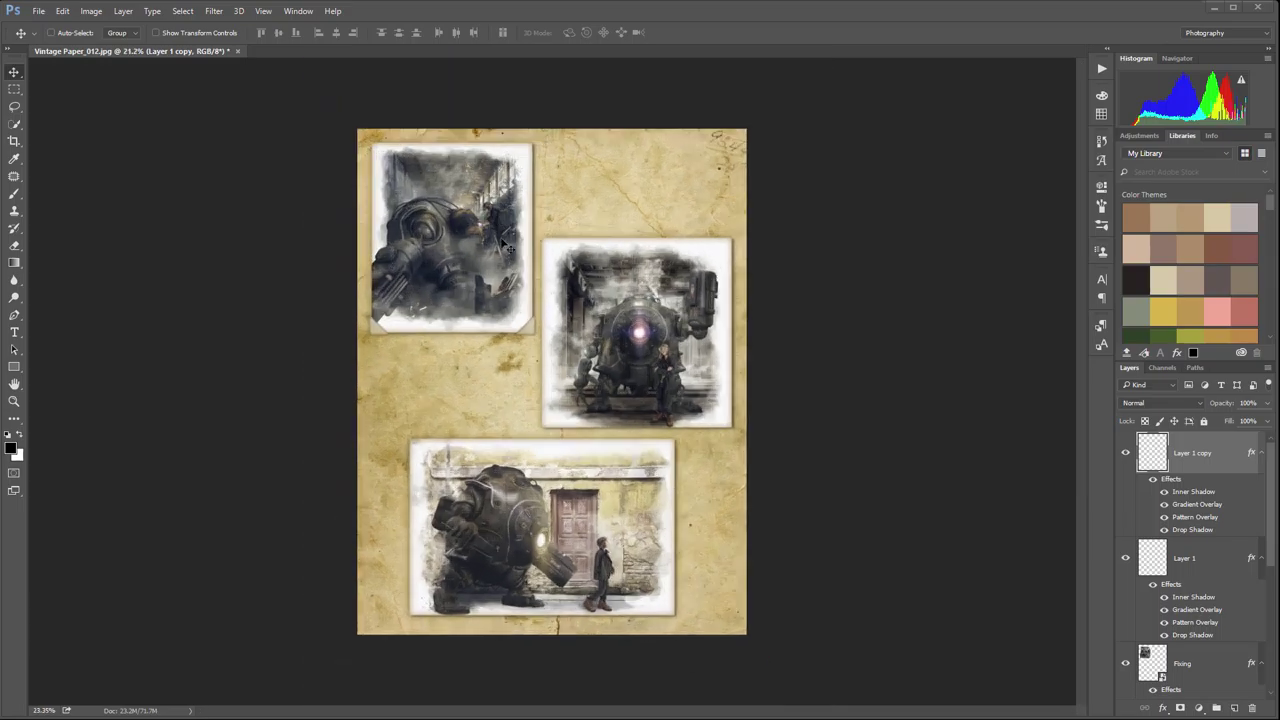
# Step: Duplicate both bottom corner pieces and rotate the pair 180°
pyautogui.scroll(1, 520, 335)
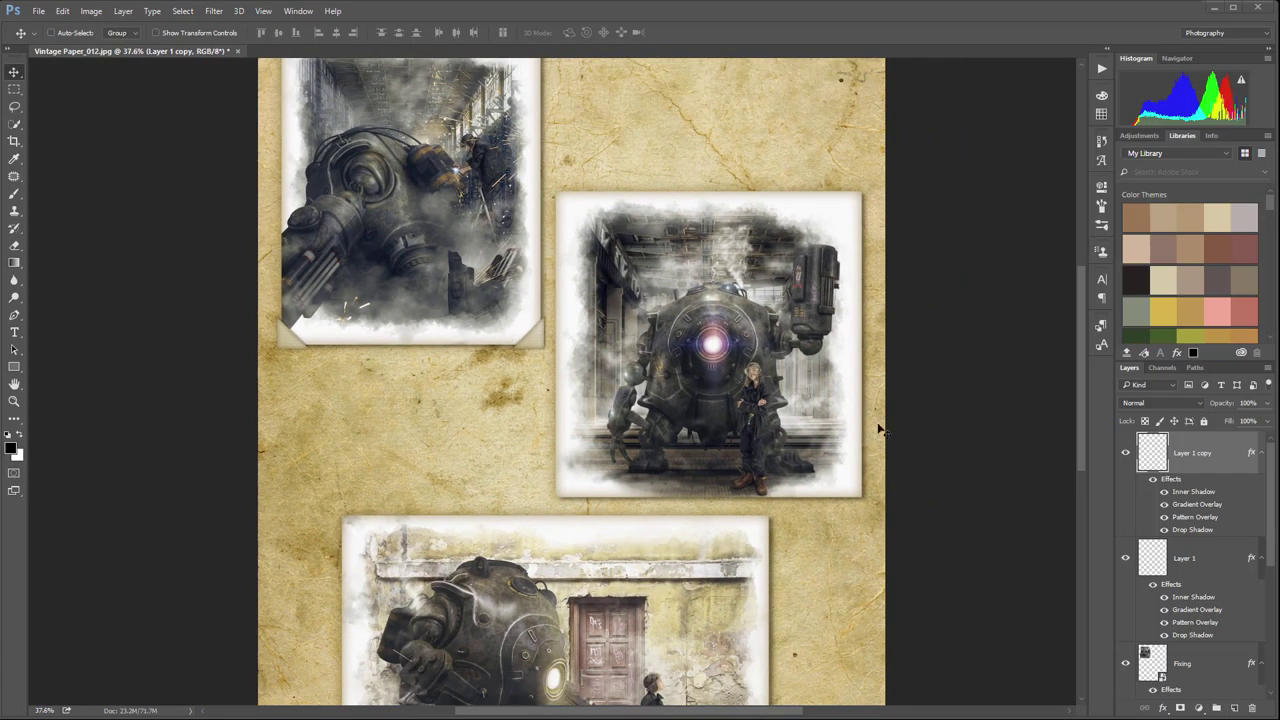
pyautogui.keyDown('ctrl'); pyautogui.click(1203, 551); pyautogui.keyUp('ctrl')
pyautogui.hotkey('ctrl', 'j')
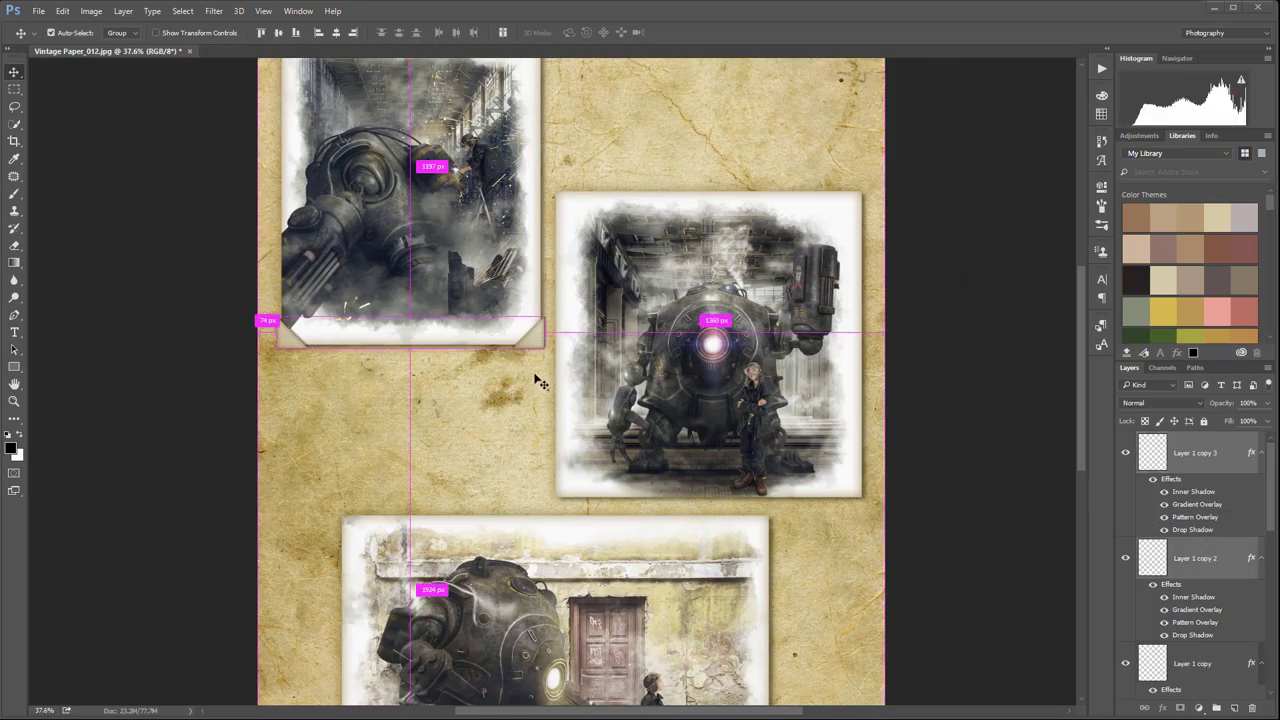
pyautogui.hotkey('ctrl', 't')
pyautogui.moveTo(570, 352); pyautogui.dragTo(248, 312)
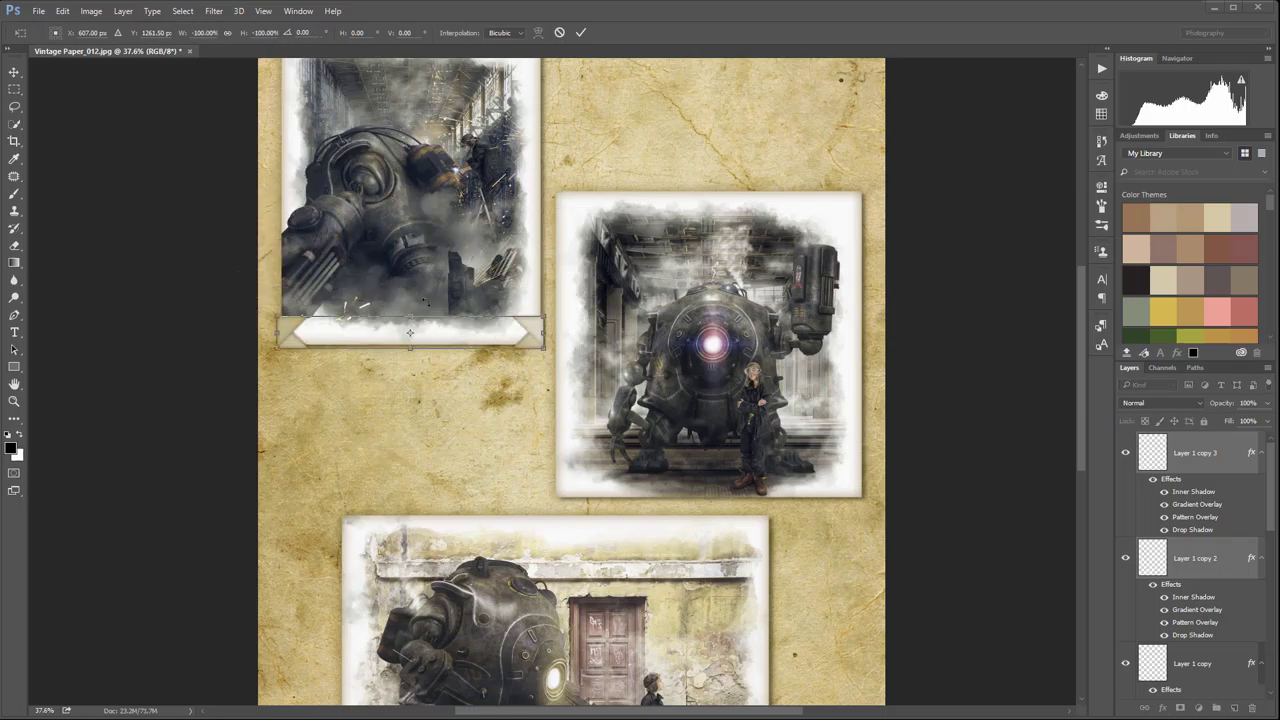
pyautogui.press('Return')
# Step: Move the flipped pair onto the photo's top corners and place Layer 1 copy 2 above copy 3
pyautogui.scroll(-2, 455, 283)
pyautogui.moveTo(434, 237); pyautogui.dragTo(460, 92)
pyautogui.scroll(2, 460, 92)
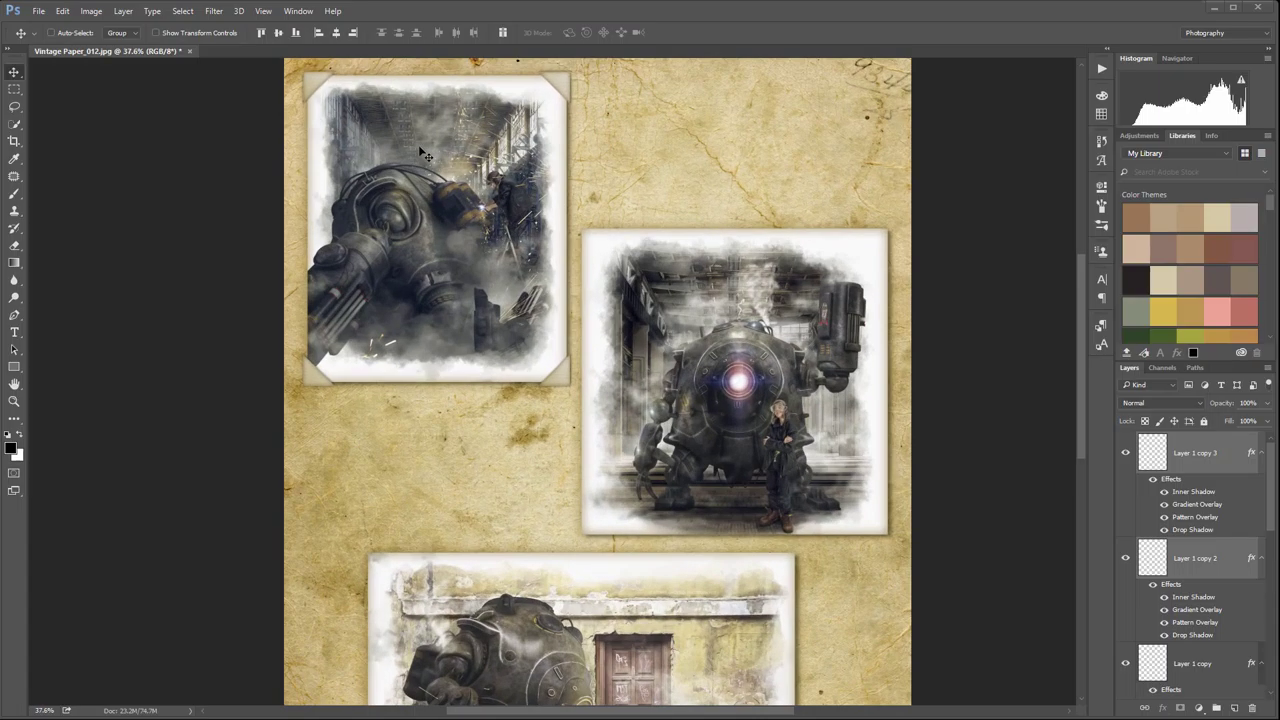
pyautogui.moveTo(1190, 558); pyautogui.dragTo(1190, 450)
pyautogui.scroll(-1, 1220, 490)
pyautogui.scroll(1, 1205, 520)
pyautogui.scroll(-1, 1200, 532)
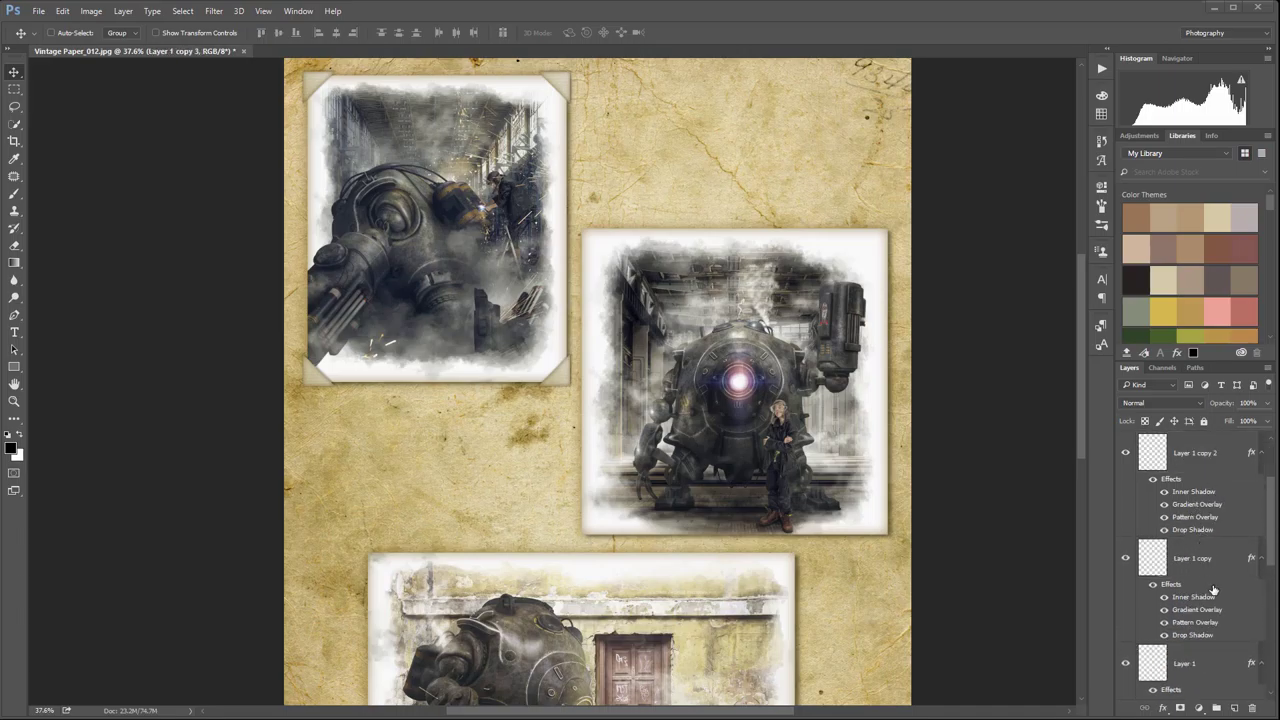
# Step: Group the four corner layers with Ctrl+G and name the group 'Conr'
pyautogui.moveTo(1270, 553); pyautogui.dragTo(1268, 577)
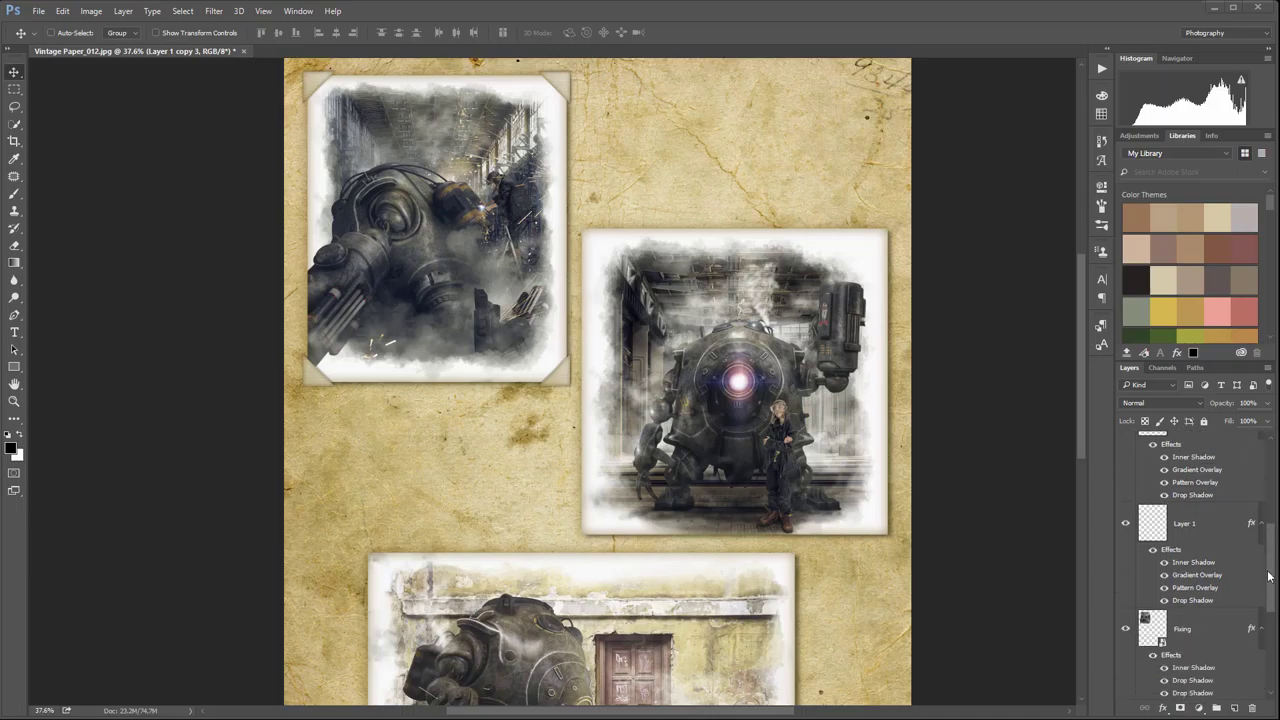
pyautogui.keyDown('ctrl'); pyautogui.click(1202, 531); pyautogui.keyUp('ctrl')
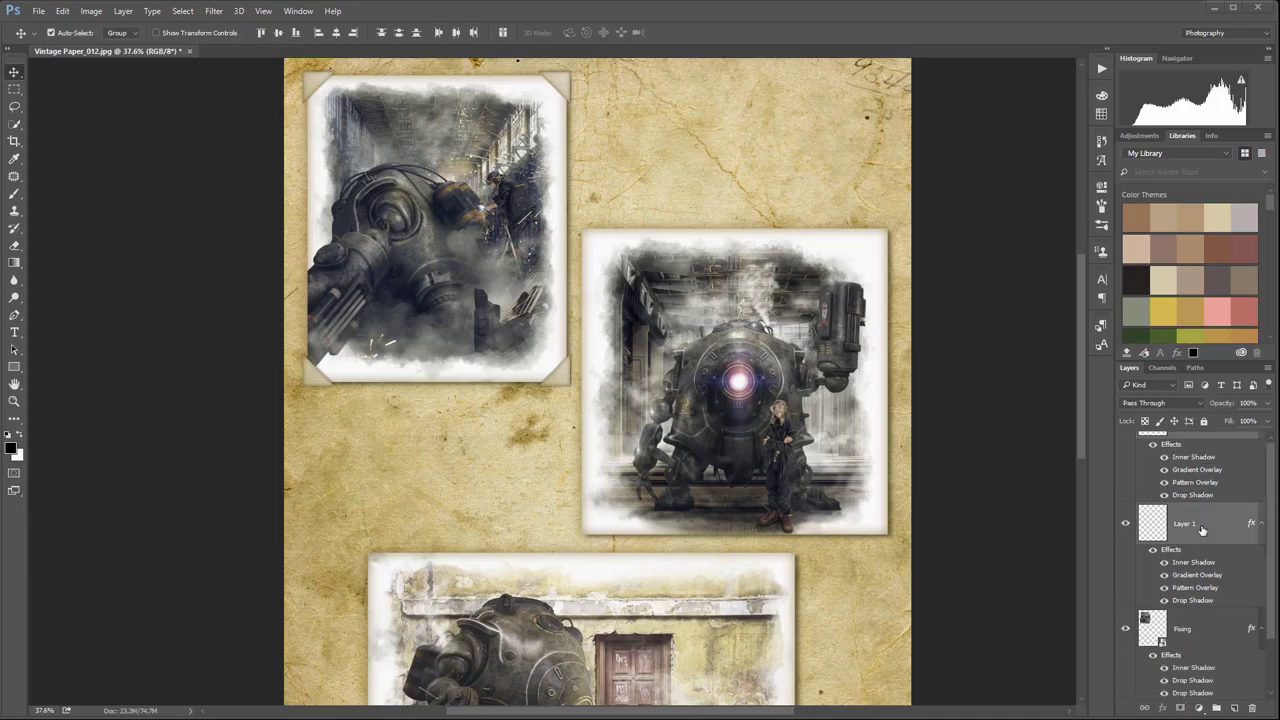
pyautogui.hotkey('ctrl', 'g')
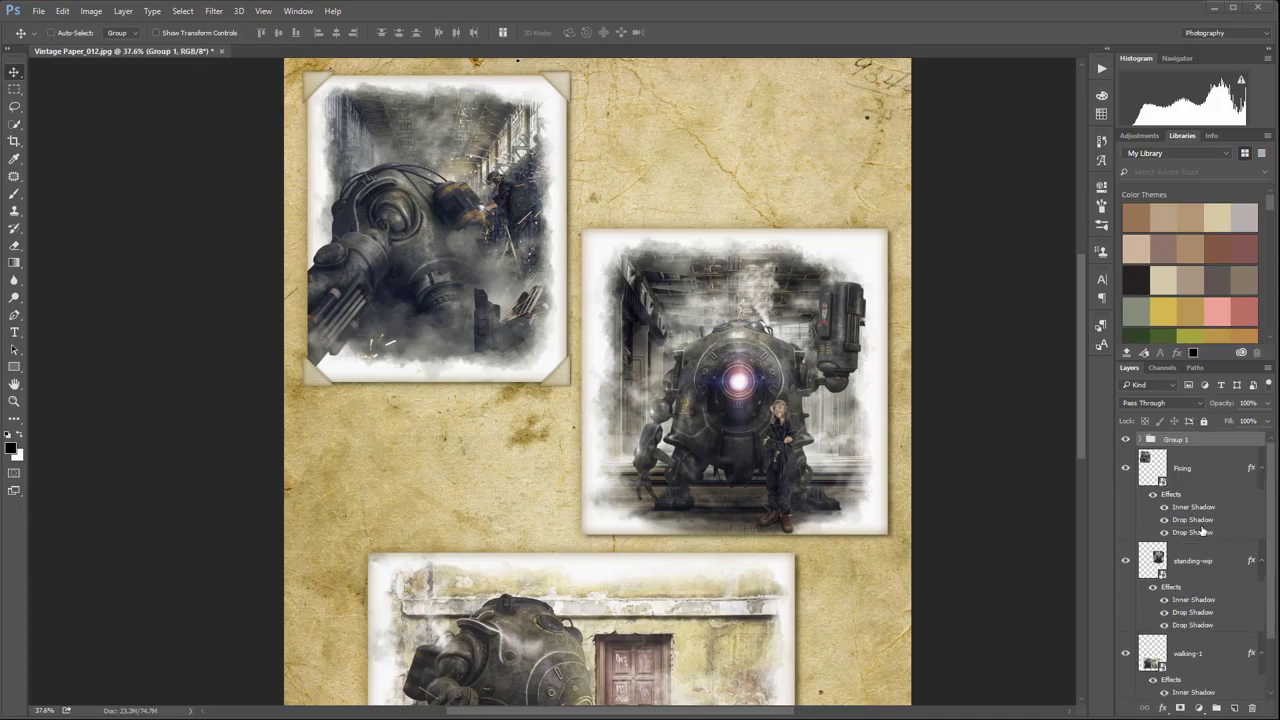
pyautogui.doubleClick(1181, 440)
pyautogui.write('c')
pyautogui.press('Return')
pyautogui.scroll(-3, 265, 168)
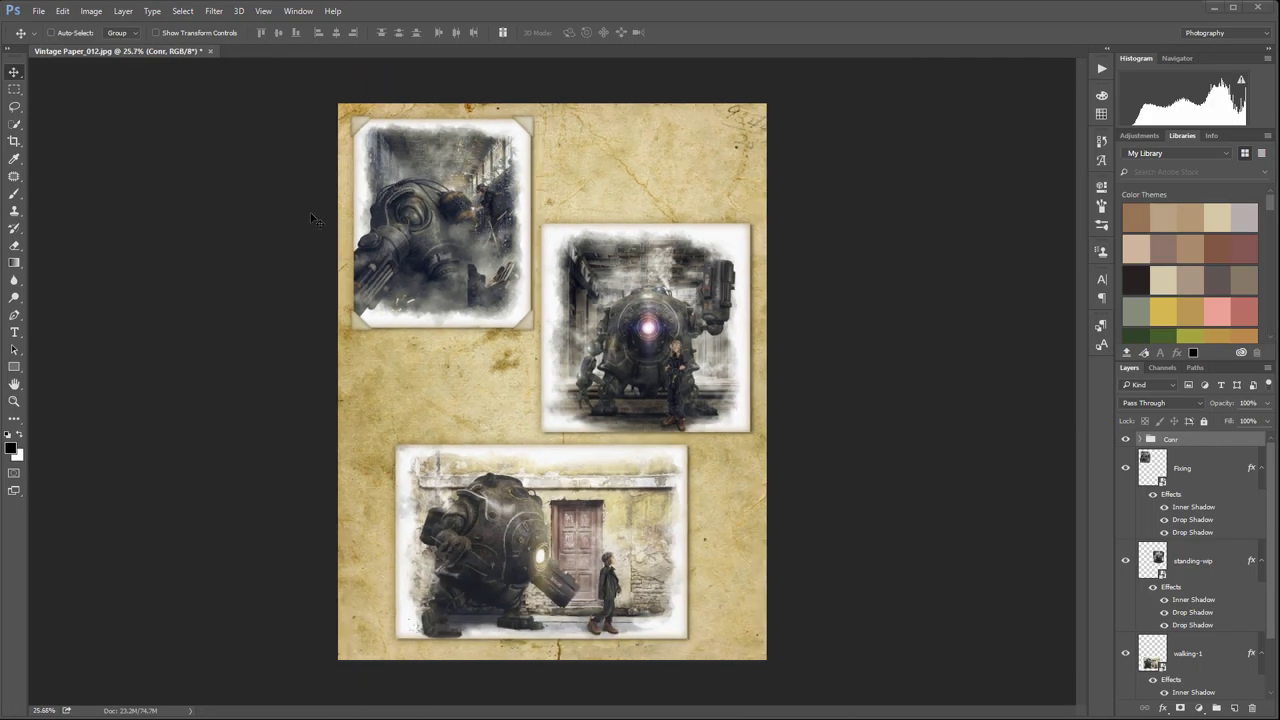
pyautogui.scroll(3, 600, 302)
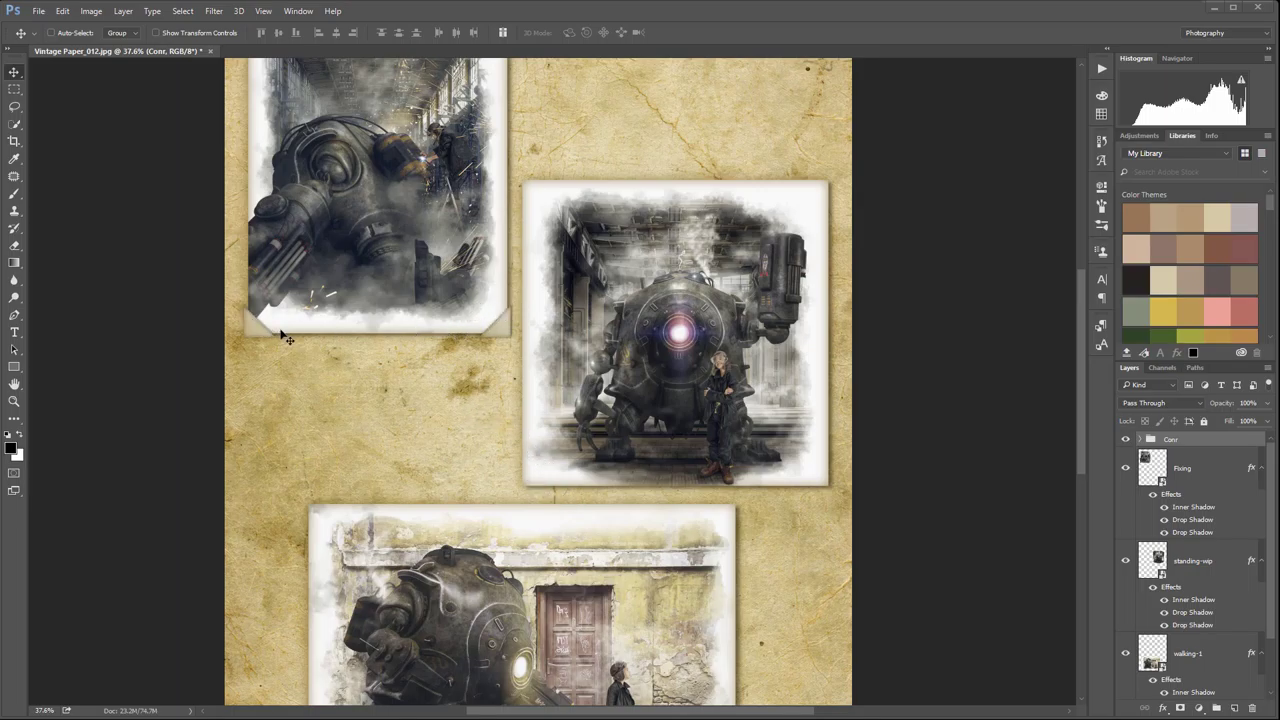
# Step: Set the Conr group's opacity to 88%, then duplicate it as 'Conr copy'
pyautogui.scroll(3, 451, 360)
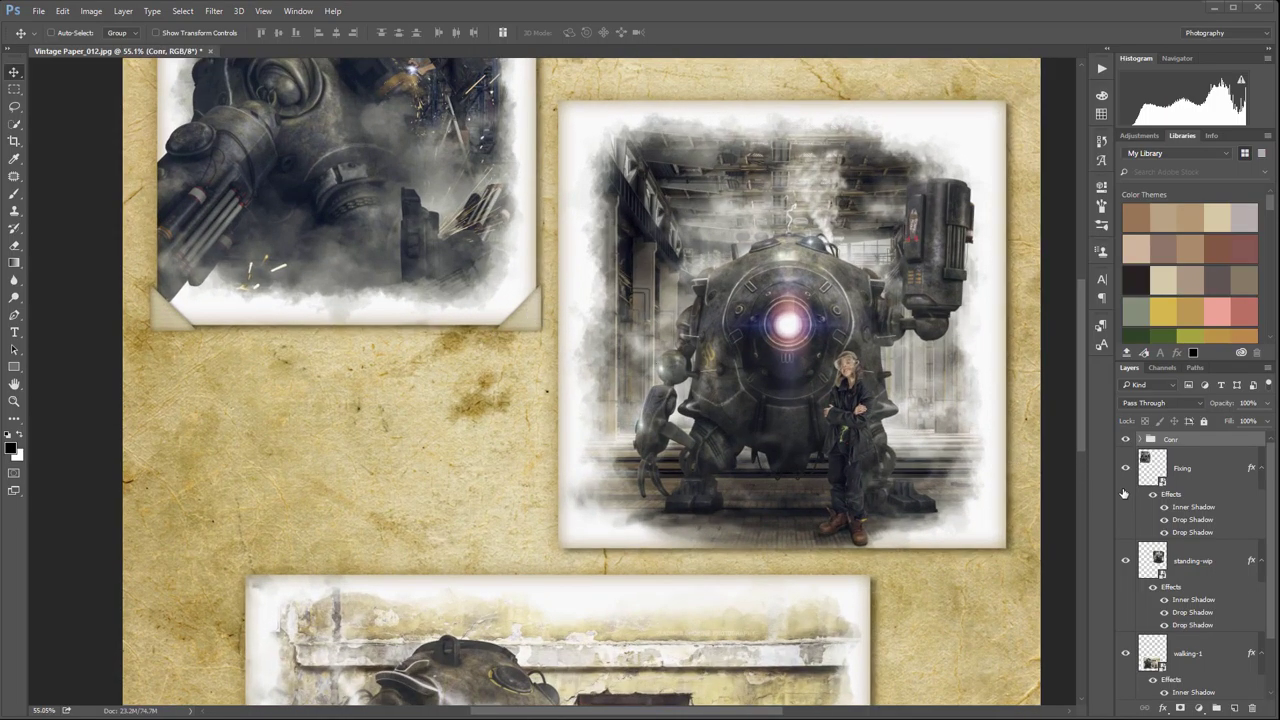
pyautogui.click(1266, 403)
pyautogui.moveTo(1265, 421)
pyautogui.mouseDown()
pyautogui.moveTo(1226, 422)
pyautogui.moveTo(1256, 421)
pyautogui.mouseUp()
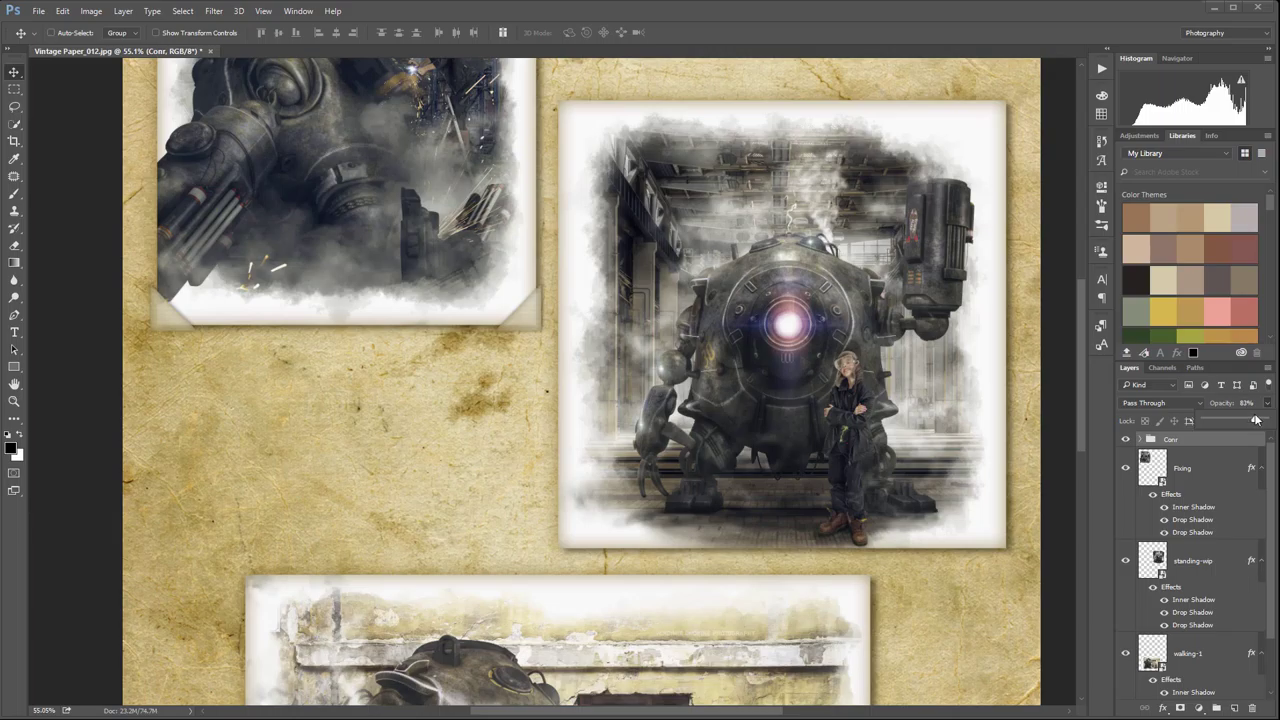
pyautogui.moveTo(1257, 420); pyautogui.dragTo(1260, 420)
pyautogui.scroll(-4, 546, 335)
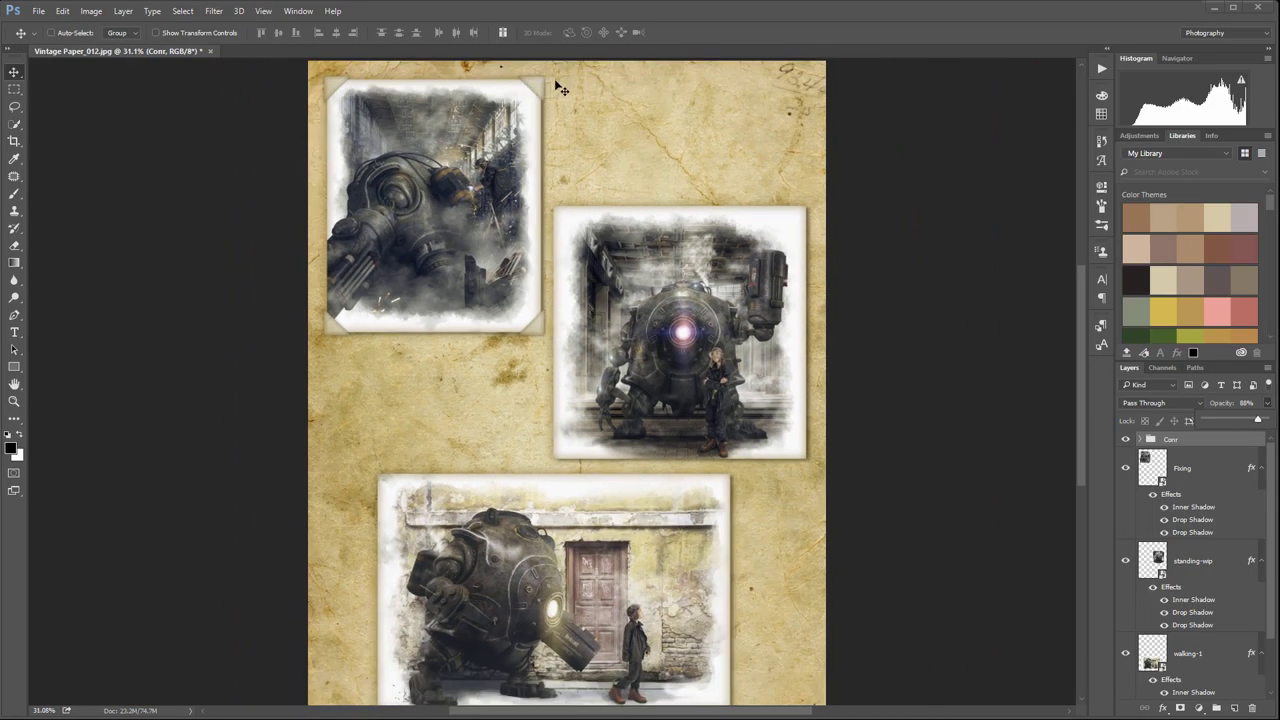
pyautogui.scroll(2, 561, 89)
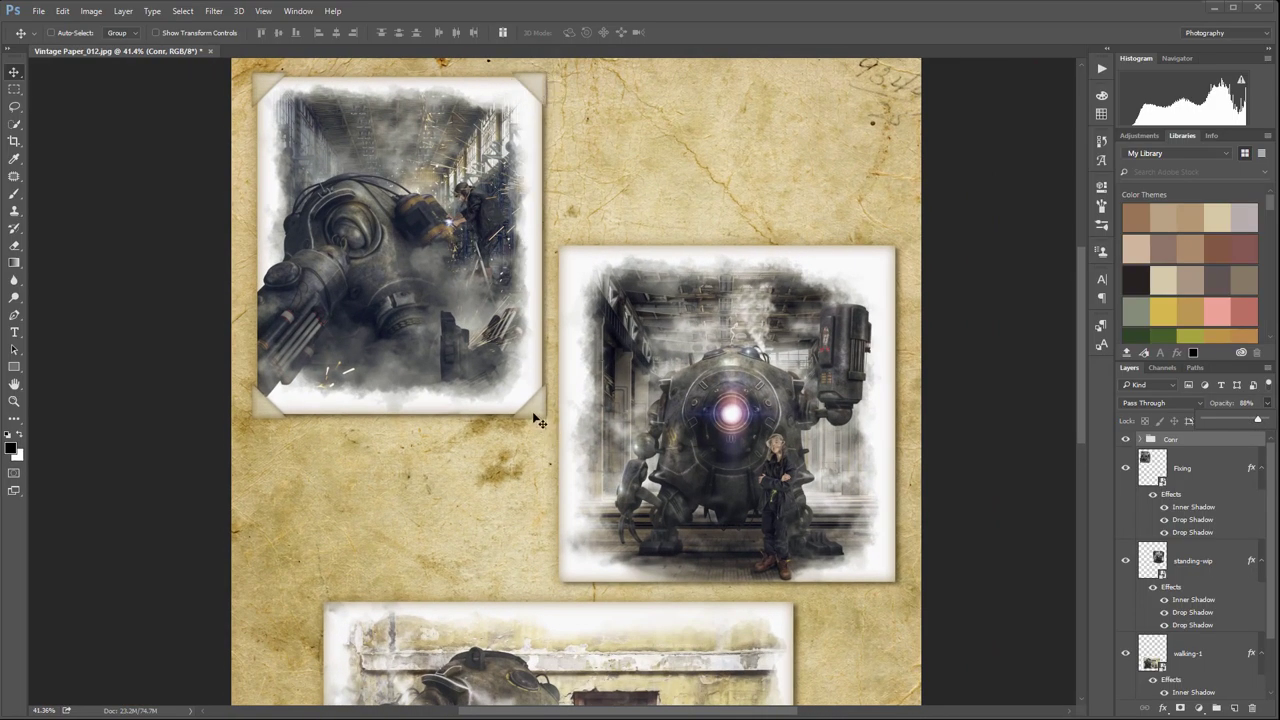
pyautogui.scroll(-2, 485, 355)
pyautogui.scroll(1, 485, 355)
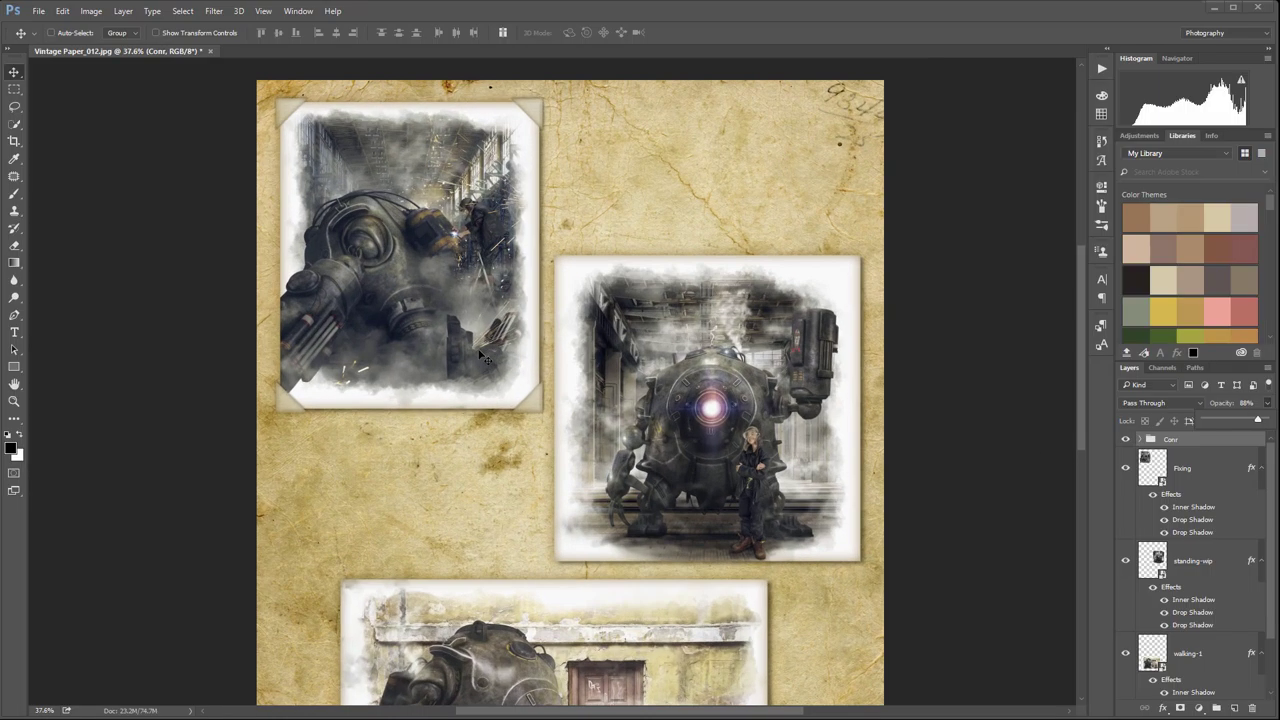
pyautogui.scroll(-1, 485, 358)
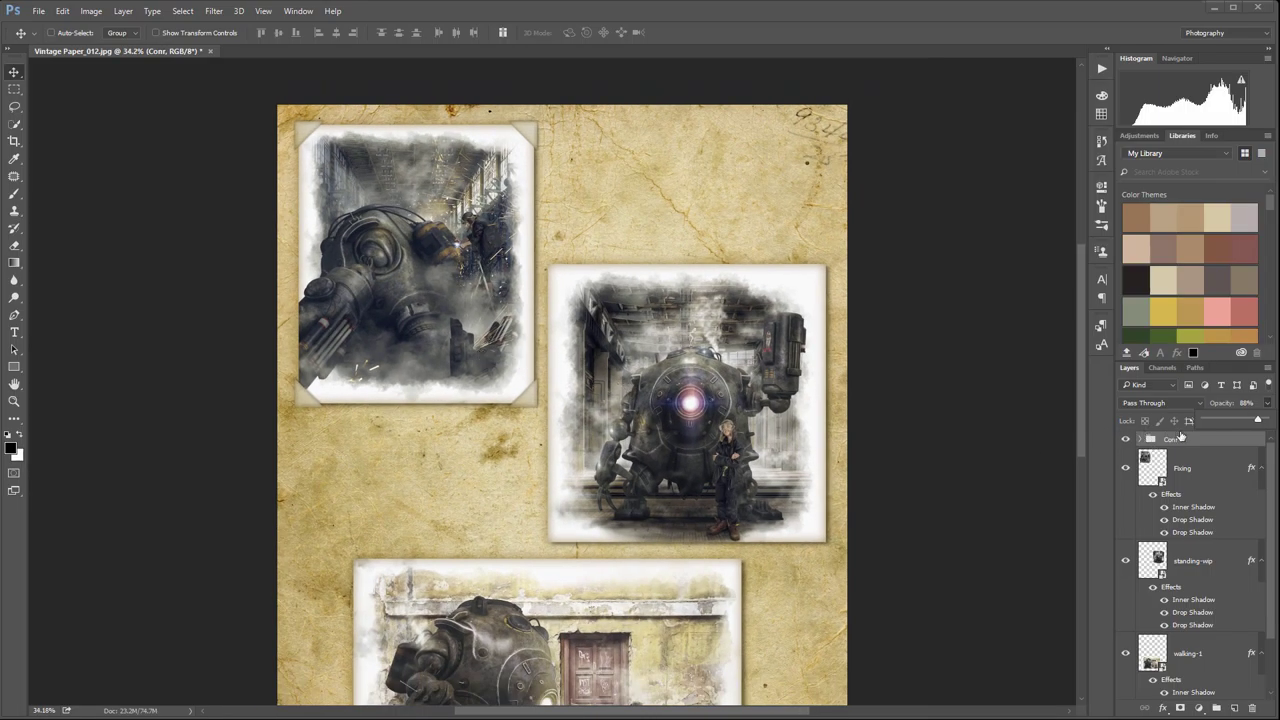
pyautogui.hotkey('ctrl', 'j')
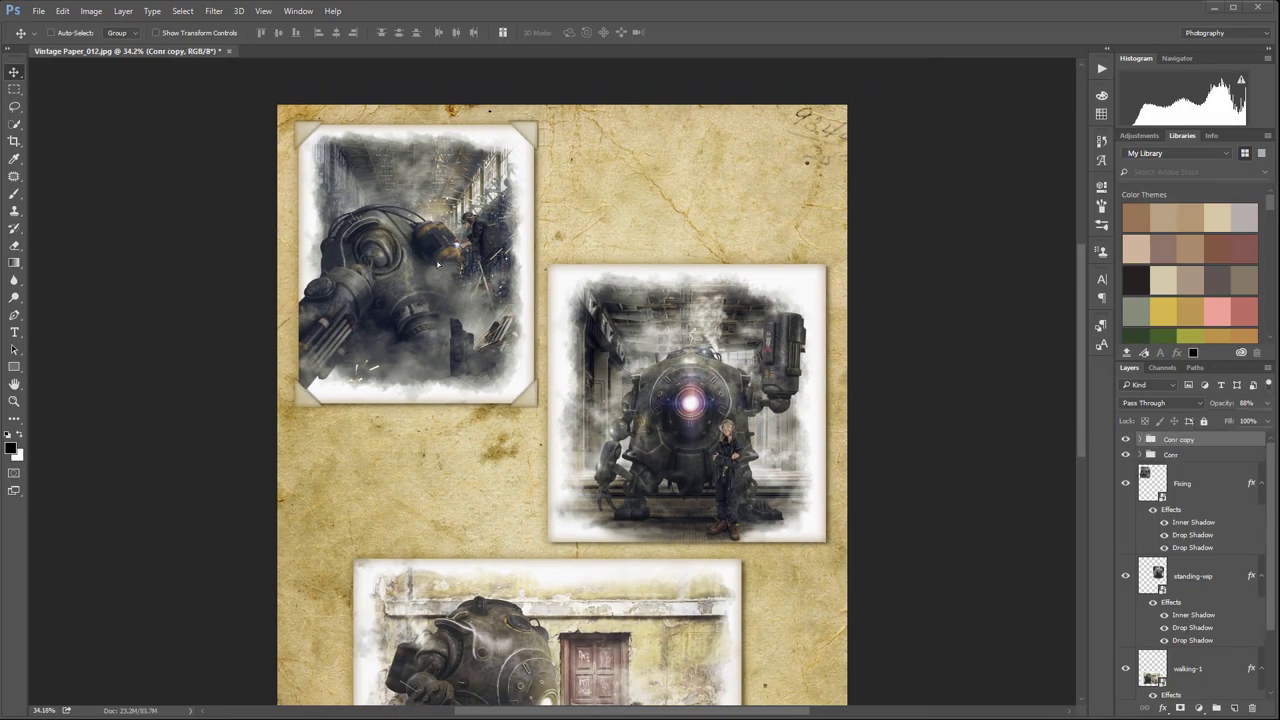
# Step: Move the copied corner group onto the middle photo and fit its top-left corner
pyautogui.moveTo(437, 265); pyautogui.dragTo(680, 377)
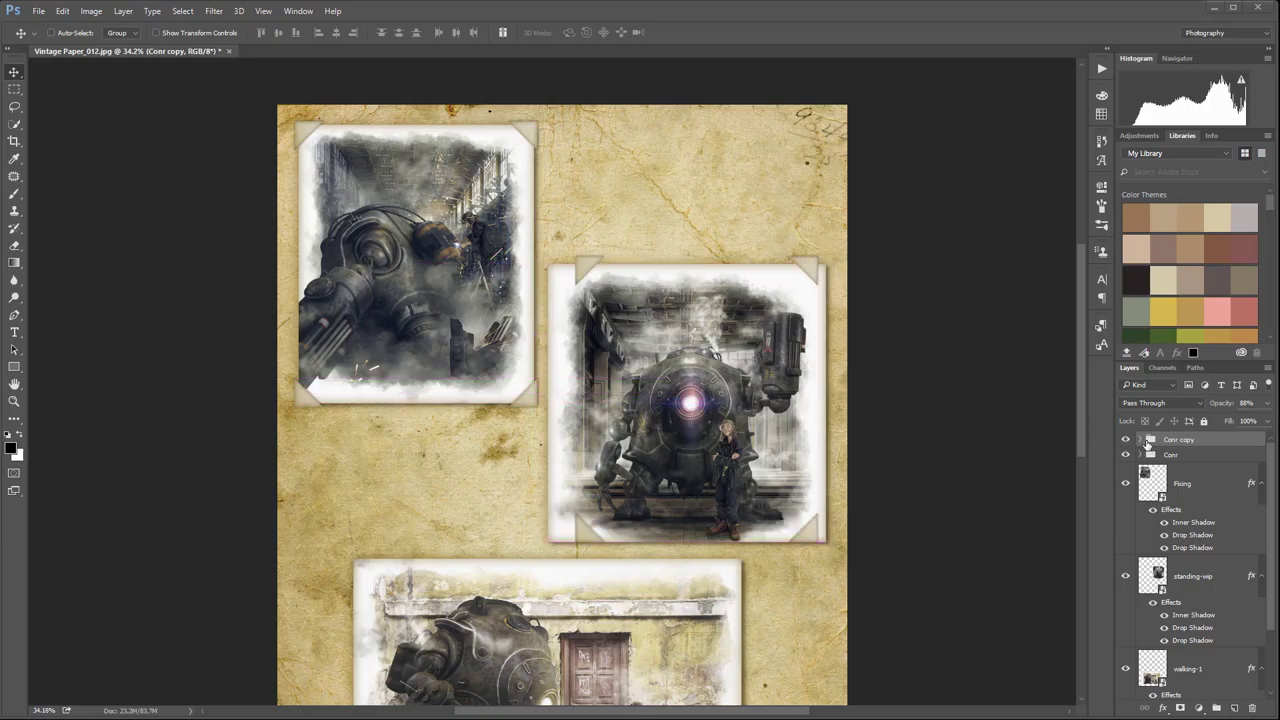
pyautogui.click(1143, 440)
pyautogui.click(1175, 462)
pyautogui.moveTo(666, 303); pyautogui.dragTo(642, 313)
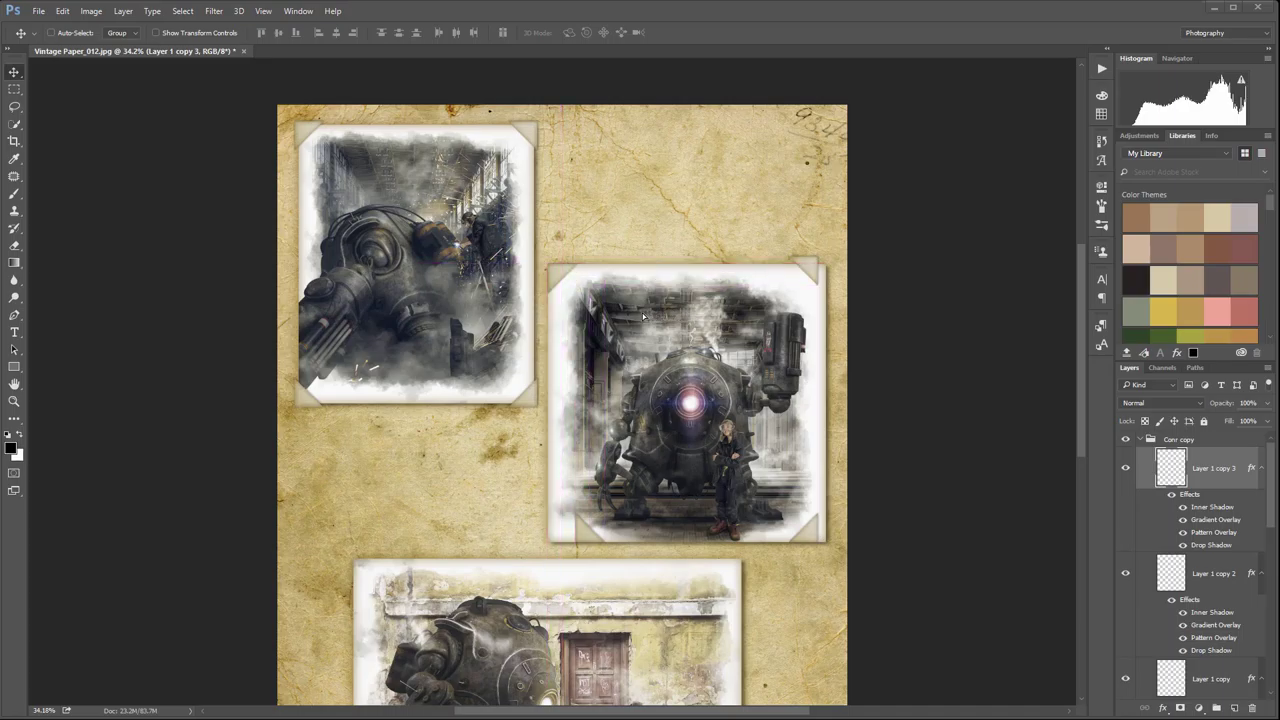
pyautogui.press('Up')
pyautogui.press('Up')
pyautogui.press('Left')
pyautogui.press('Left')
# Step: Fit the Layer 1 copy 2 corner onto the middle photo's top-right corner
pyautogui.click(1175, 573)
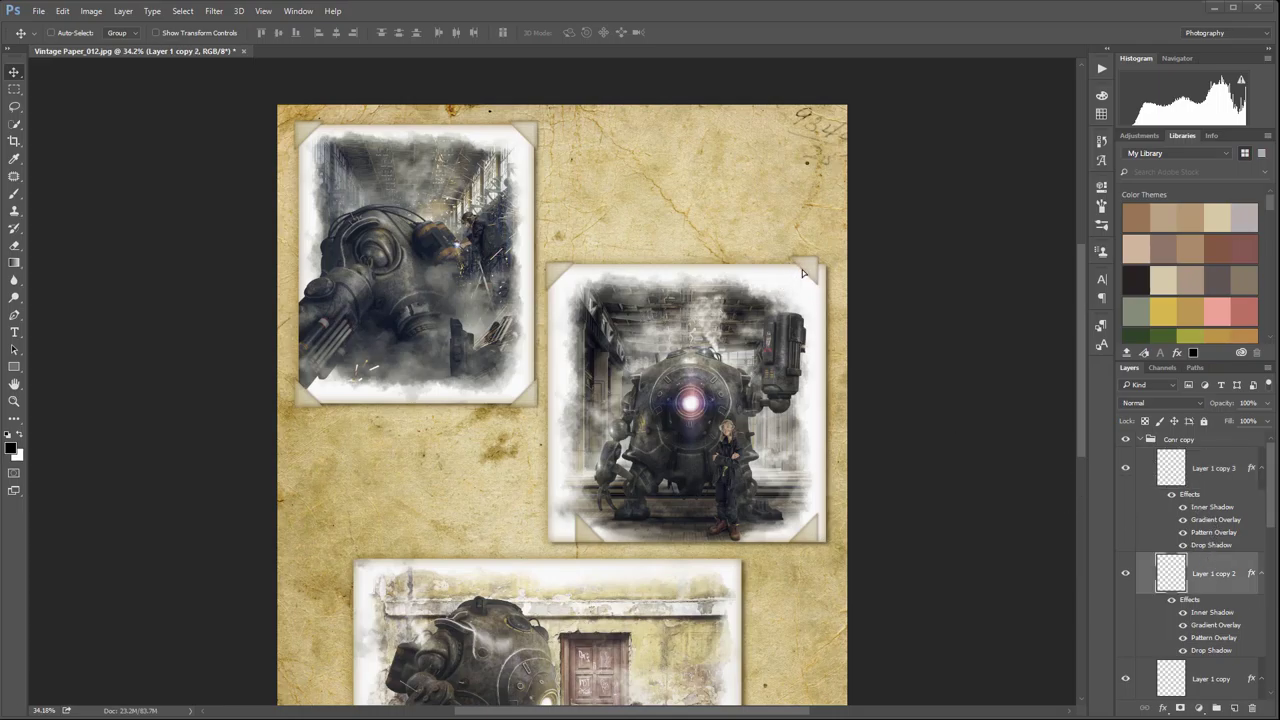
pyautogui.moveTo(803, 272); pyautogui.dragTo(809, 273)
pyautogui.press('Right')
pyautogui.press('h')
pyautogui.moveTo(815, 323); pyautogui.dragTo(800, 362)
pyautogui.scroll(-3, 1222, 562)
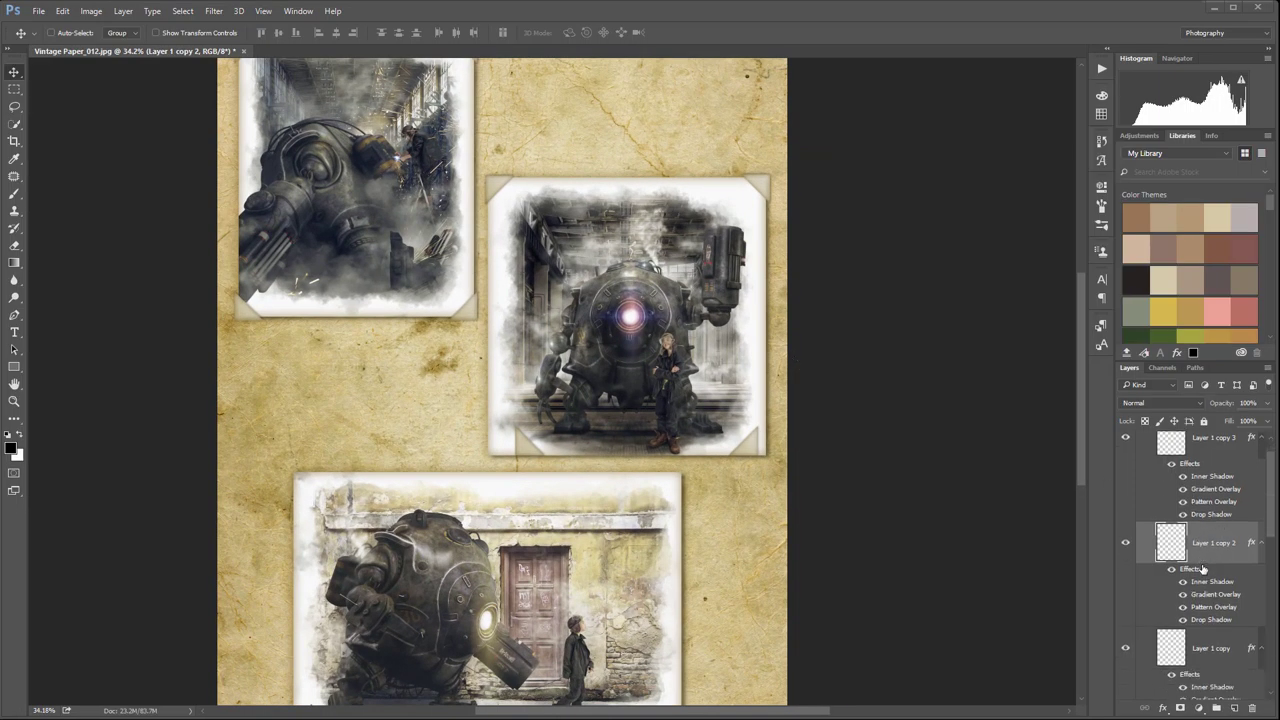
# Step: Fit the remaining two corners onto the middle photo's bottom-right and bottom-left corners
pyautogui.click(1197, 558)
pyautogui.moveTo(708, 451); pyautogui.dragTo(752, 460)
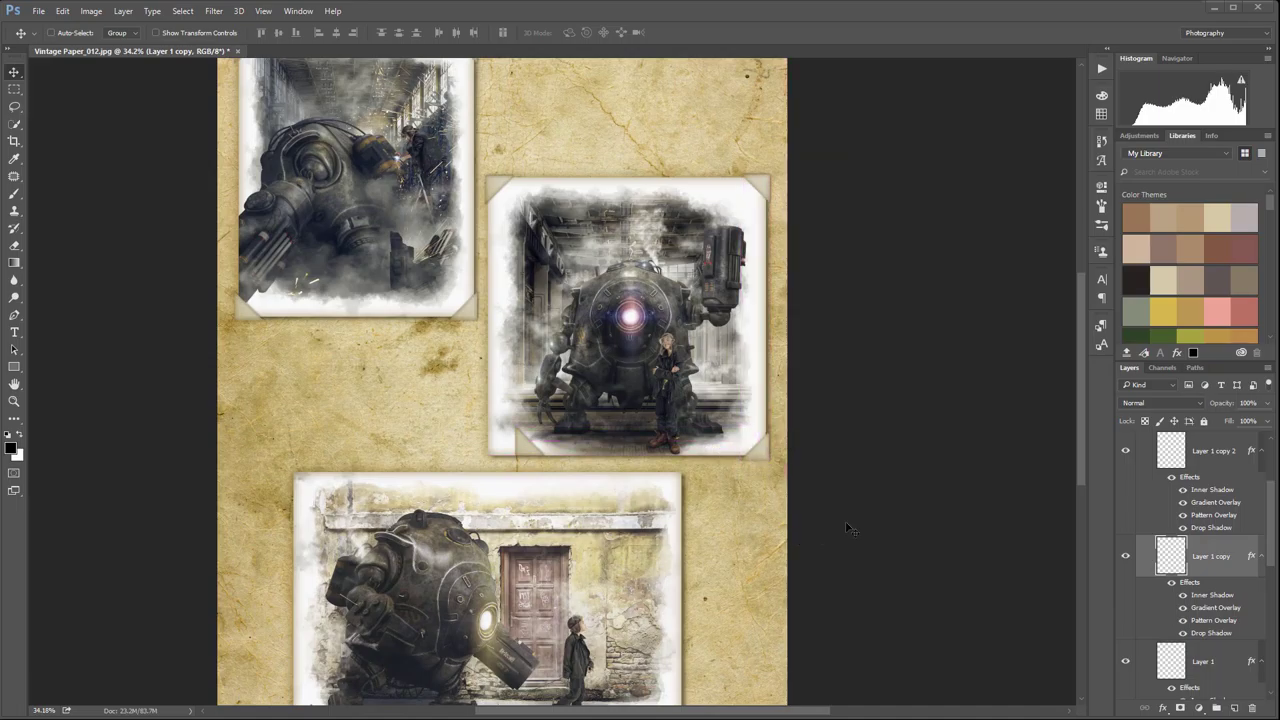
pyautogui.scroll(-1, 1165, 624)
pyautogui.click(1165, 624)
pyautogui.moveTo(514, 450); pyautogui.dragTo(494, 451)
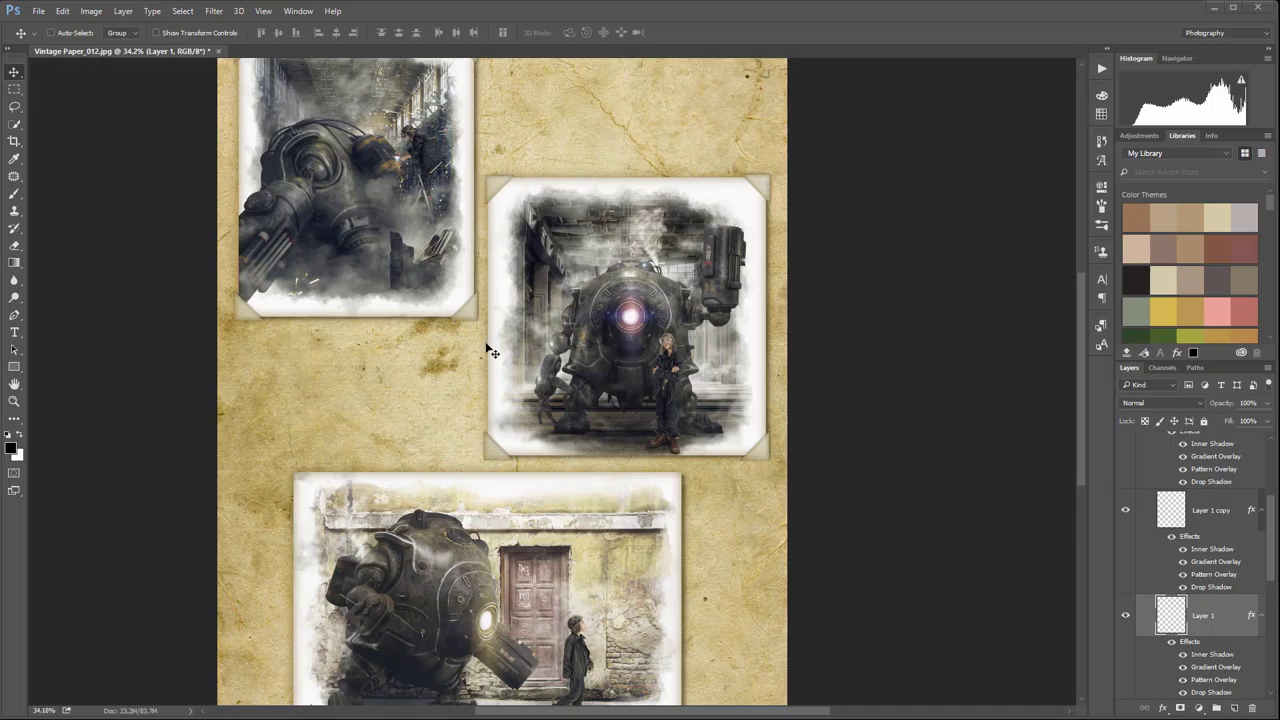
pyautogui.scroll(2, 1190, 548)
pyautogui.scroll(2, 1213, 463)
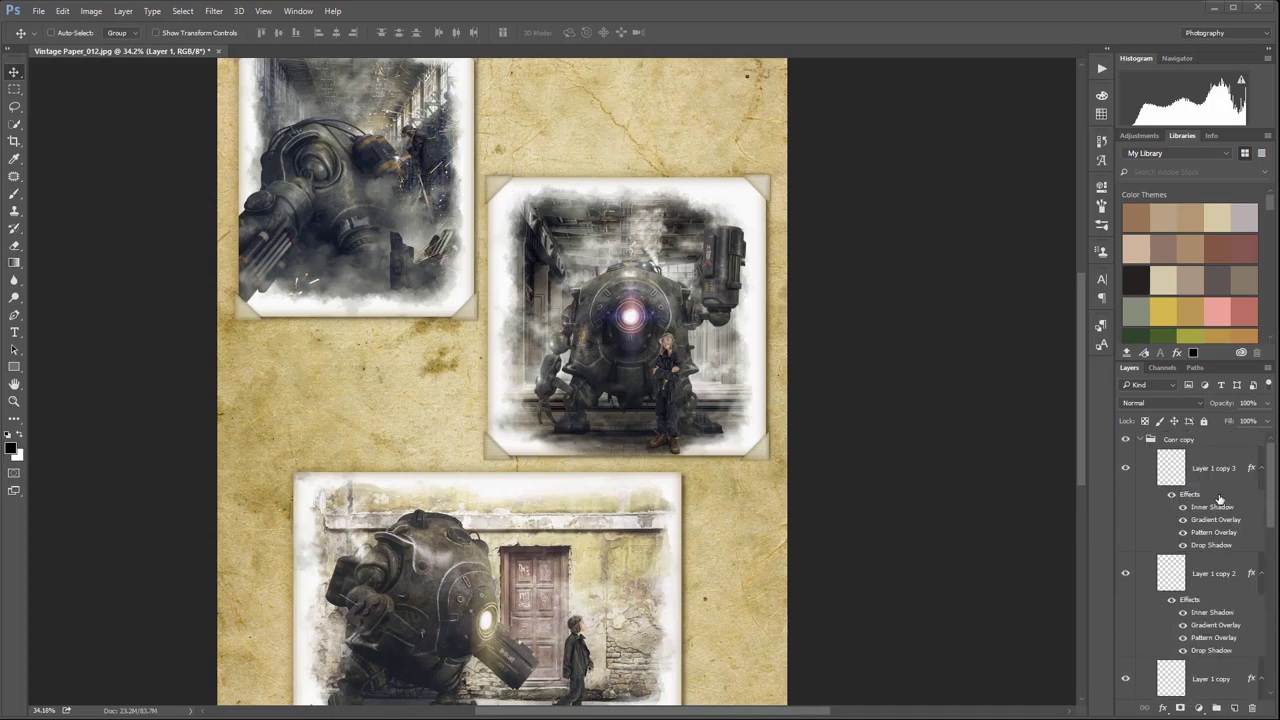
pyautogui.click(1147, 440)
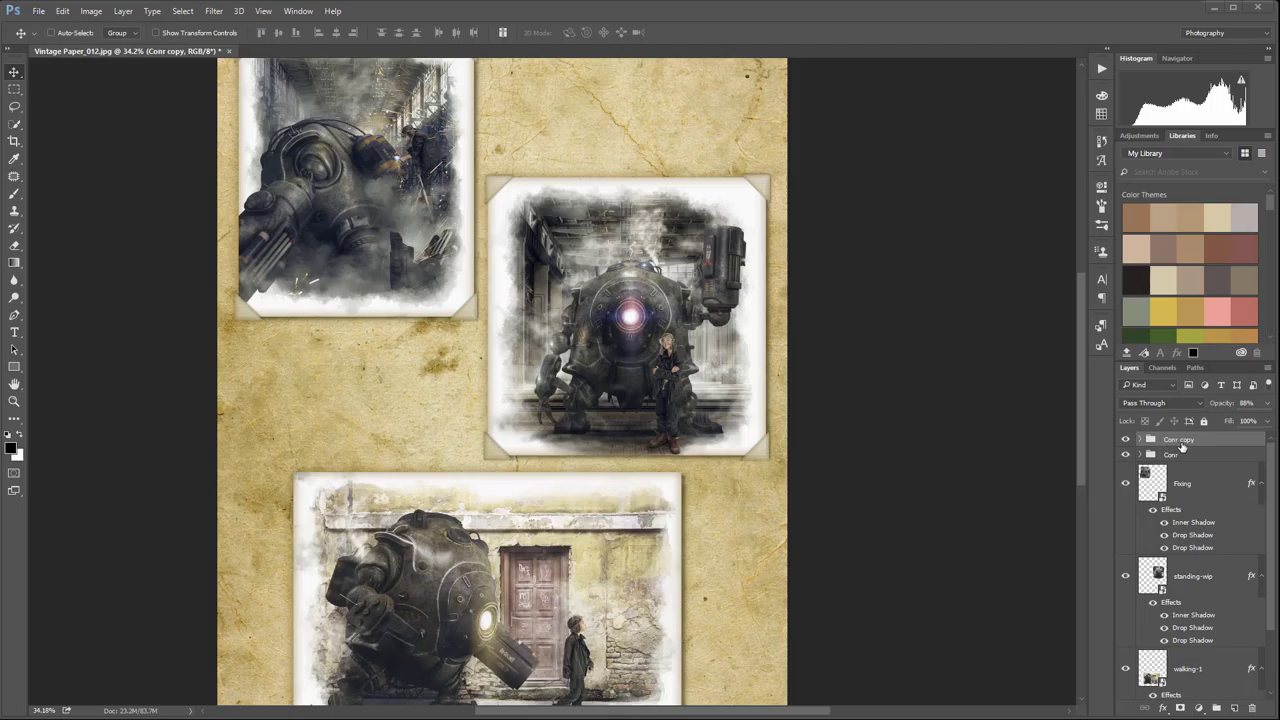
# Step: Duplicate the Conr copy group and shift it onto the large bottom photo
pyautogui.hotkey('ctrl', 'j')
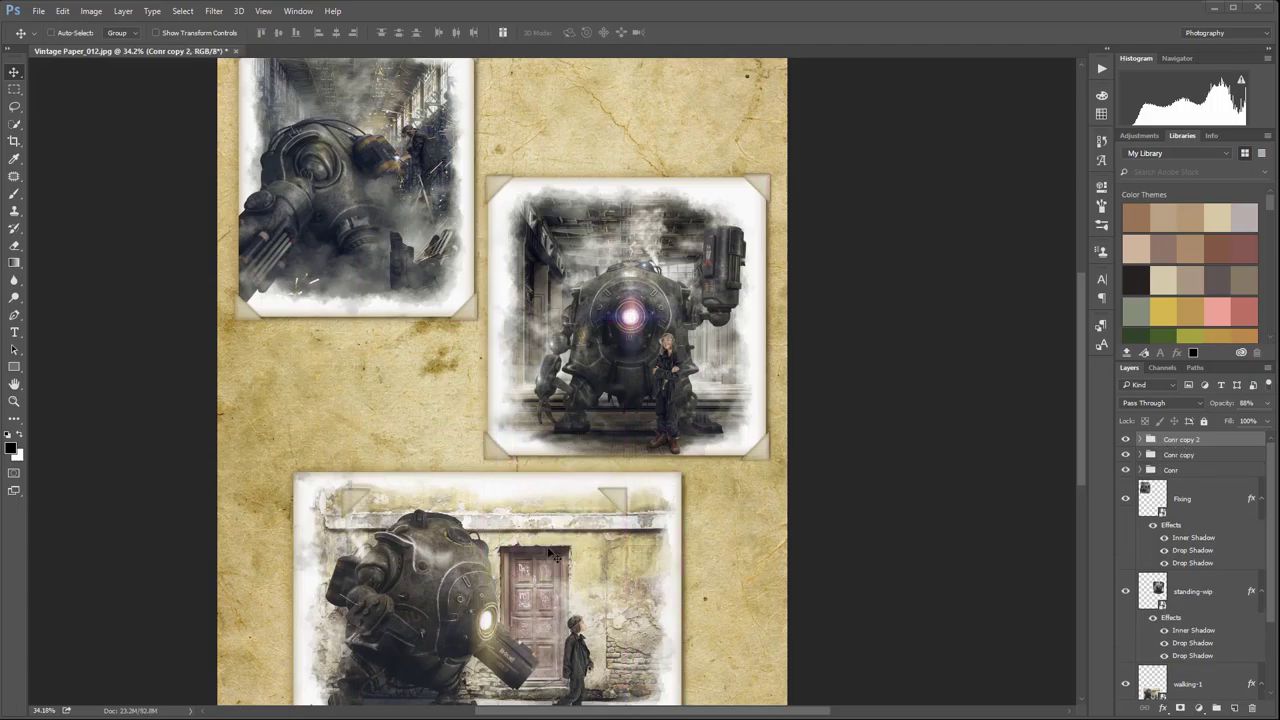
pyautogui.keyDown('alt'); pyautogui.scroll(-2, 604, 497); pyautogui.keyUp('alt')
pyautogui.keyDown('alt'); pyautogui.scroll(1, 604, 497); pyautogui.keyUp('alt')
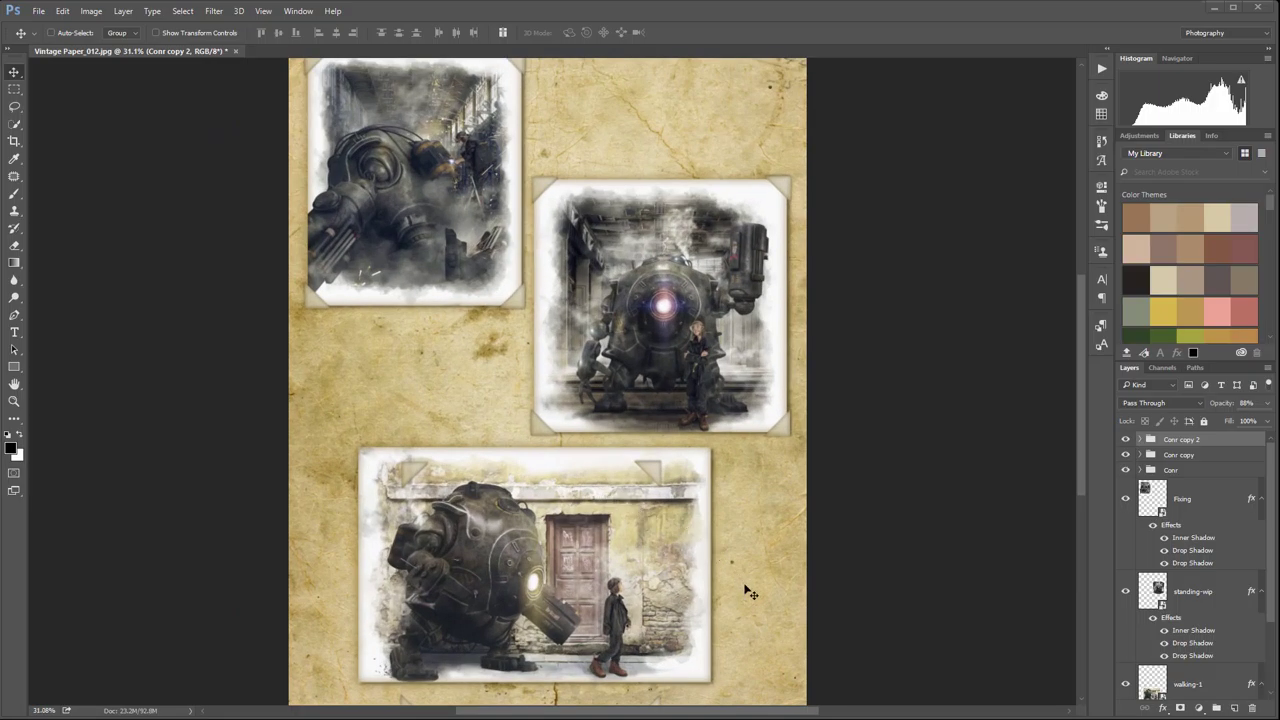
pyautogui.moveTo(749, 591); pyautogui.dragTo(780, 365)
pyautogui.keyDown('alt'); pyautogui.scroll(1, 499, 322); pyautogui.keyUp('alt')
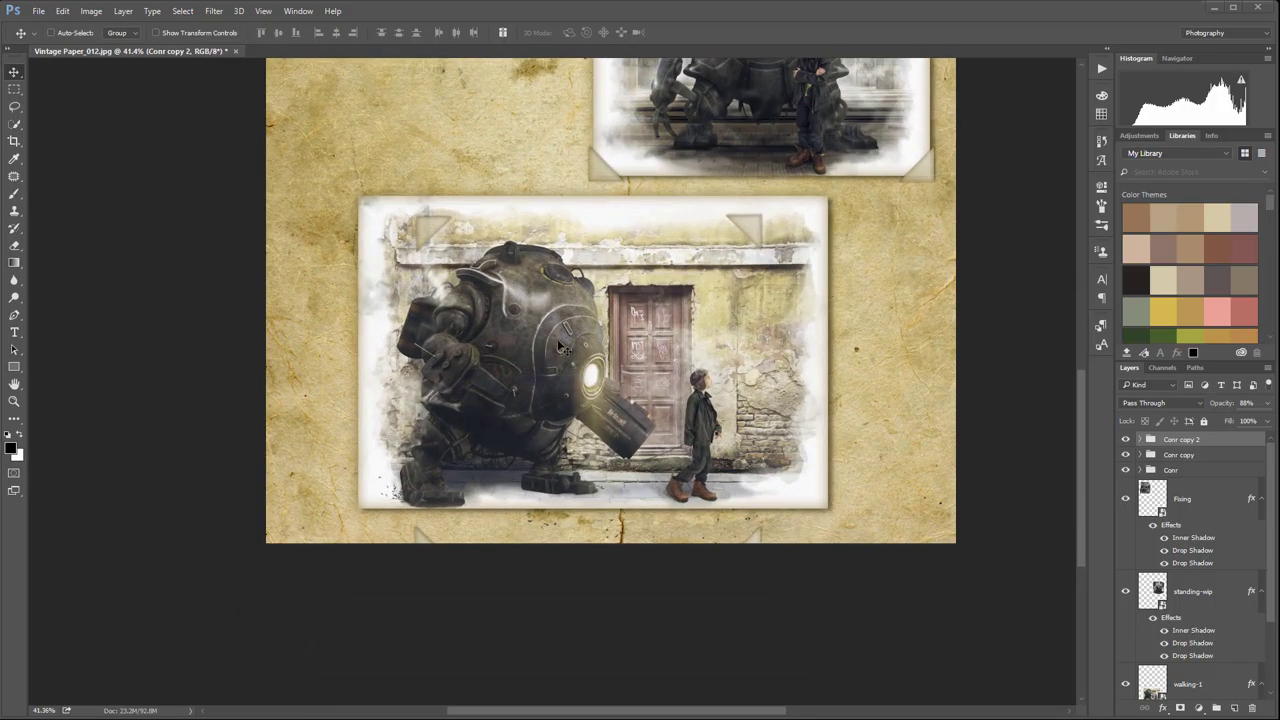
pyautogui.moveTo(490, 315); pyautogui.dragTo(497, 313)
# Step: Fit the Layer 1 copy 2 and Layer 1 copy corners onto the big photo's right corners
pyautogui.click(1142, 440)
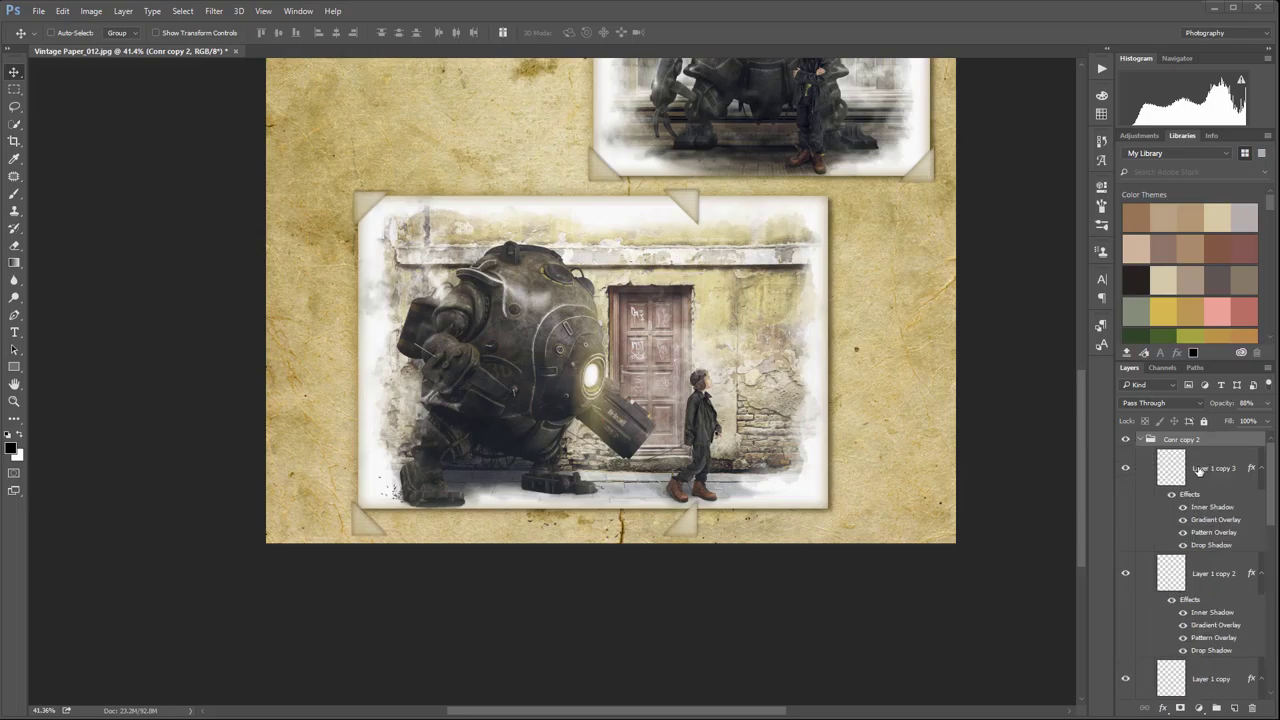
pyautogui.click(1193, 566)
pyautogui.moveTo(709, 194); pyautogui.dragTo(836, 199)
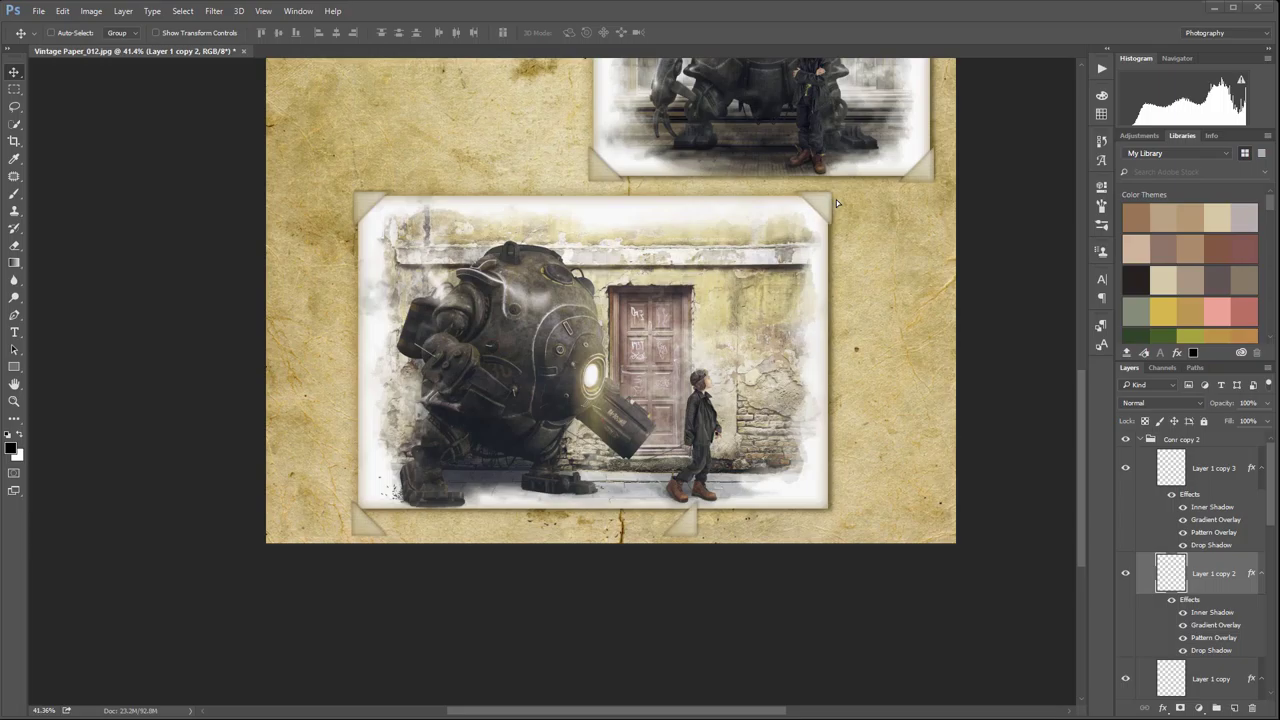
pyautogui.click(1190, 676)
pyautogui.moveTo(415, 525); pyautogui.dragTo(547, 499)
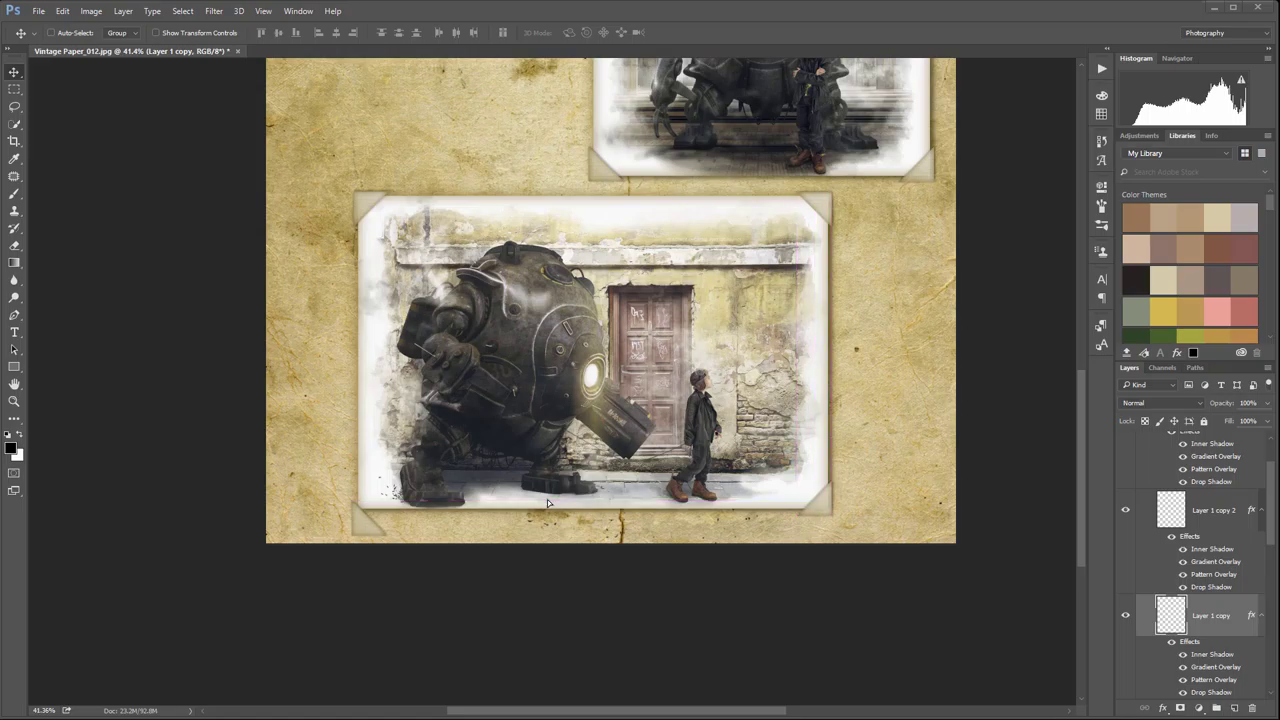
# Step: Move the Layer 1 corner onto the big photo's bottom-left edge and collapse Conr copy 2
pyautogui.scroll(-2, 1167, 622)
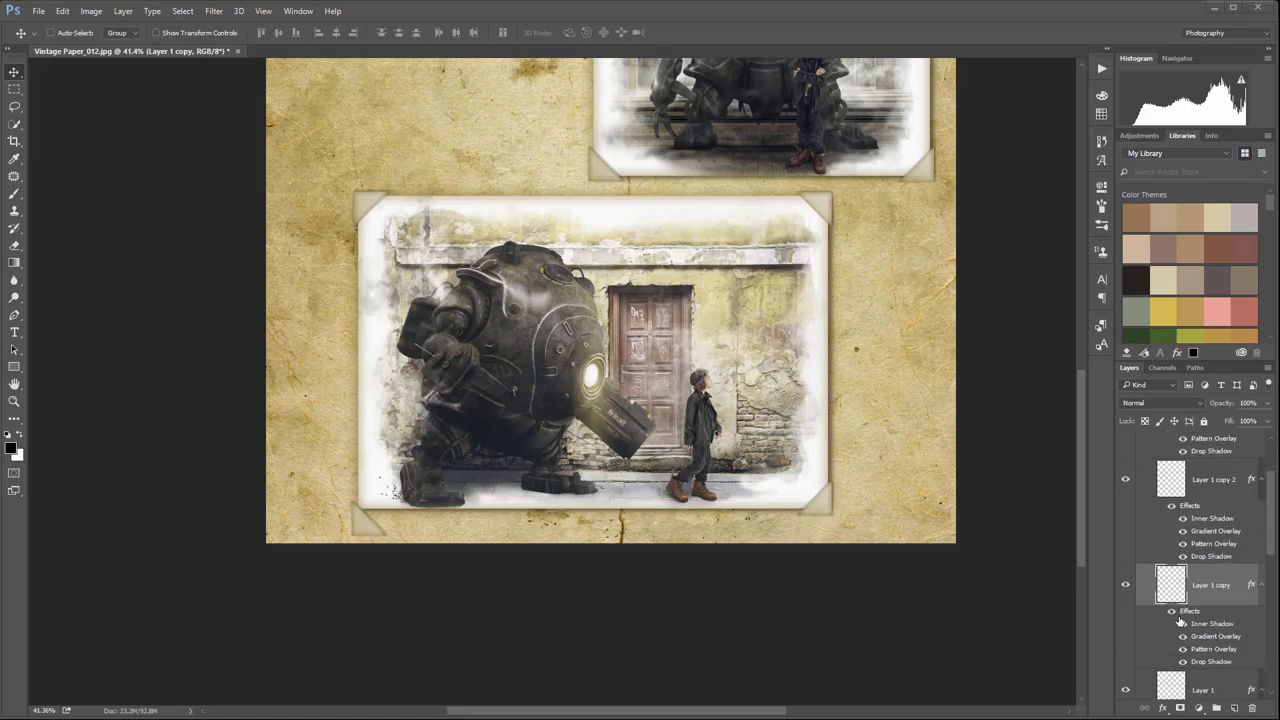
pyautogui.click(1182, 630)
pyautogui.moveTo(375, 535); pyautogui.dragTo(372, 509)
pyautogui.scroll(3, 1230, 480)
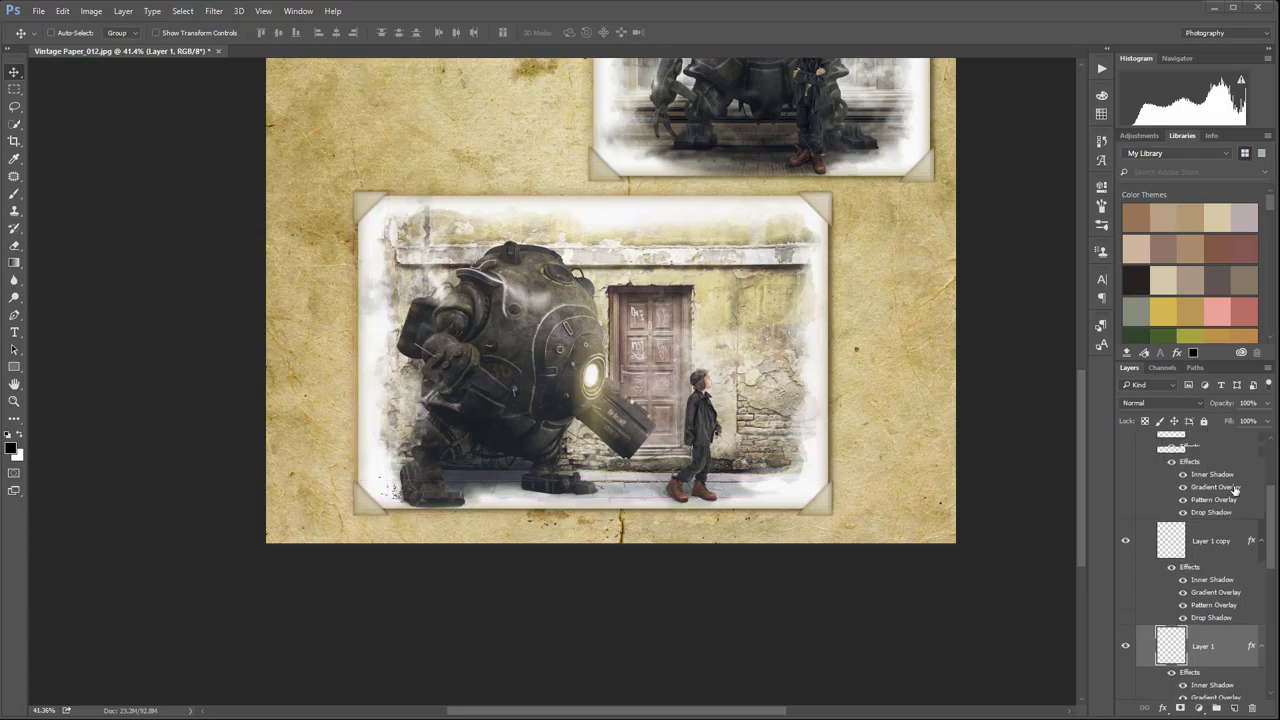
pyautogui.click(1137, 441)
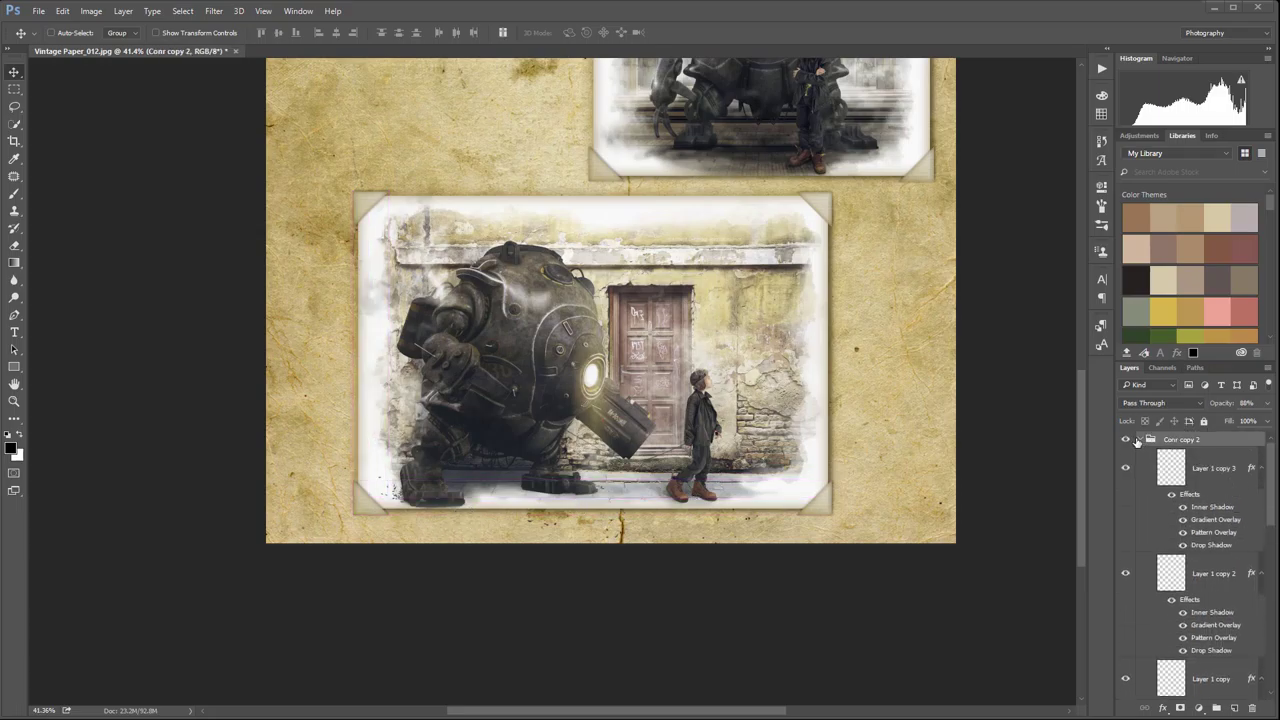
pyautogui.click(1141, 440)
pyautogui.hotkey('ctrl', '-')
pyautogui.hotkey('ctrl', '-')
# Step: Inspect the corner mounts on all three photos at several zoom levels, then pick the Horizontal Type tool
pyautogui.hotkey('ctrl', '=')
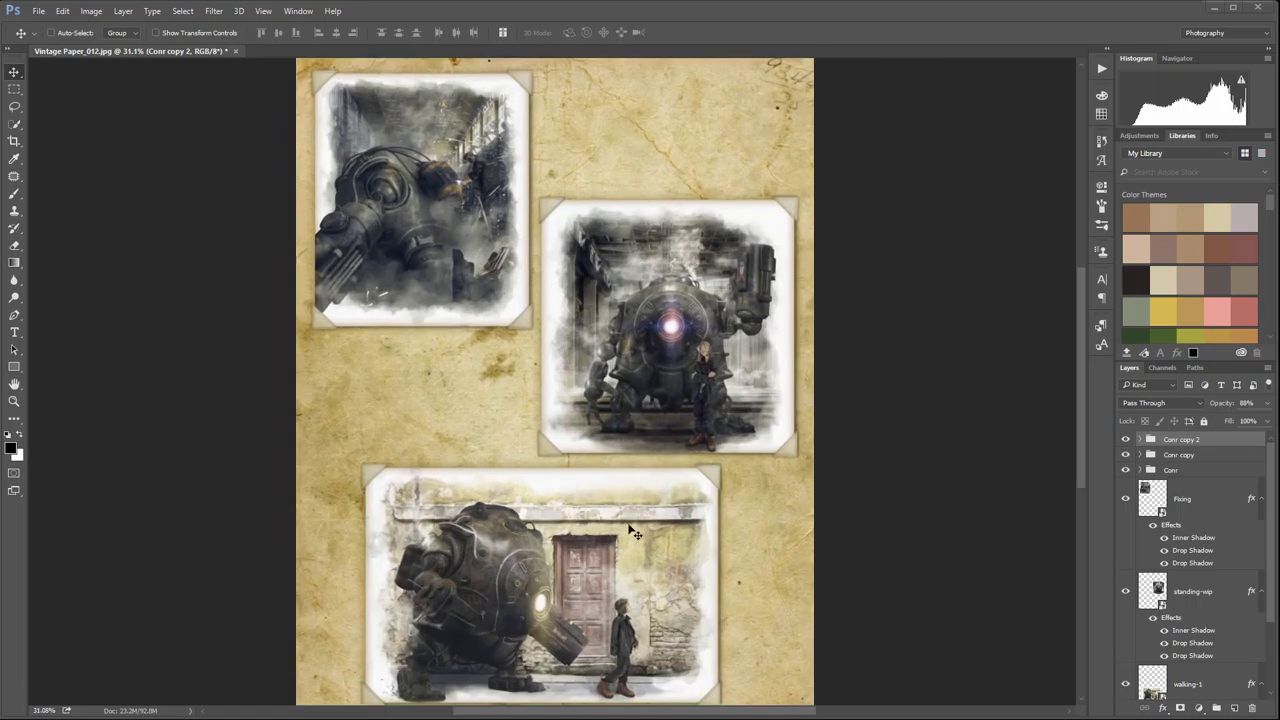
pyautogui.hotkey('ctrl', '0')
pyautogui.scroll(1, 597, 516)
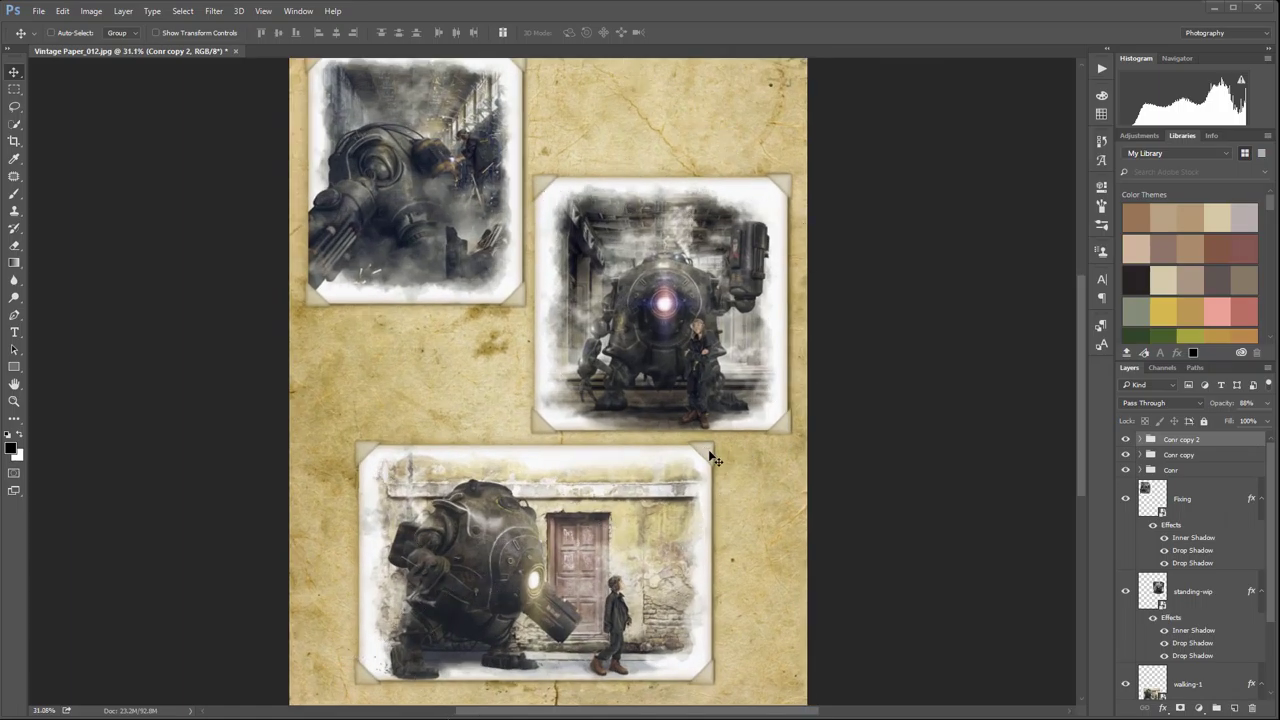
pyautogui.scroll(-2, 460, 468)
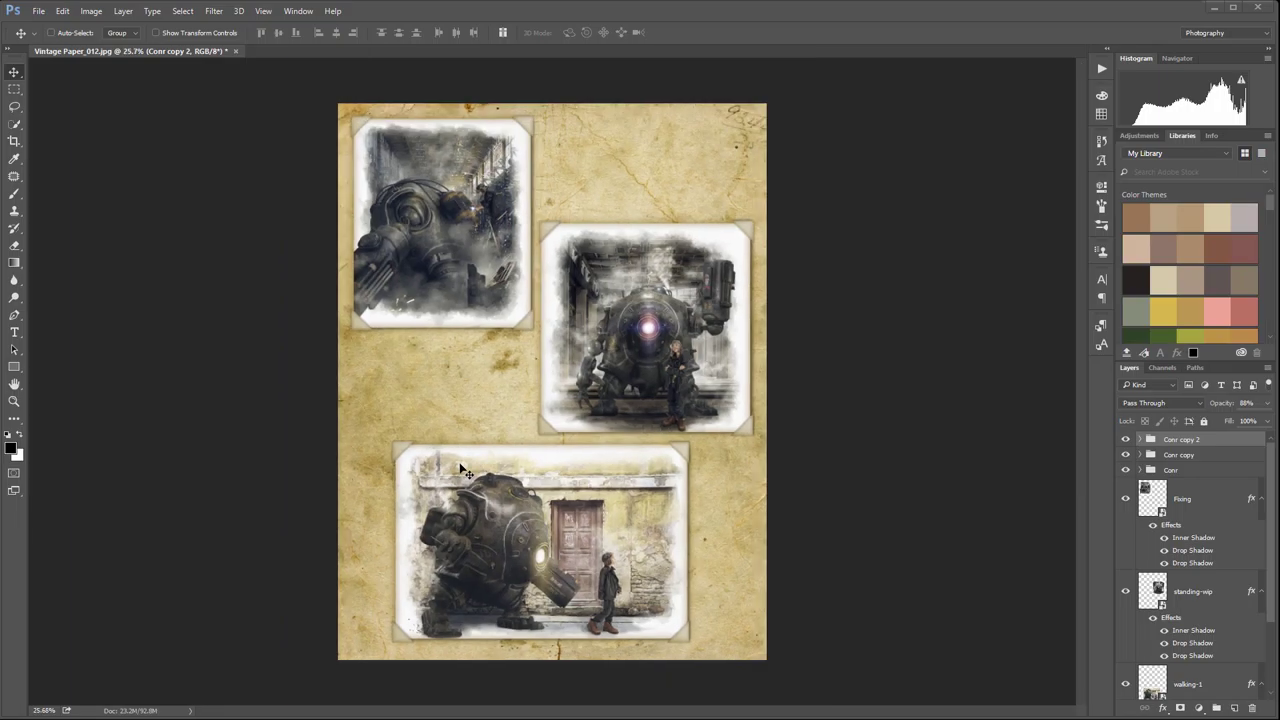
pyautogui.scroll(9, 445, 345)
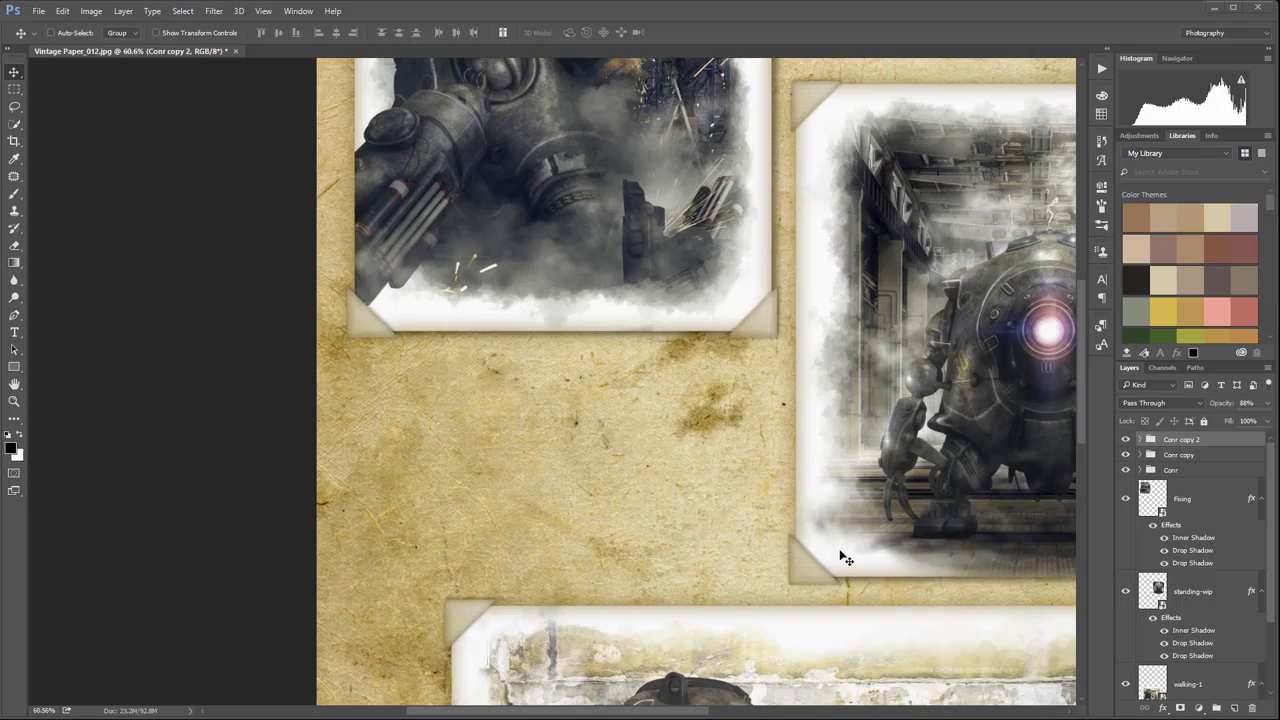
pyautogui.scroll(-5, 690, 478)
pyautogui.scroll(-2, 668, 445)
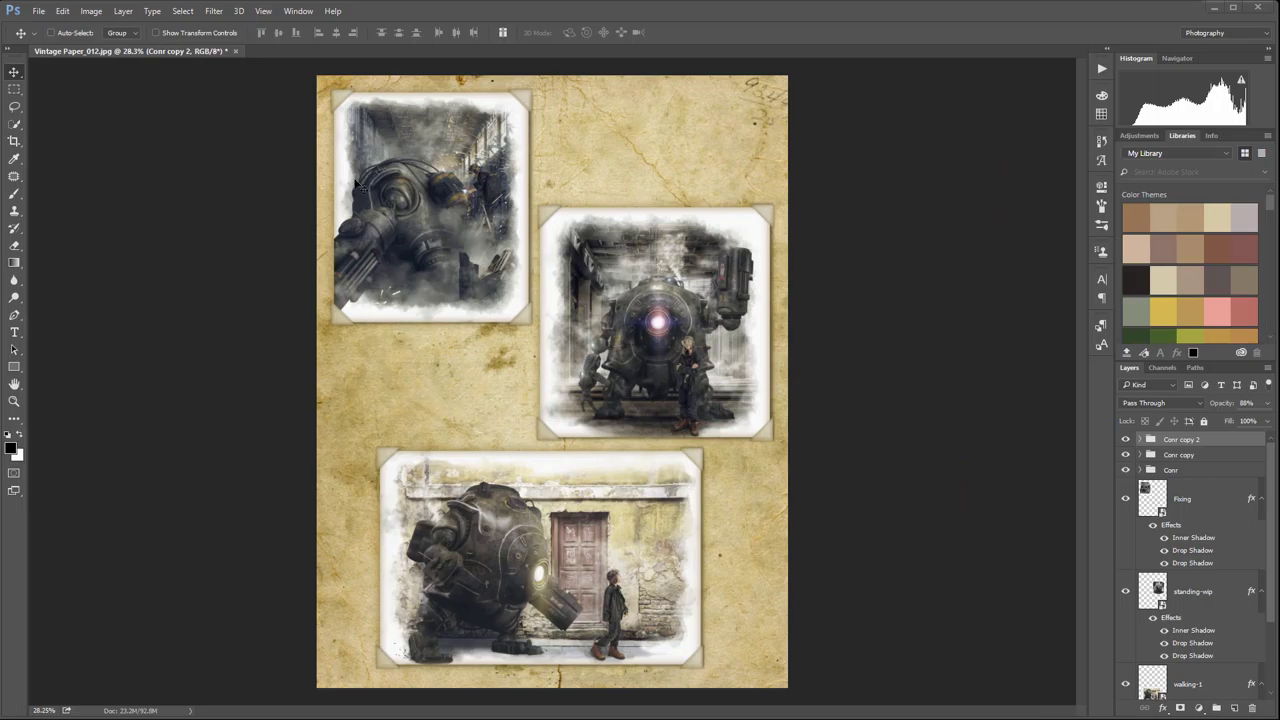
pyautogui.scroll(3, 425, 373)
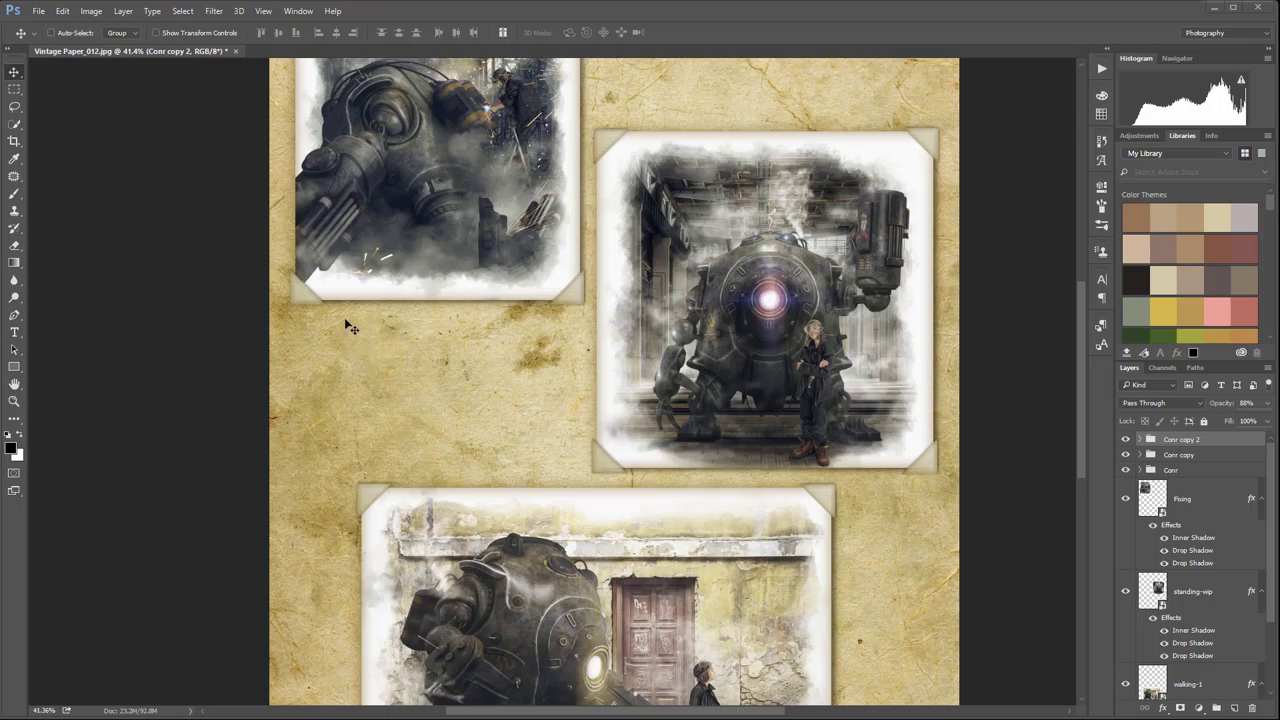
pyautogui.scroll(-3, 503, 328)
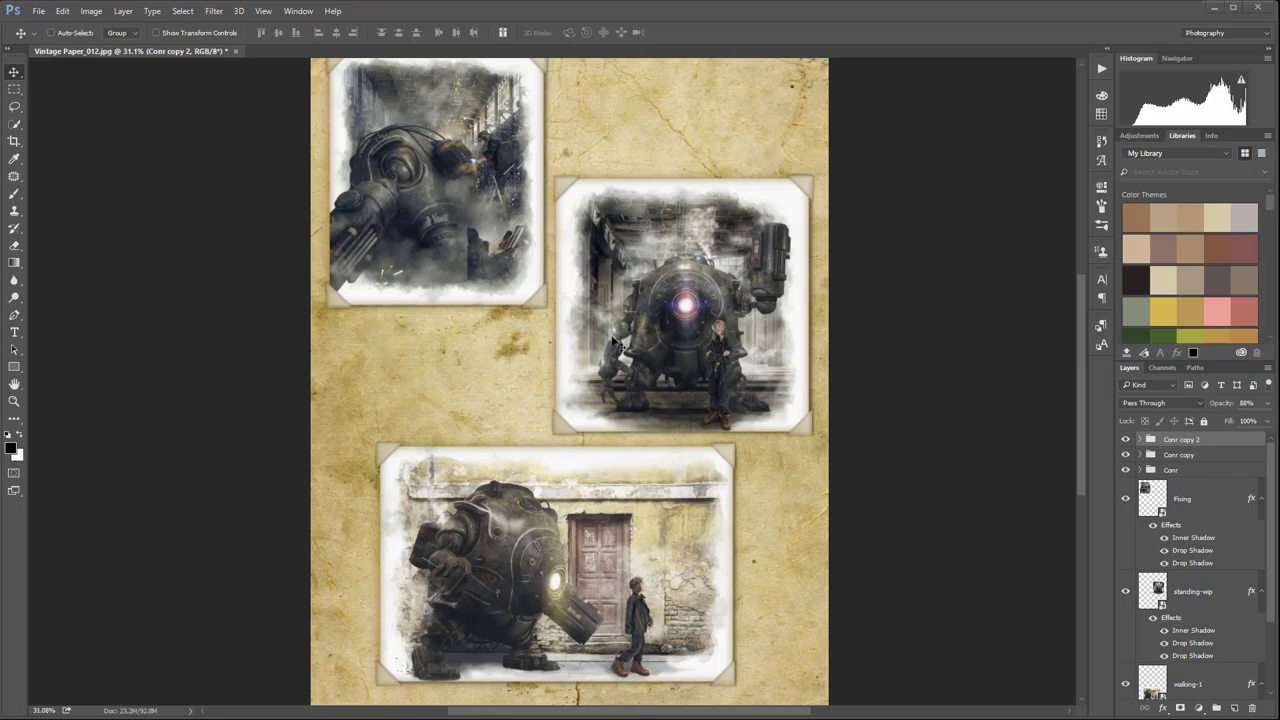
pyautogui.scroll(2, 200, 214)
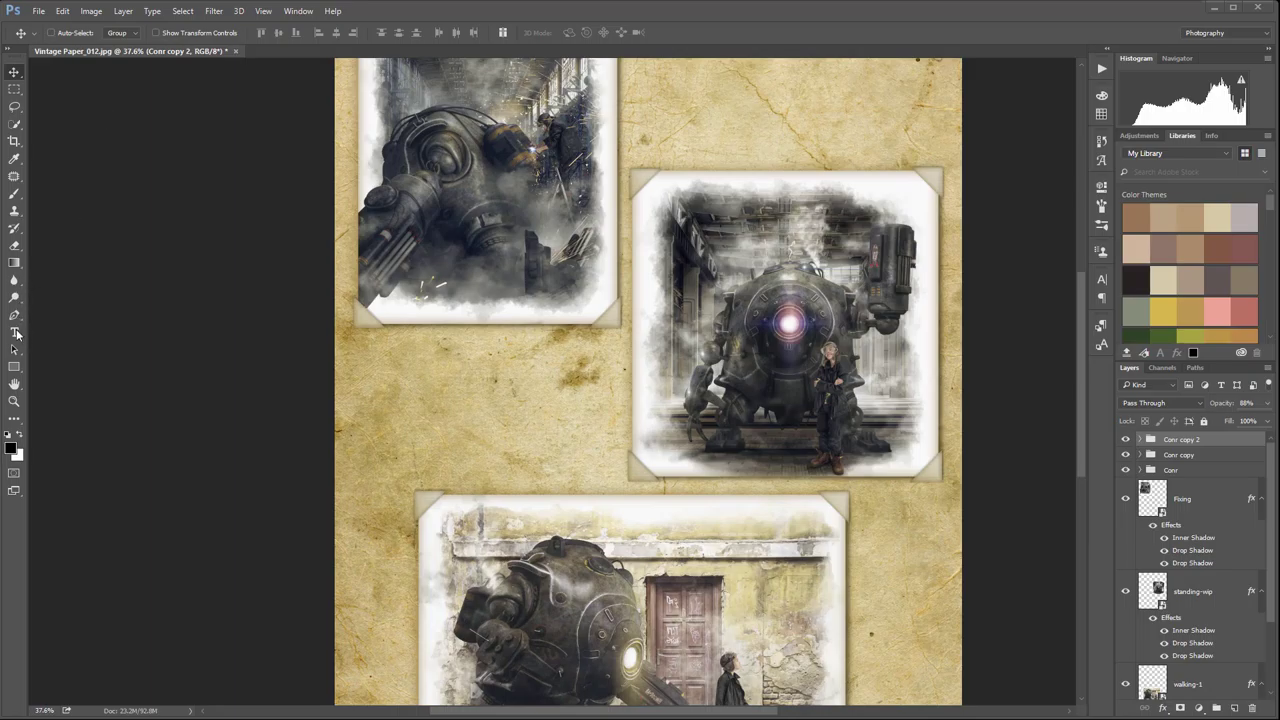
pyautogui.click(14, 333)
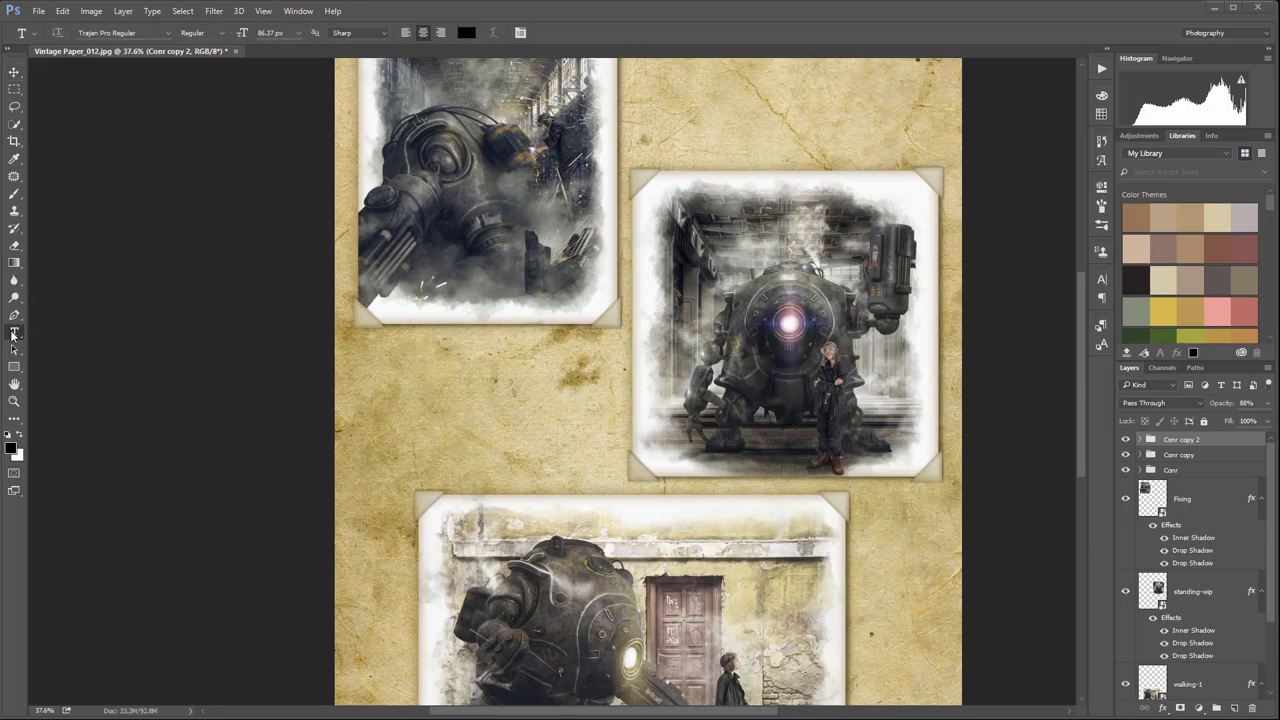
# Step: Set the font to Umbrella Italic and start a text layer below the top-left photo
pyautogui.click(165, 33)
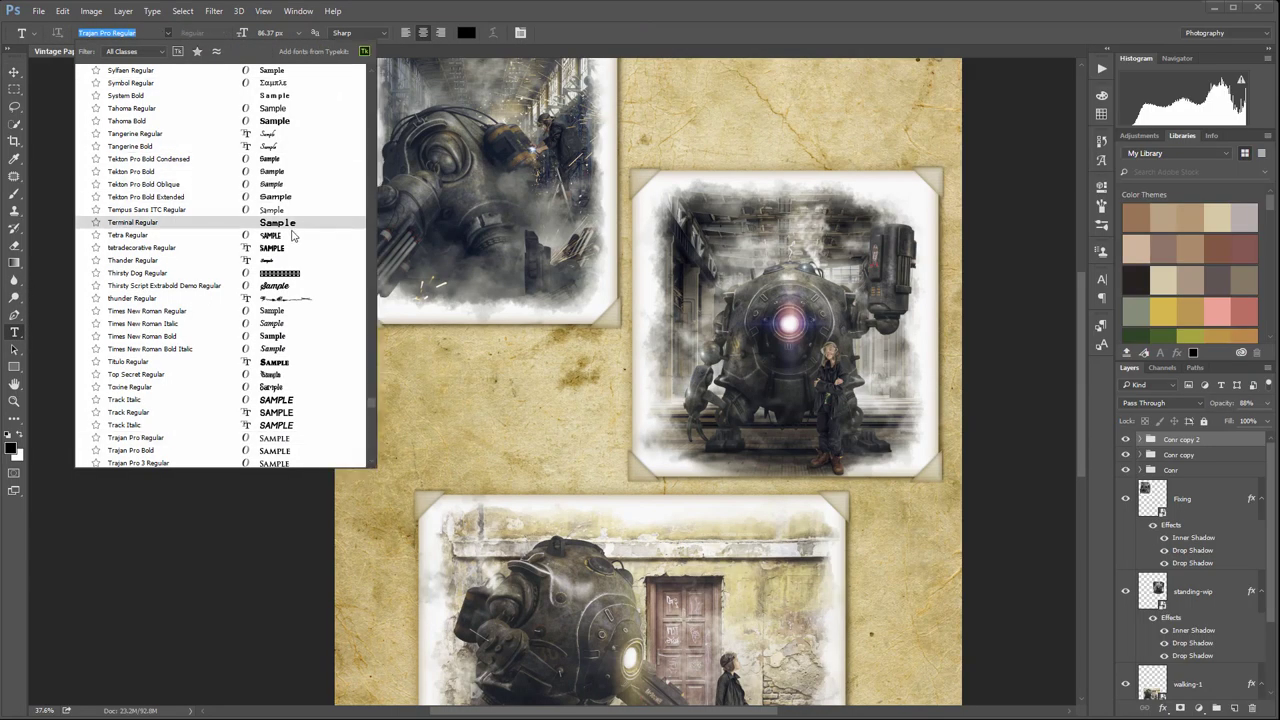
pyautogui.scroll(-6, 275, 257)
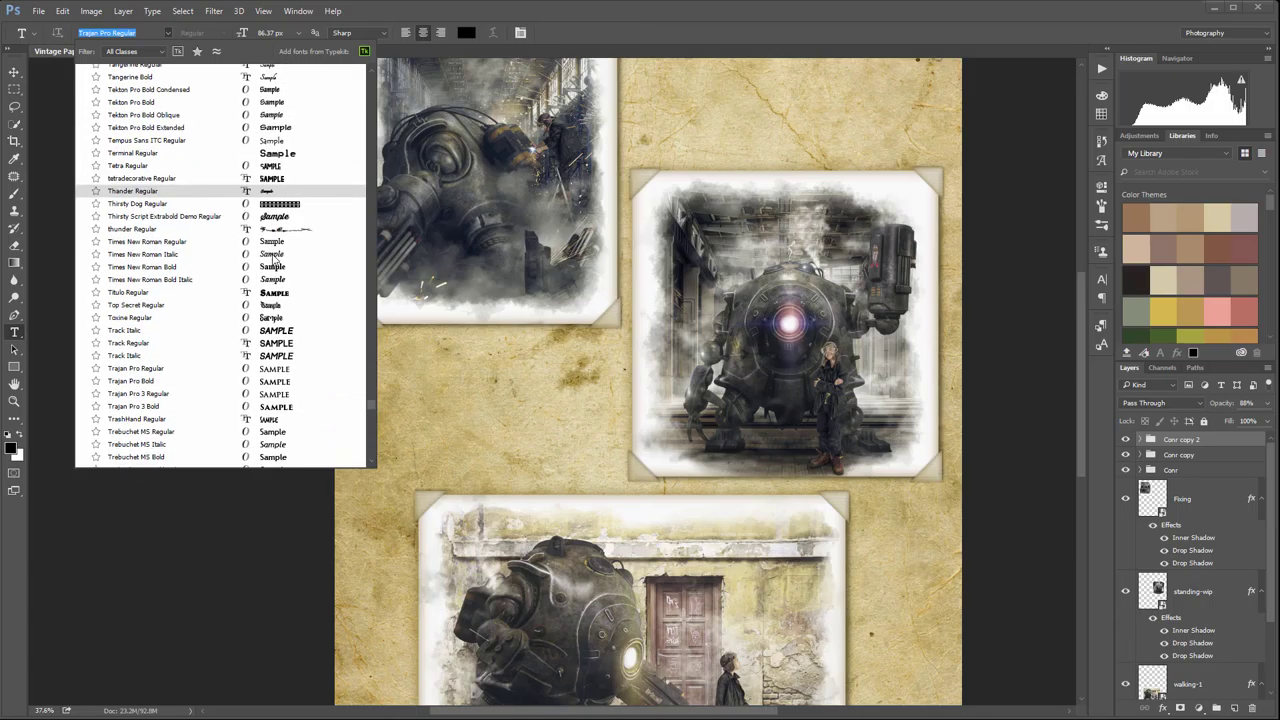
pyautogui.scroll(-6, 275, 257)
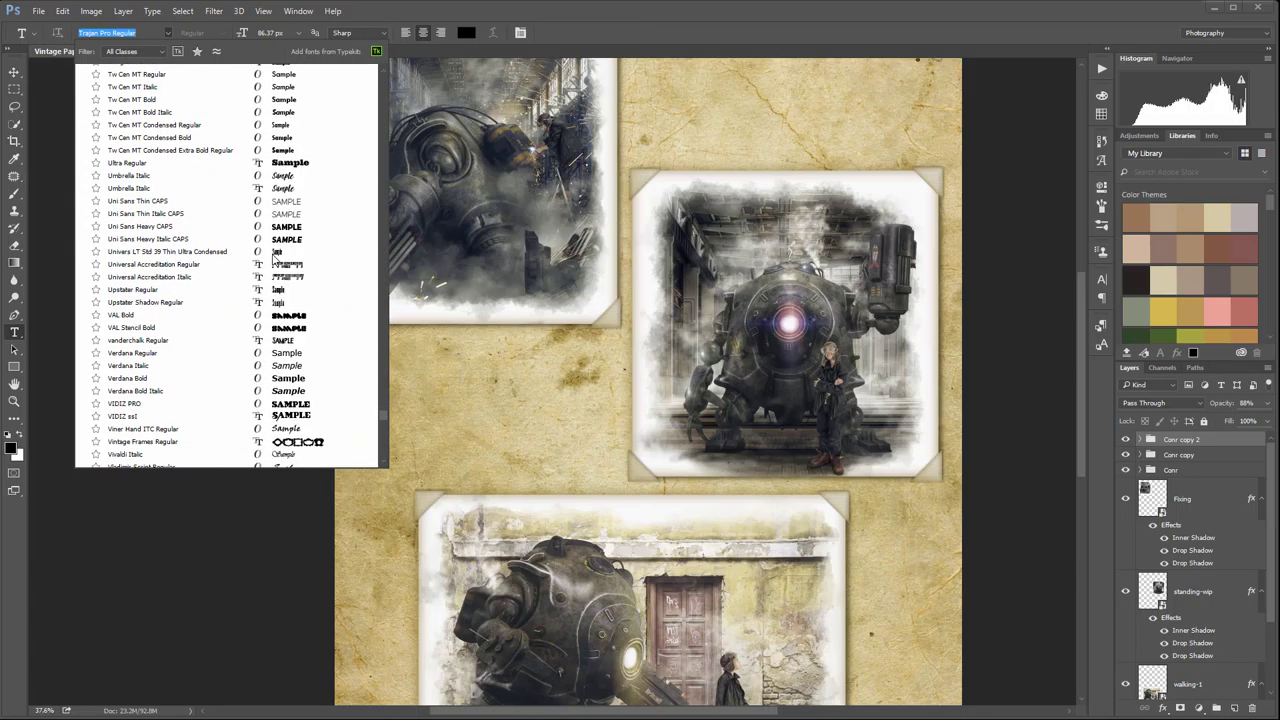
pyautogui.click(293, 176)
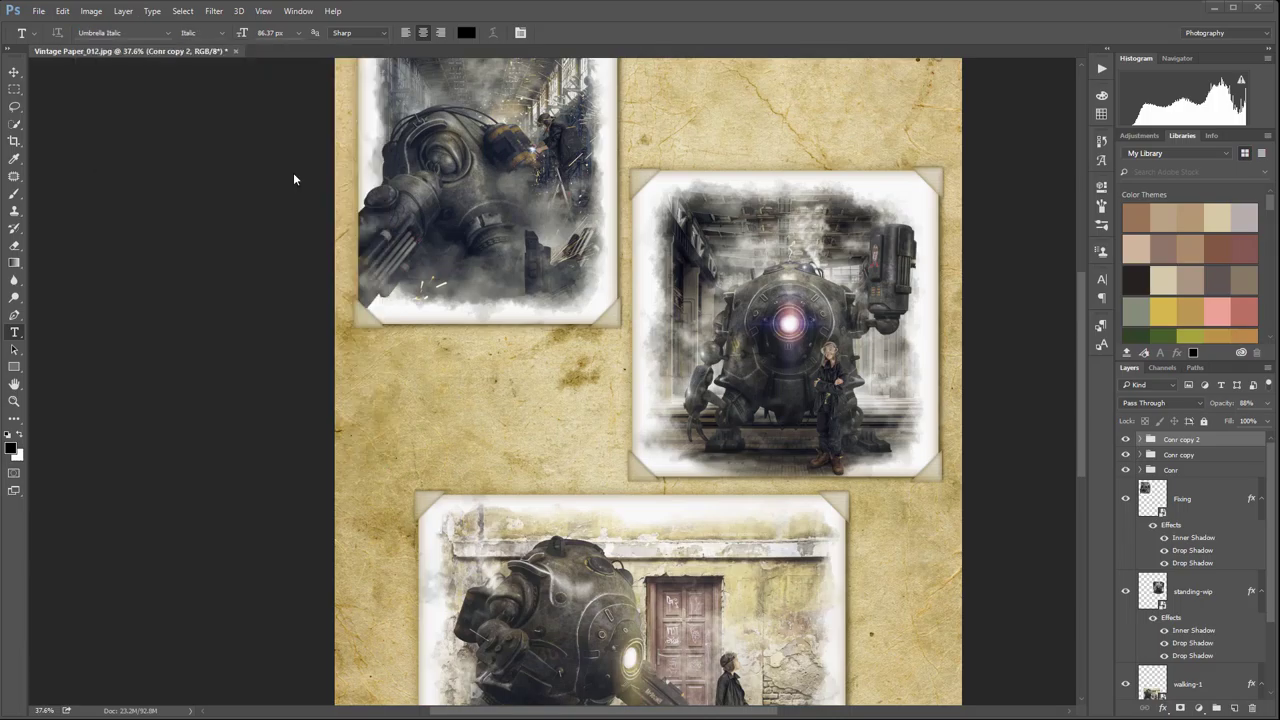
pyautogui.click(427, 382)
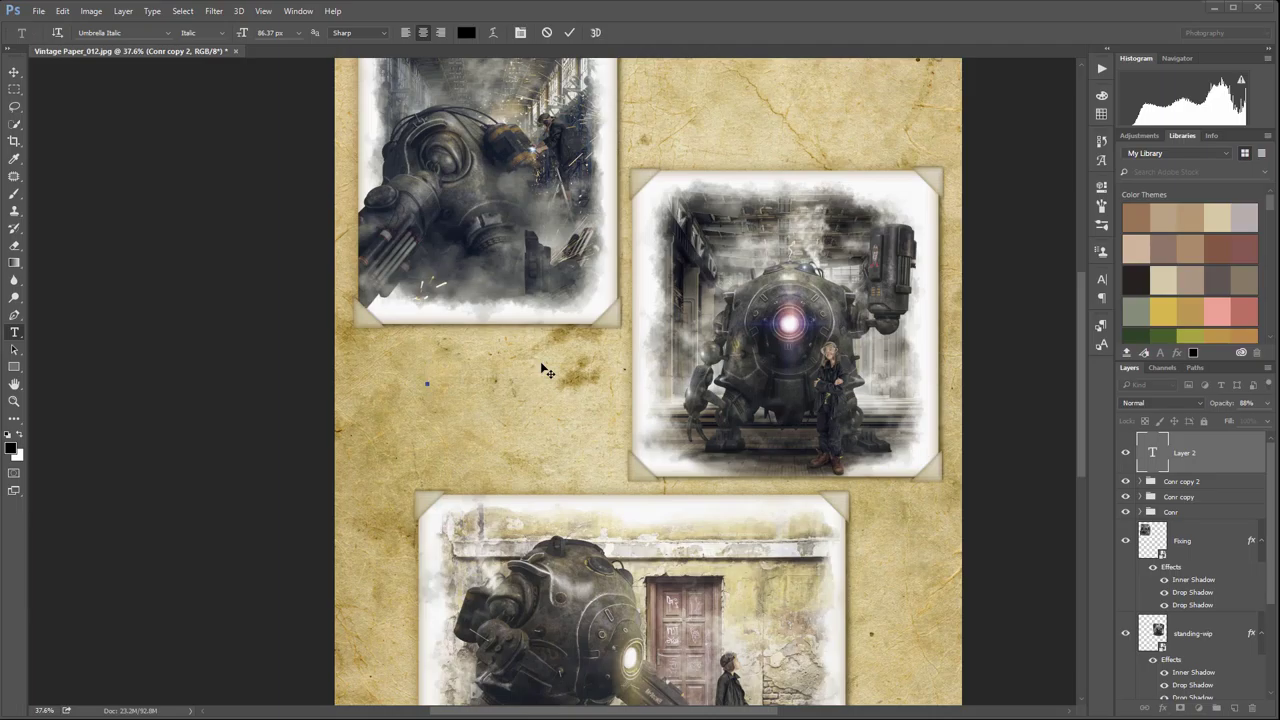
# Step: Type the caption 'My robot 2016', commit it, and place it beneath the top-left photo
pyautogui.write('My robot')
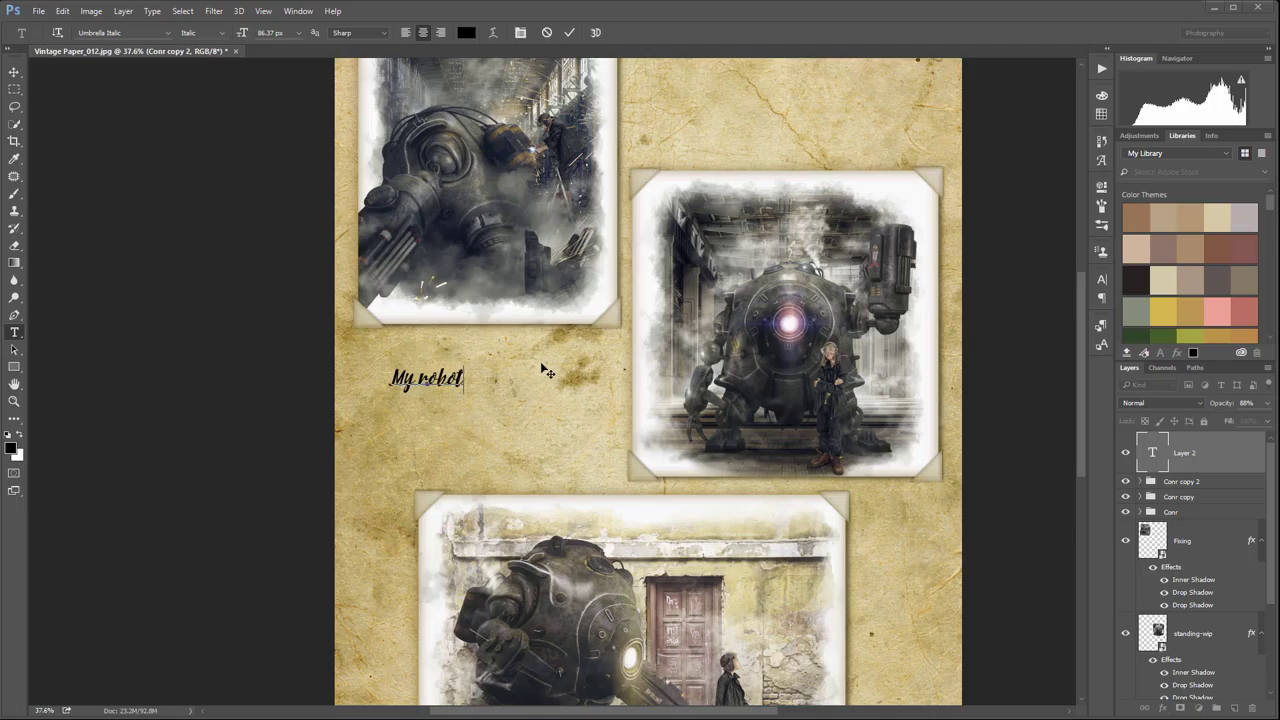
pyautogui.write(' 2.0')
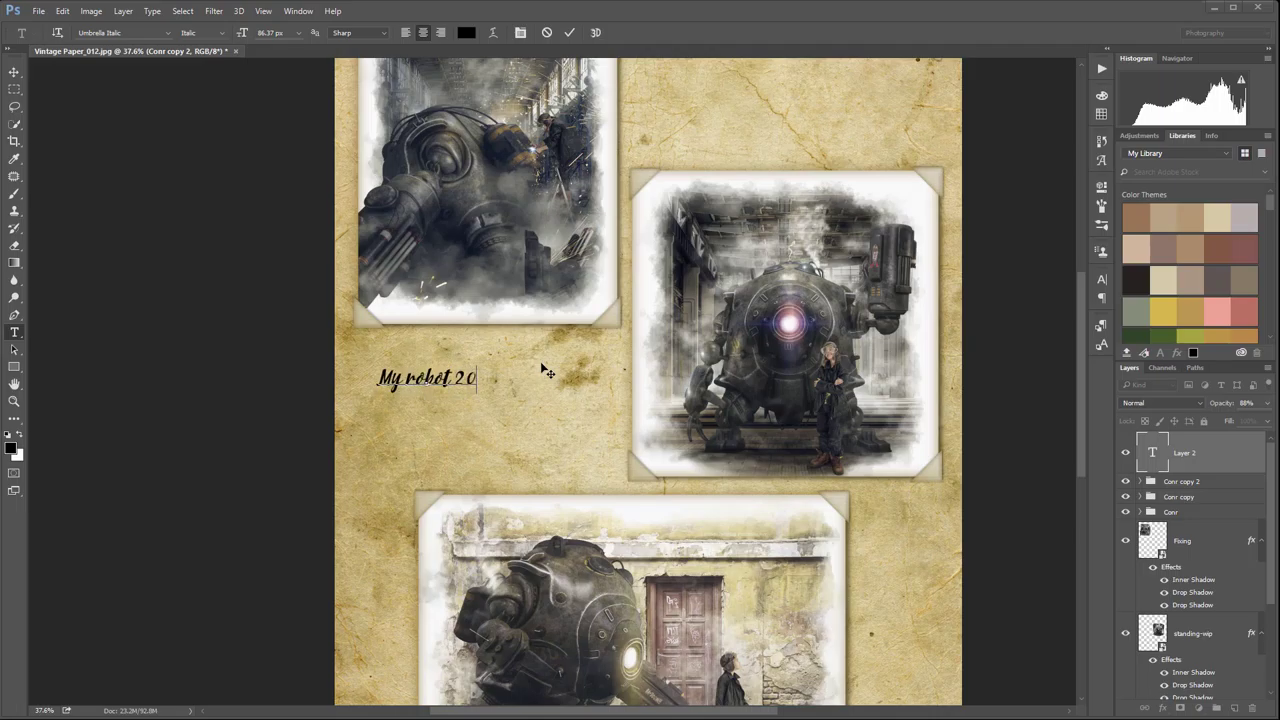
pyautogui.write('16')
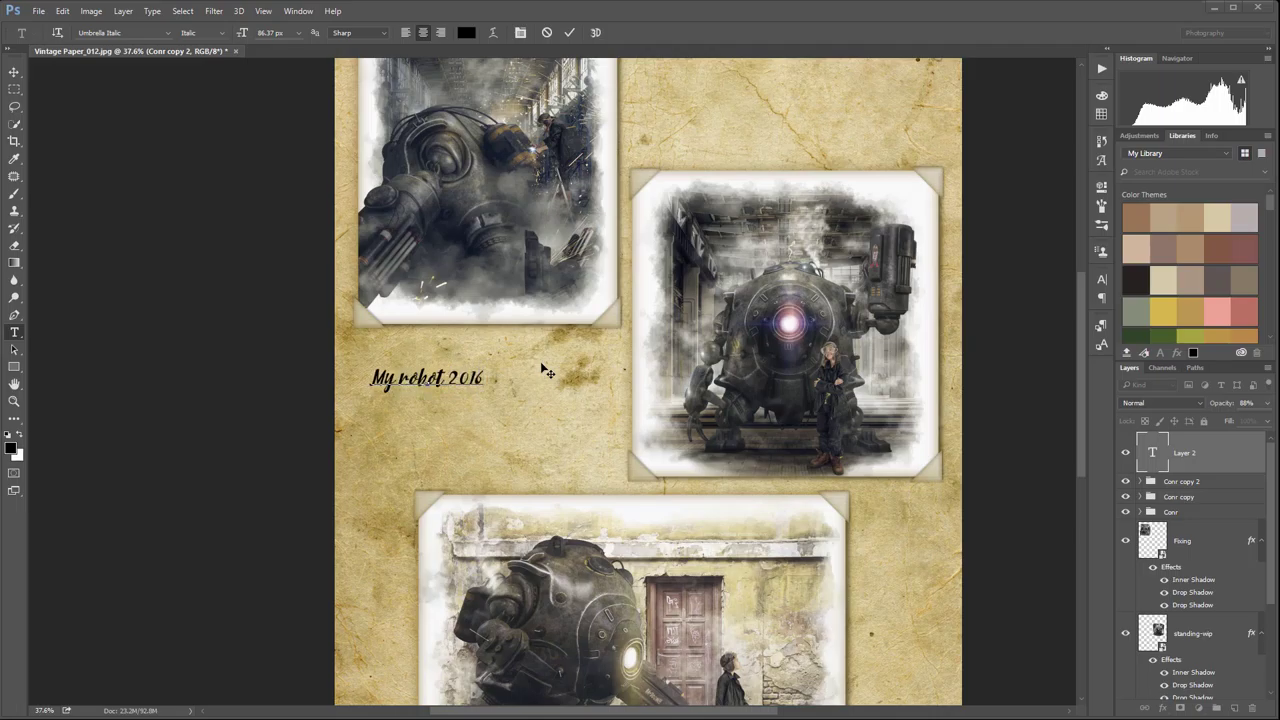
pyautogui.click(14, 72)
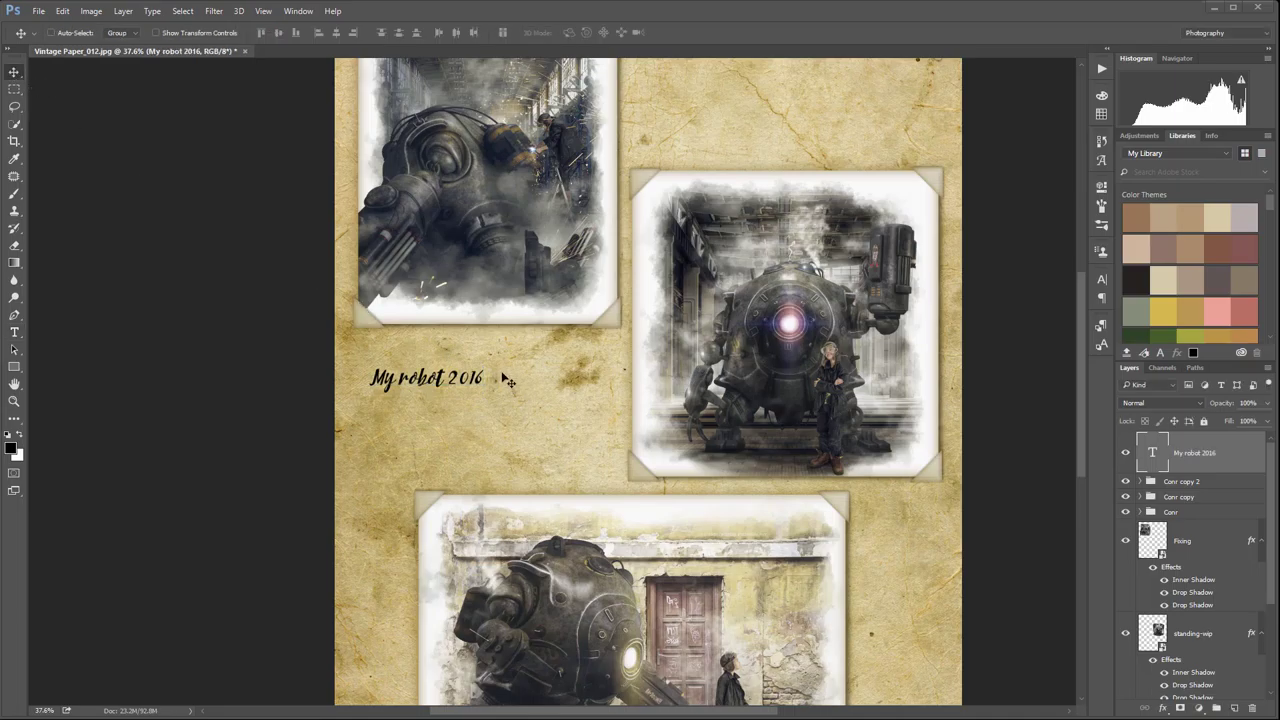
pyautogui.moveTo(507, 381); pyautogui.dragTo(566, 353)
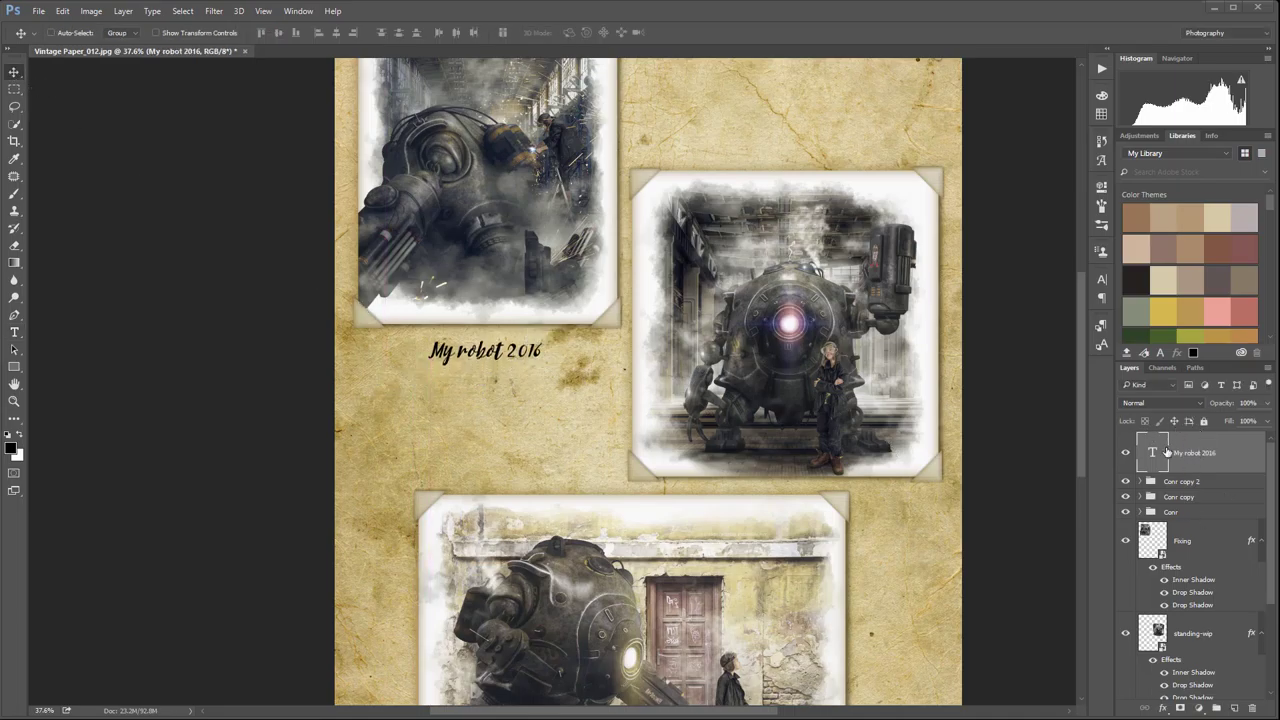
pyautogui.doubleClick(1165, 452)
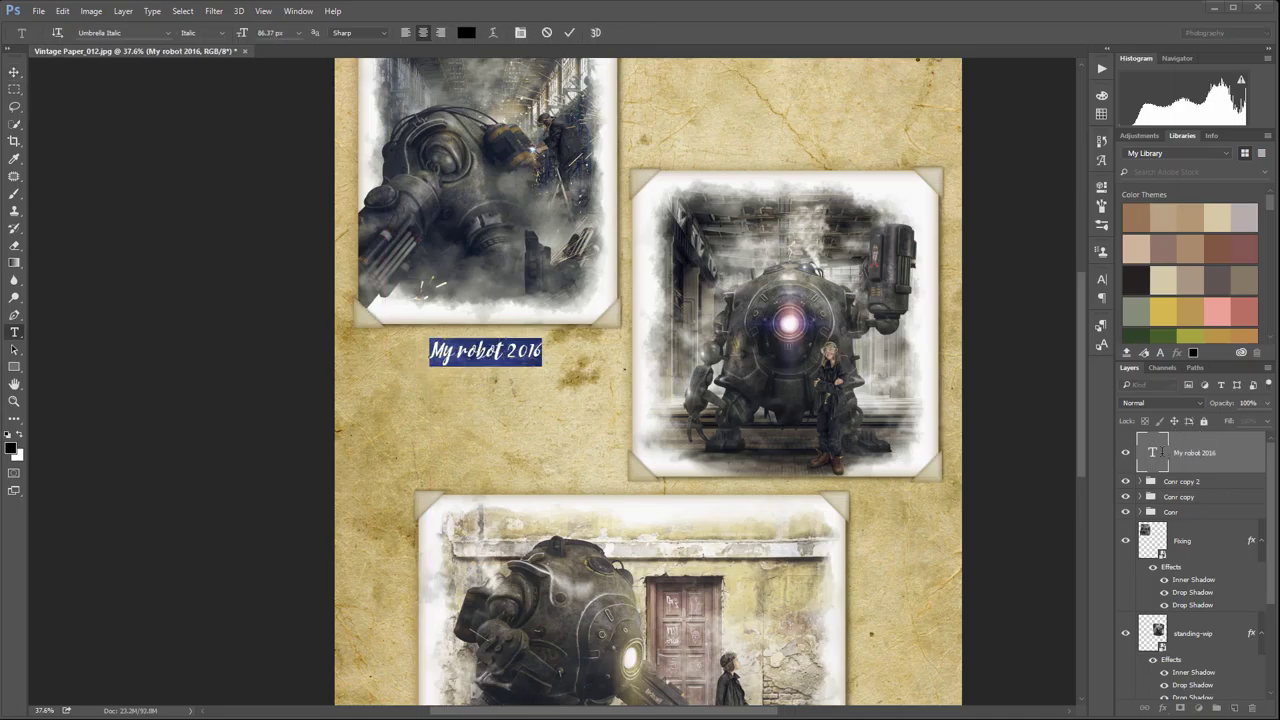
# Step: Colour the caption dark navy (#223866) and commit the text edit
pyautogui.click(465, 33)
pyautogui.moveTo(903, 232); pyautogui.dragTo(900, 209)
pyautogui.click(782, 164)
pyautogui.moveTo(840, 246); pyautogui.dragTo(829, 244)
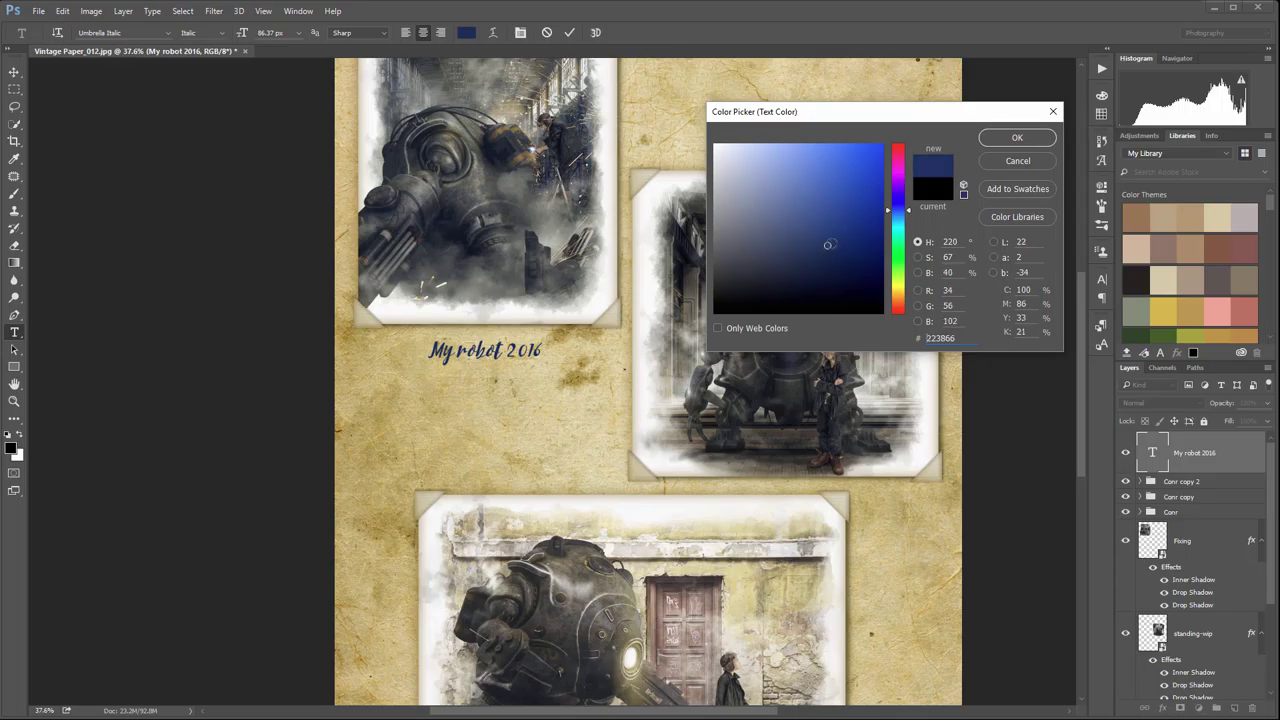
pyautogui.click(1005, 138)
pyautogui.hotkey('ctrl', 'Return')
pyautogui.press('v')
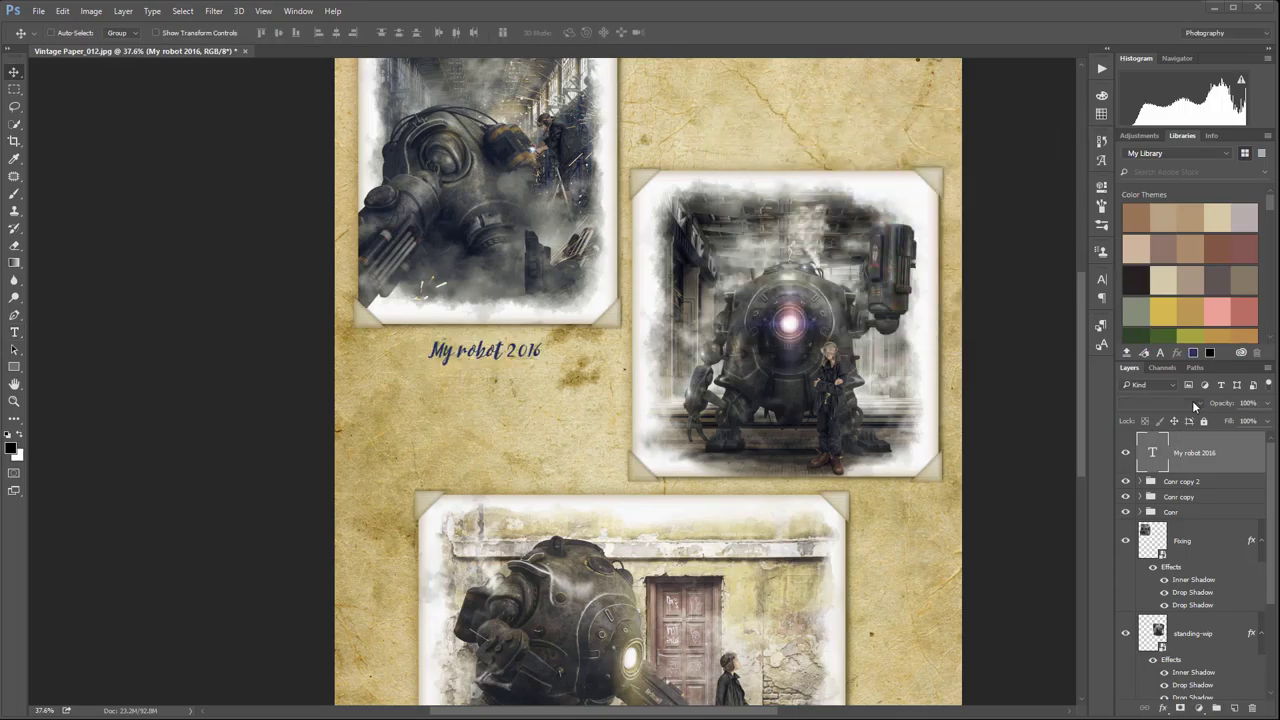
pyautogui.click(1190, 402)
# Step: After trying Soft Light and Overlay, set the caption layer to Multiply at 89% opacity
pyautogui.click(1180, 541)
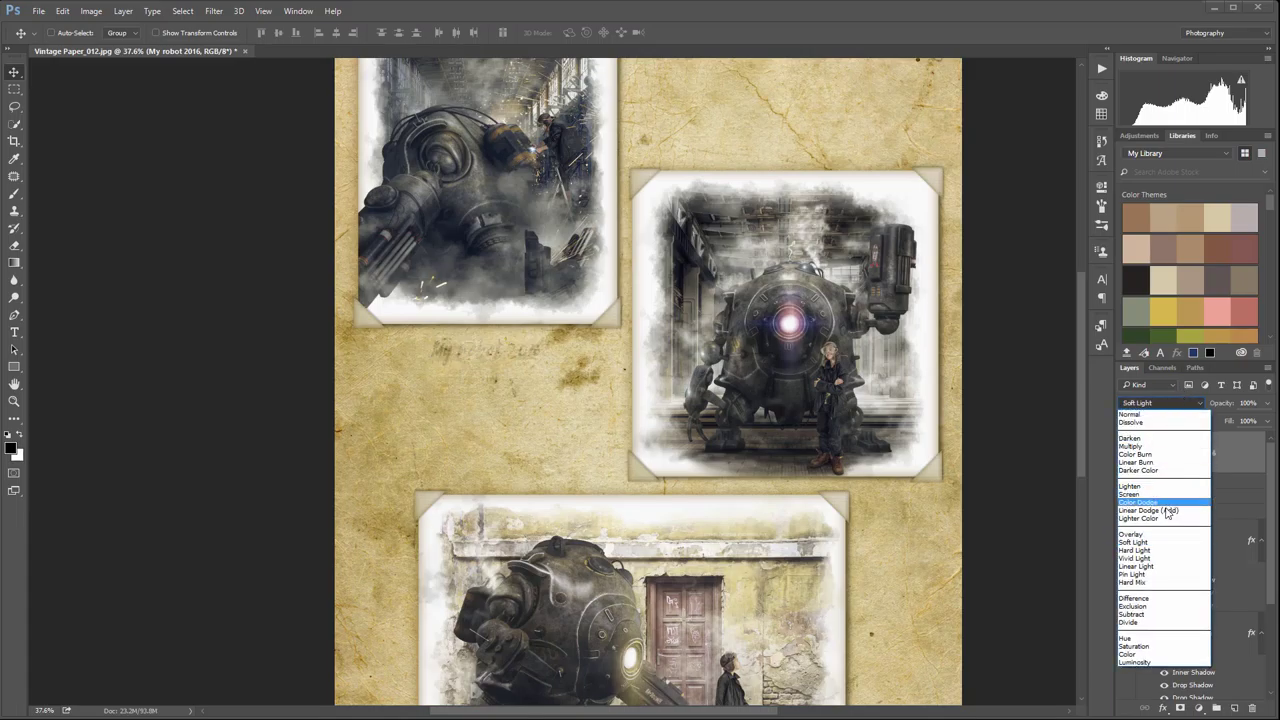
pyautogui.click(1132, 534)
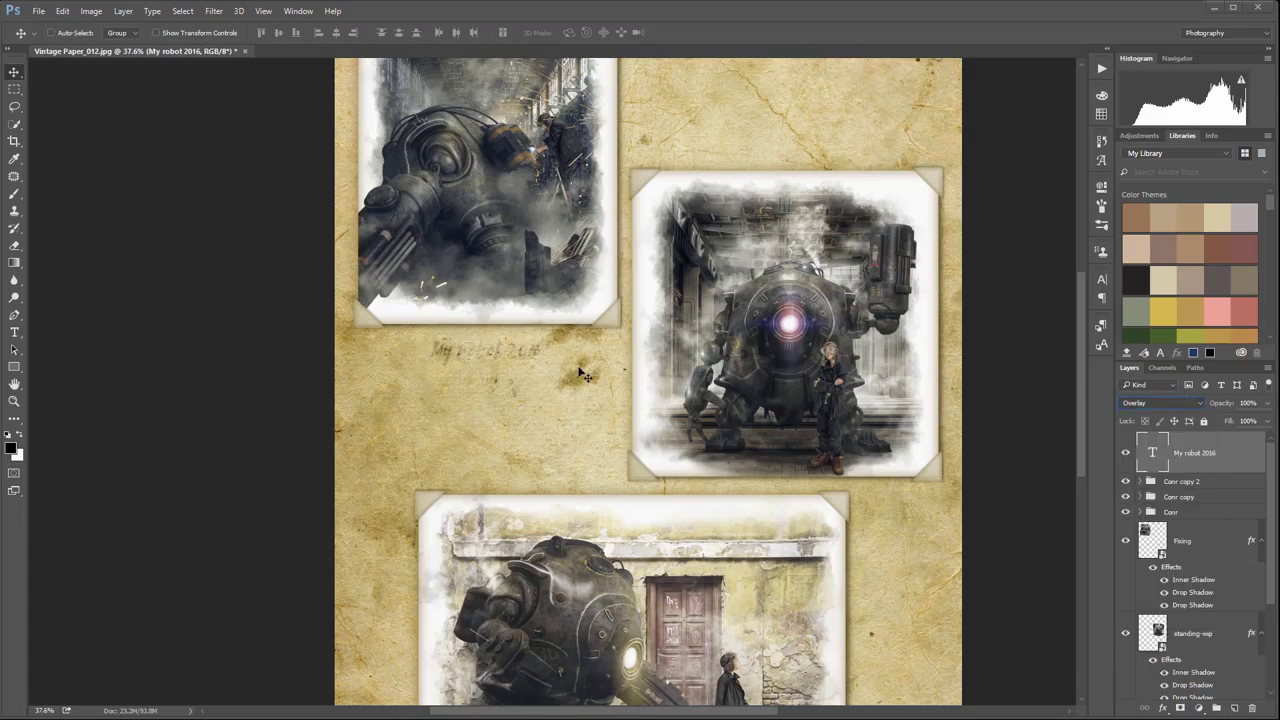
pyautogui.click(1158, 396)
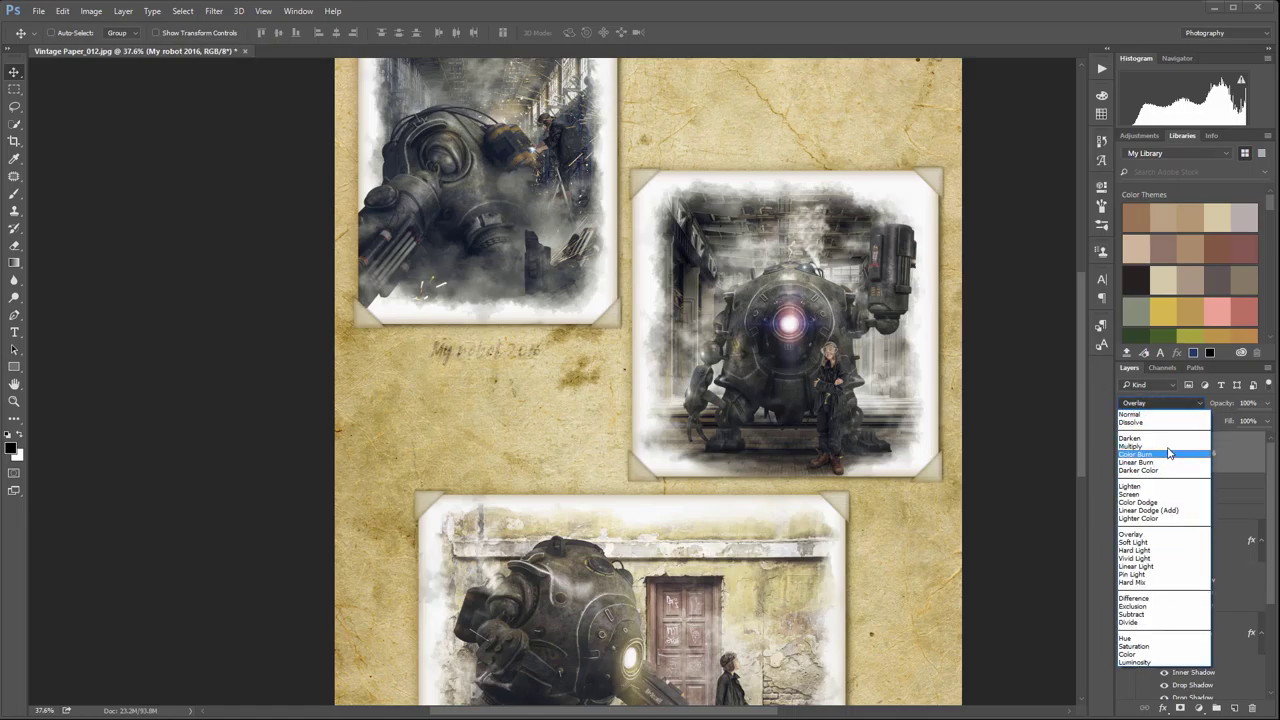
pyautogui.click(1140, 446)
pyautogui.scroll(3, 463, 363)
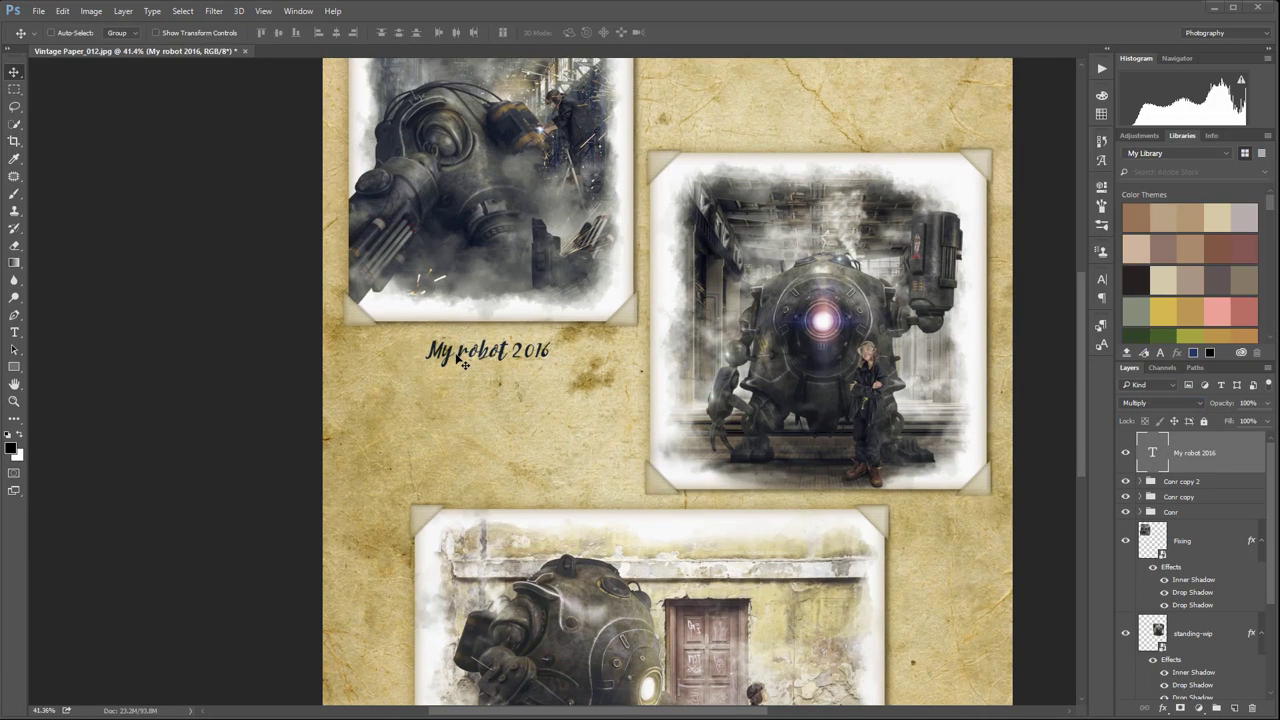
pyautogui.scroll(4, 463, 363)
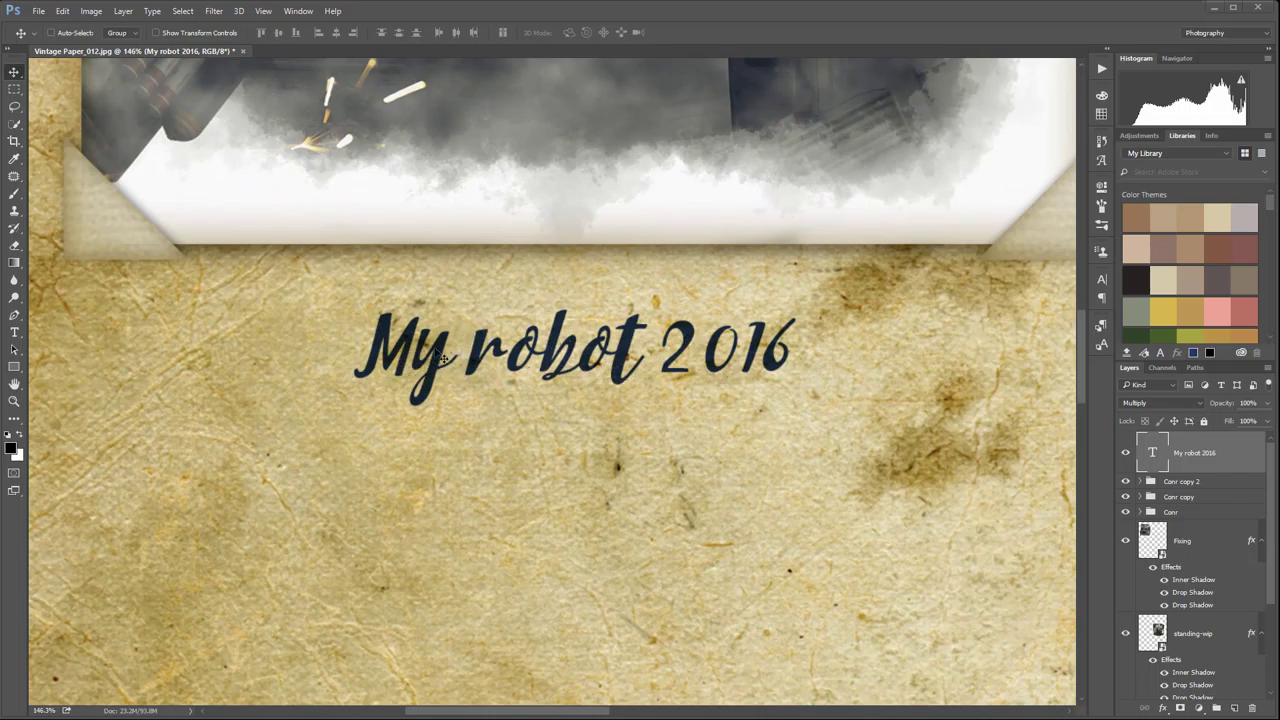
pyautogui.click(1267, 403)
pyautogui.moveTo(1268, 421); pyautogui.dragTo(1260, 421)
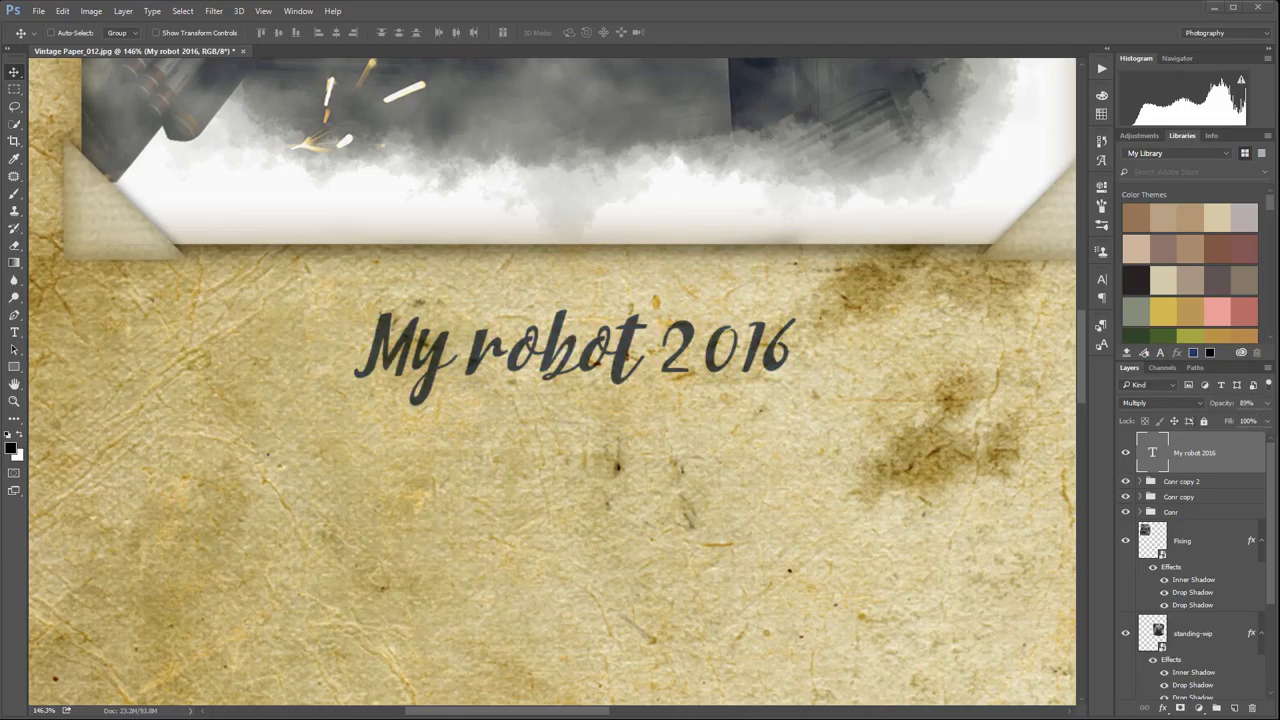
pyautogui.scroll(-2, 908, 384)
pyautogui.scroll(-3, 908, 386)
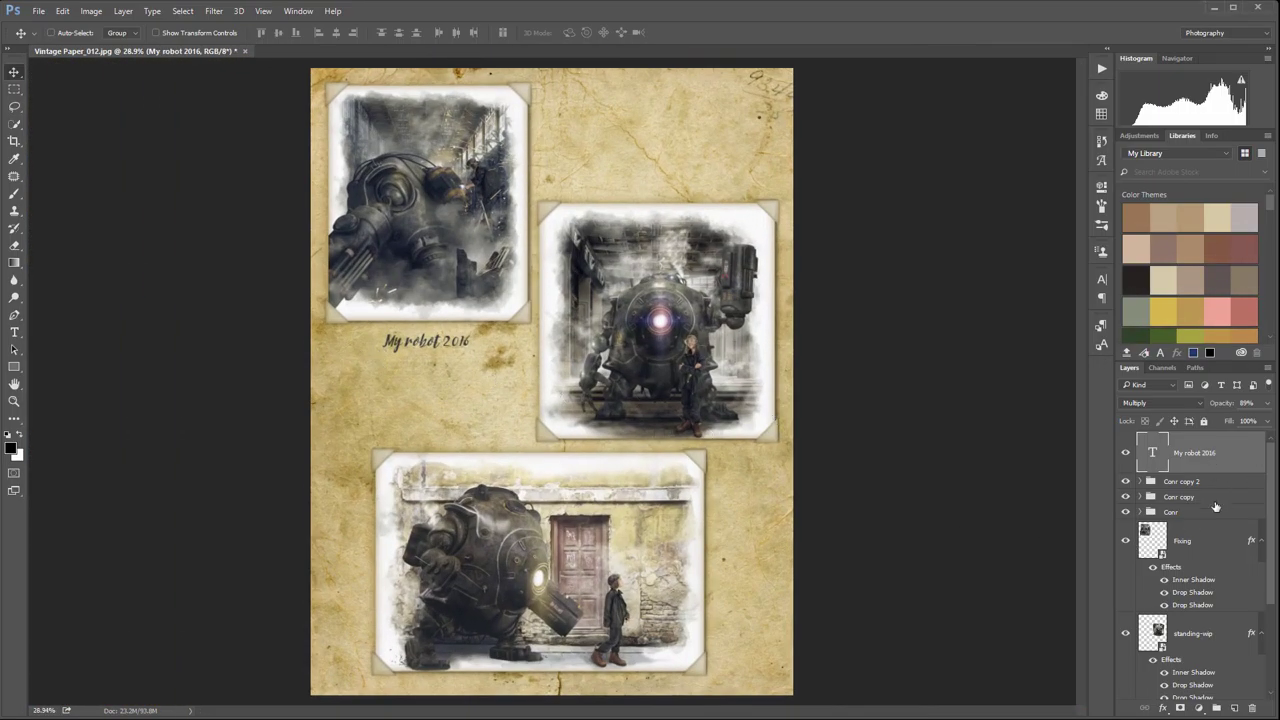
# Step: Move the caption layer just above Background, then try a Blend If white point near 222 and cancel
pyautogui.moveTo(1233, 453); pyautogui.dragTo(1212, 655)
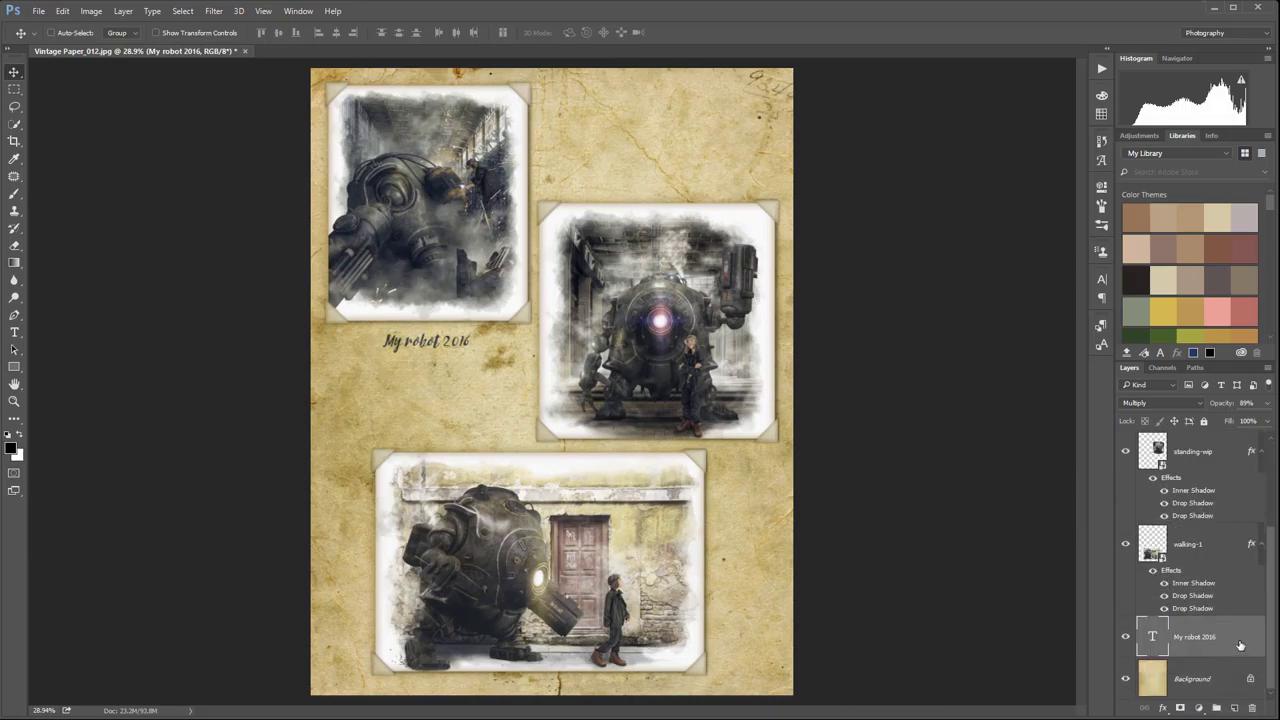
pyautogui.doubleClick(1243, 629)
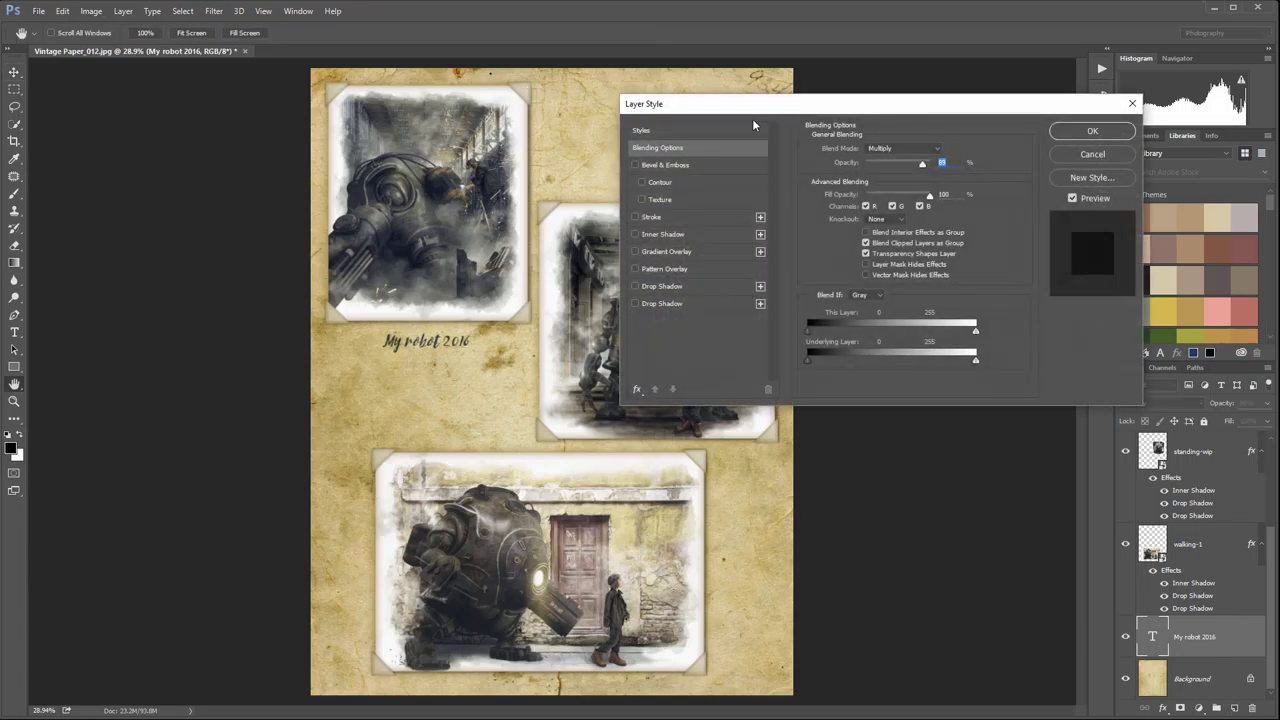
pyautogui.moveTo(752, 118); pyautogui.dragTo(754, 137)
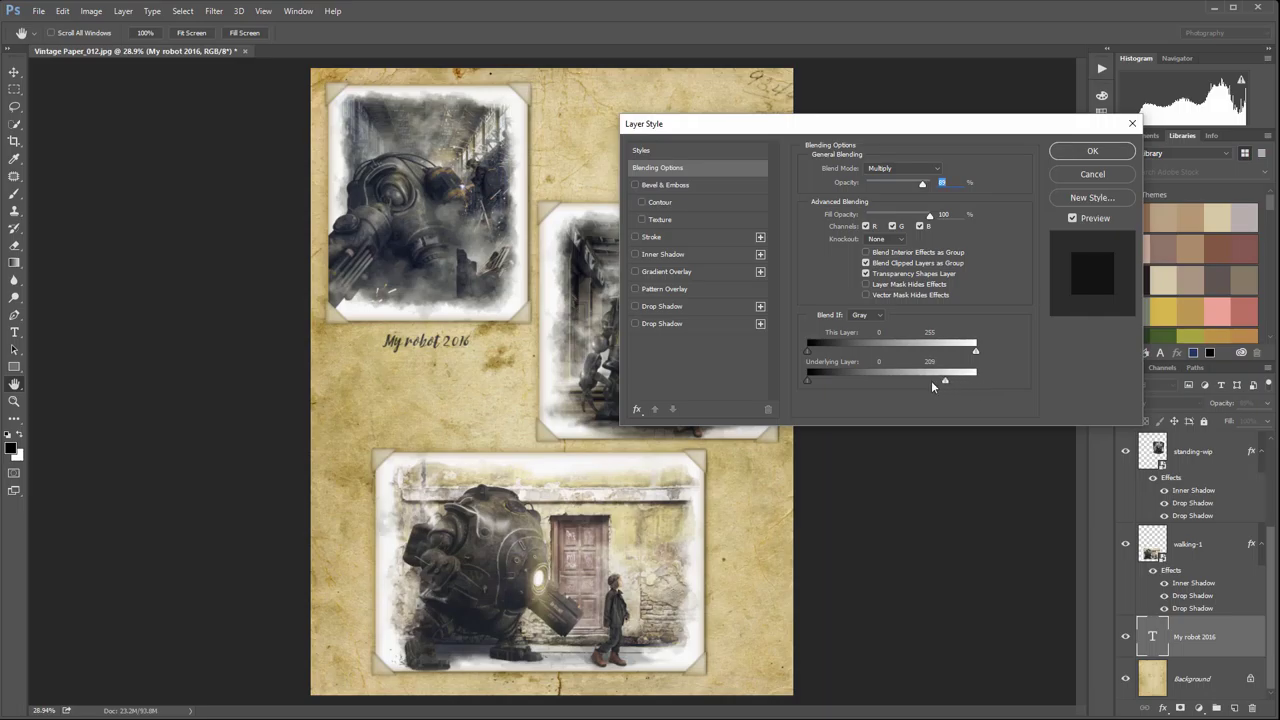
pyautogui.moveTo(944, 381)
pyautogui.mouseDown()
pyautogui.moveTo(911, 378)
pyautogui.moveTo(955, 381)
pyautogui.mouseUp()
pyautogui.click(1092, 174)
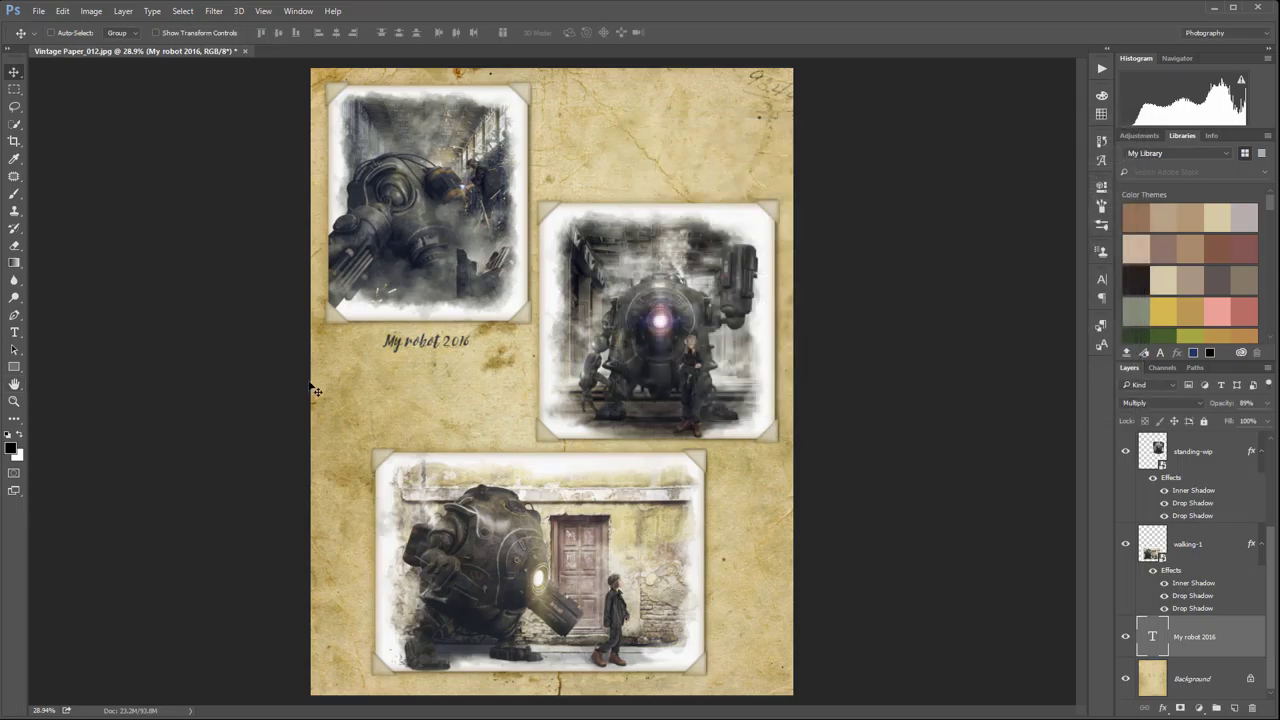
# Step: Split the caption's underlying-layer Blend If sliders to 63/144 and about 210/248, and apply
pyautogui.press('v')
pyautogui.scroll(5, 386, 348)
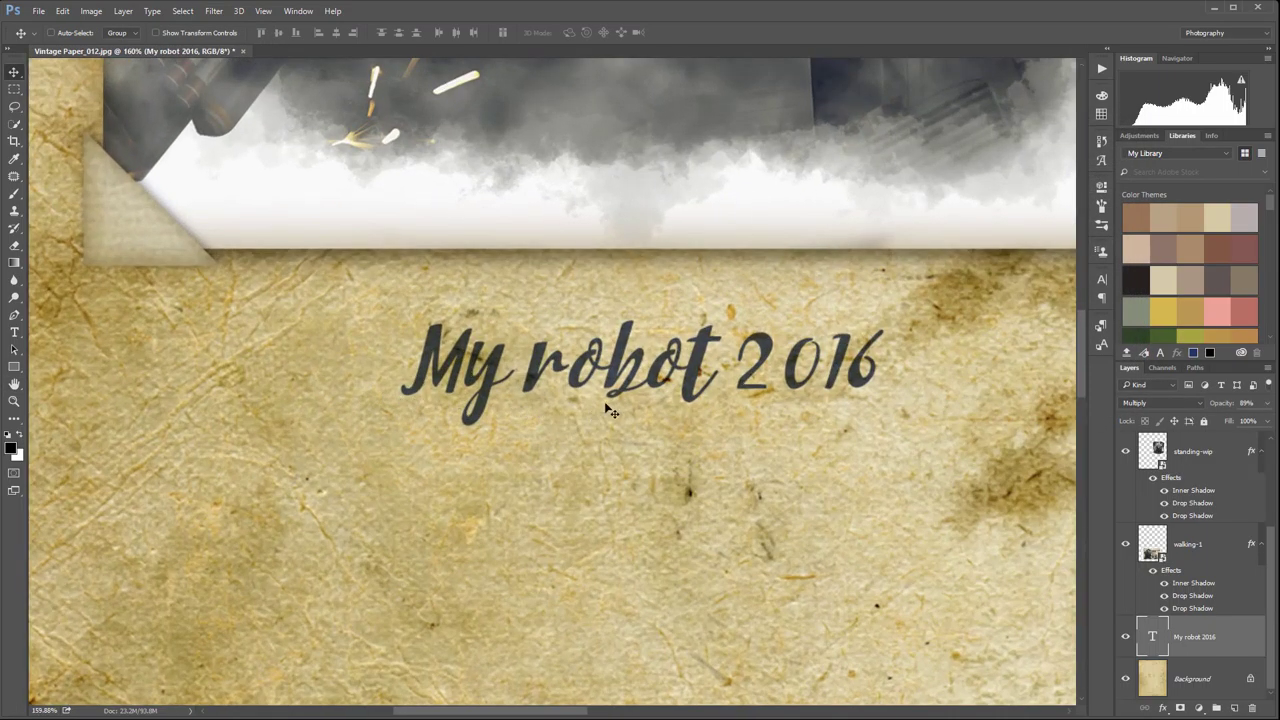
pyautogui.moveTo(815, 446); pyautogui.dragTo(734, 459)
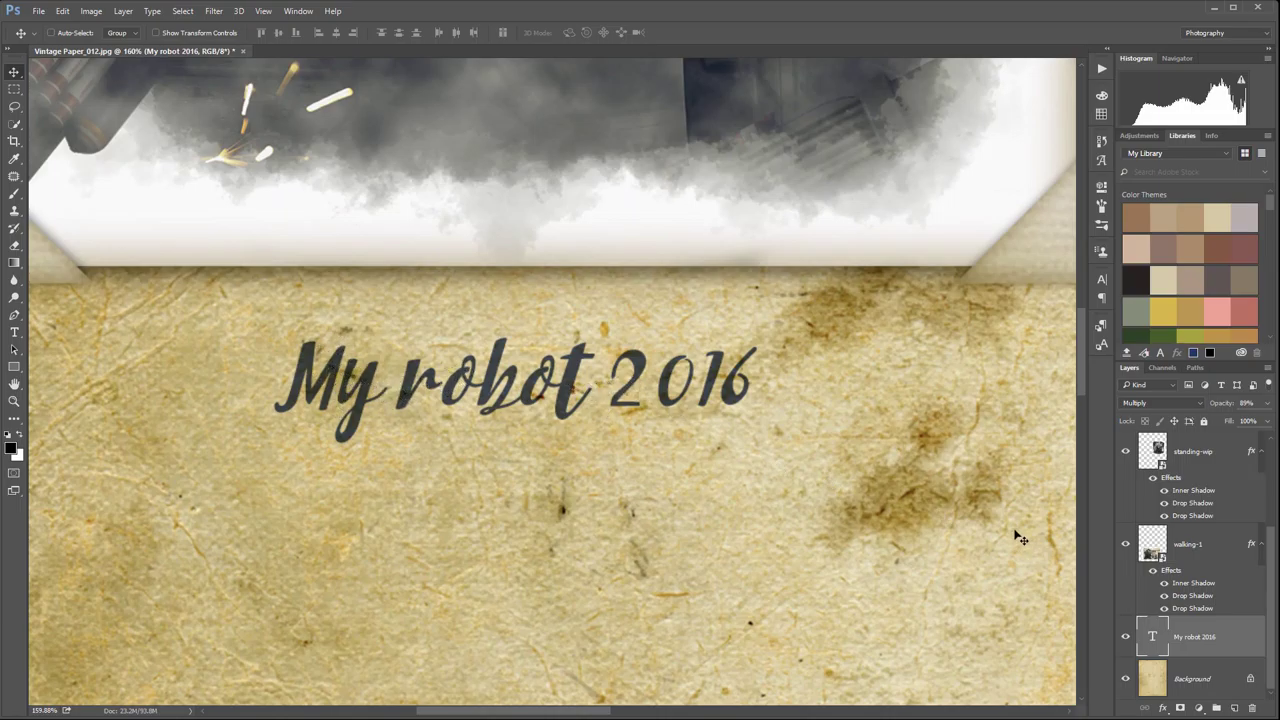
pyautogui.doubleClick(1240, 641)
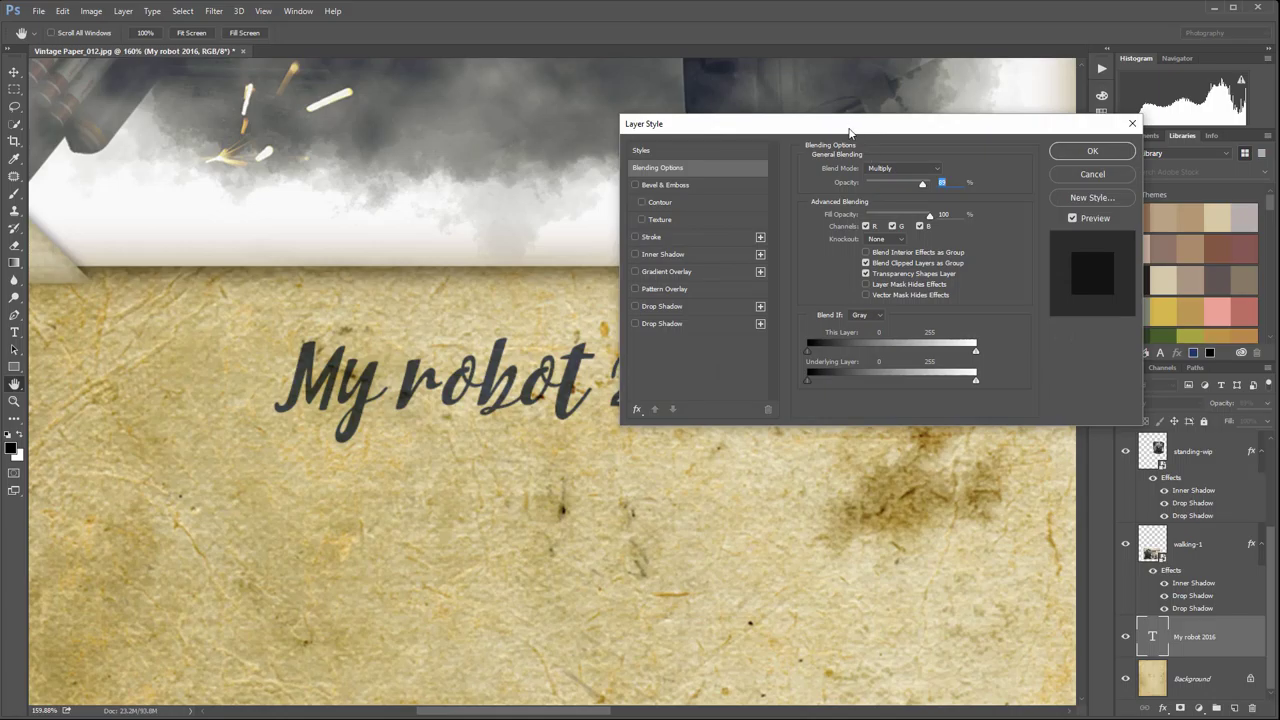
pyautogui.moveTo(849, 131); pyautogui.dragTo(997, 259)
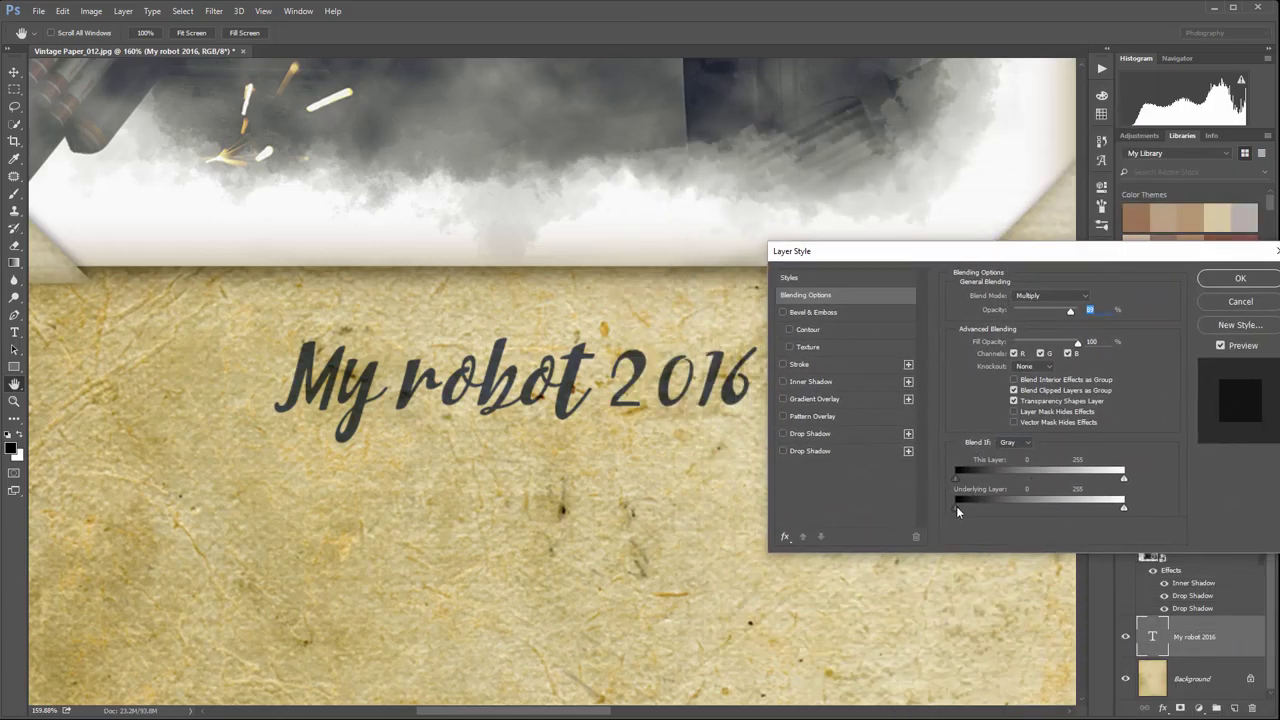
pyautogui.moveTo(973, 505); pyautogui.dragTo(925, 502)
pyautogui.moveTo(1116, 510)
pyautogui.mouseDown()
pyautogui.moveTo(1072, 503)
pyautogui.moveTo(1101, 504)
pyautogui.mouseUp()
pyautogui.moveTo(1100, 508)
pyautogui.mouseDown()
pyautogui.moveTo(1119, 510)
pyautogui.moveTo(1089, 506)
pyautogui.mouseUp()
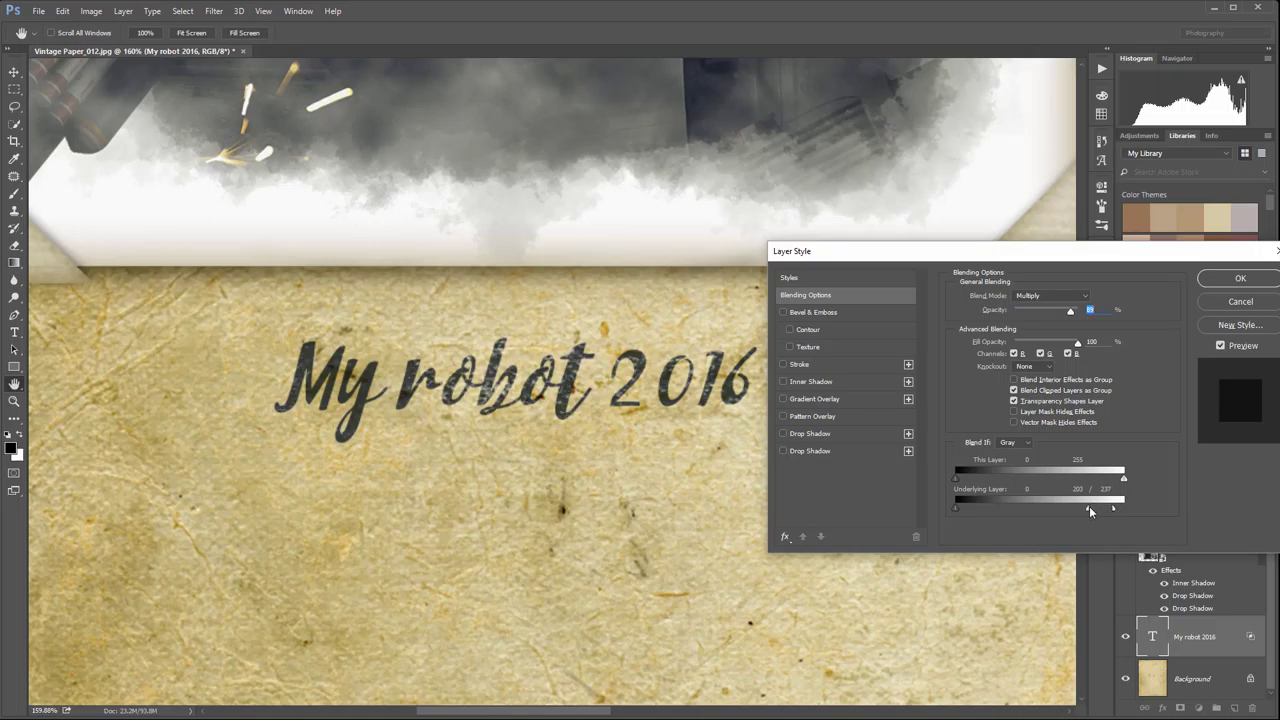
pyautogui.moveTo(956, 508); pyautogui.dragTo(1024, 503)
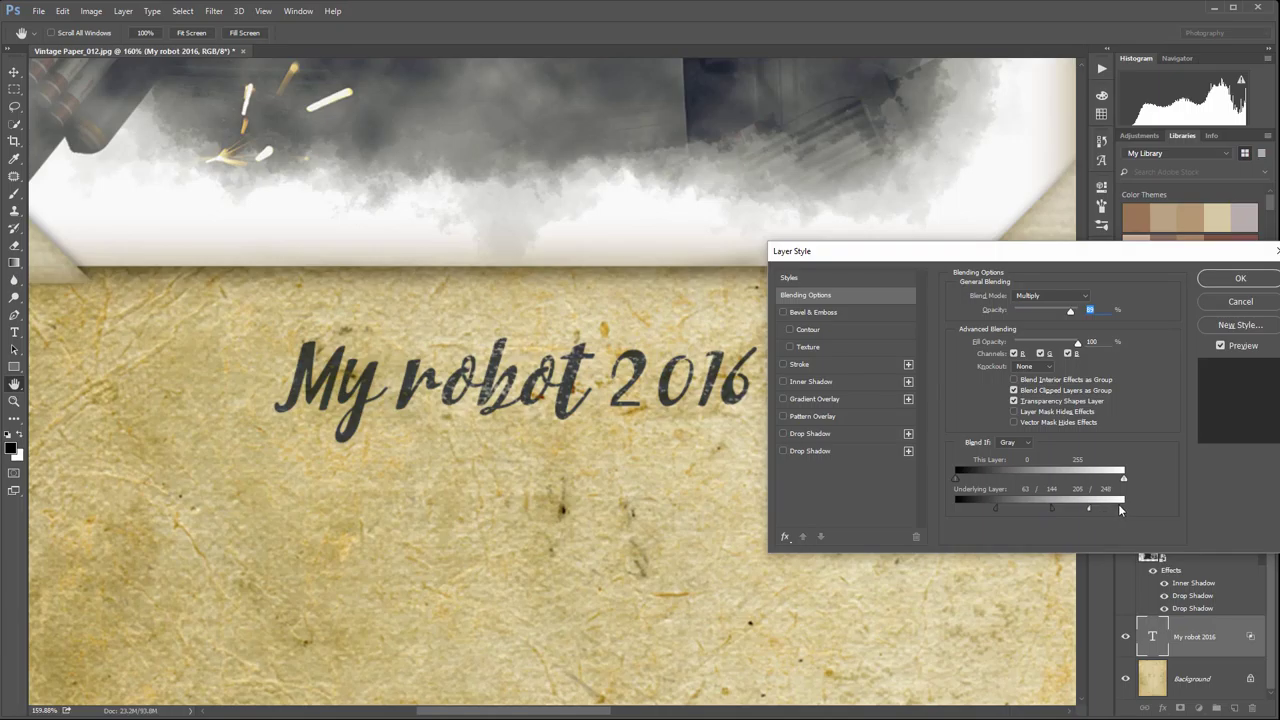
pyautogui.moveTo(1089, 506); pyautogui.dragTo(1093, 506)
pyautogui.click(1236, 281)
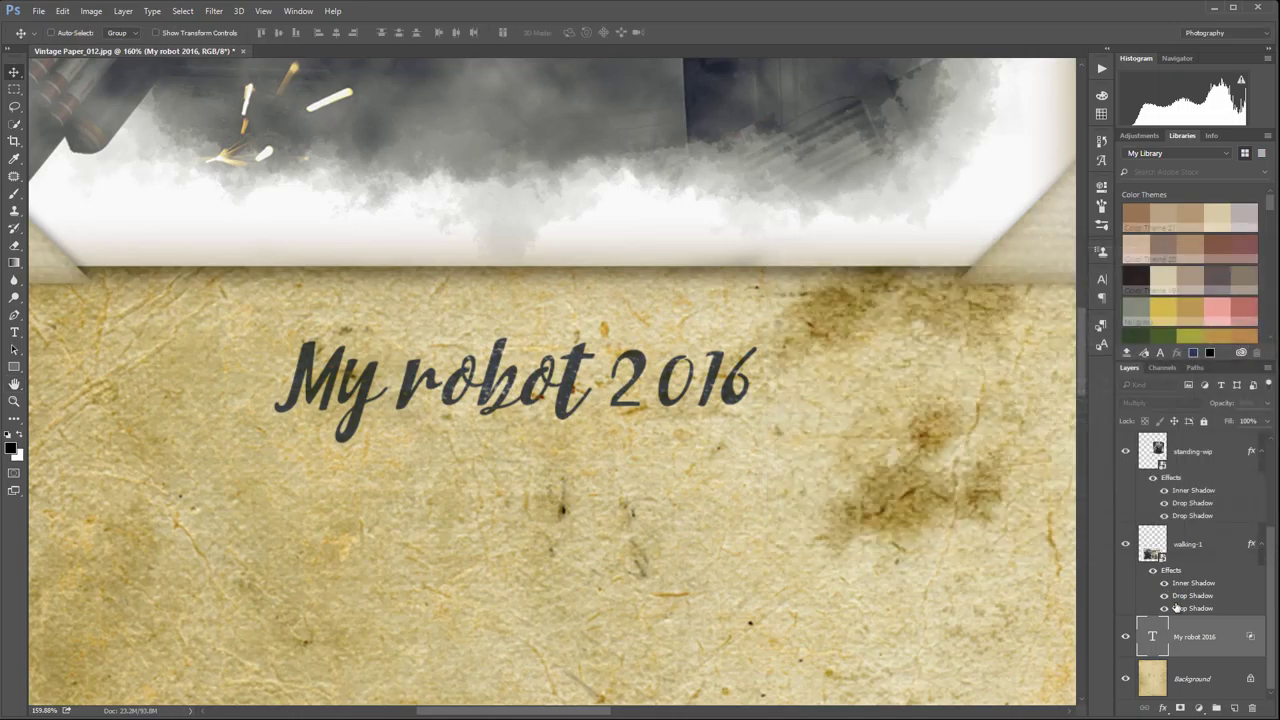
# Step: Place the caption just beneath the top-left photo and lower its opacity to 80%
pyautogui.moveTo(545, 378)
pyautogui.mouseDown()
pyautogui.moveTo(647, 426)
pyautogui.moveTo(812, 337)
pyautogui.moveTo(555, 343)
pyautogui.moveTo(545, 383)
pyautogui.mouseUp()
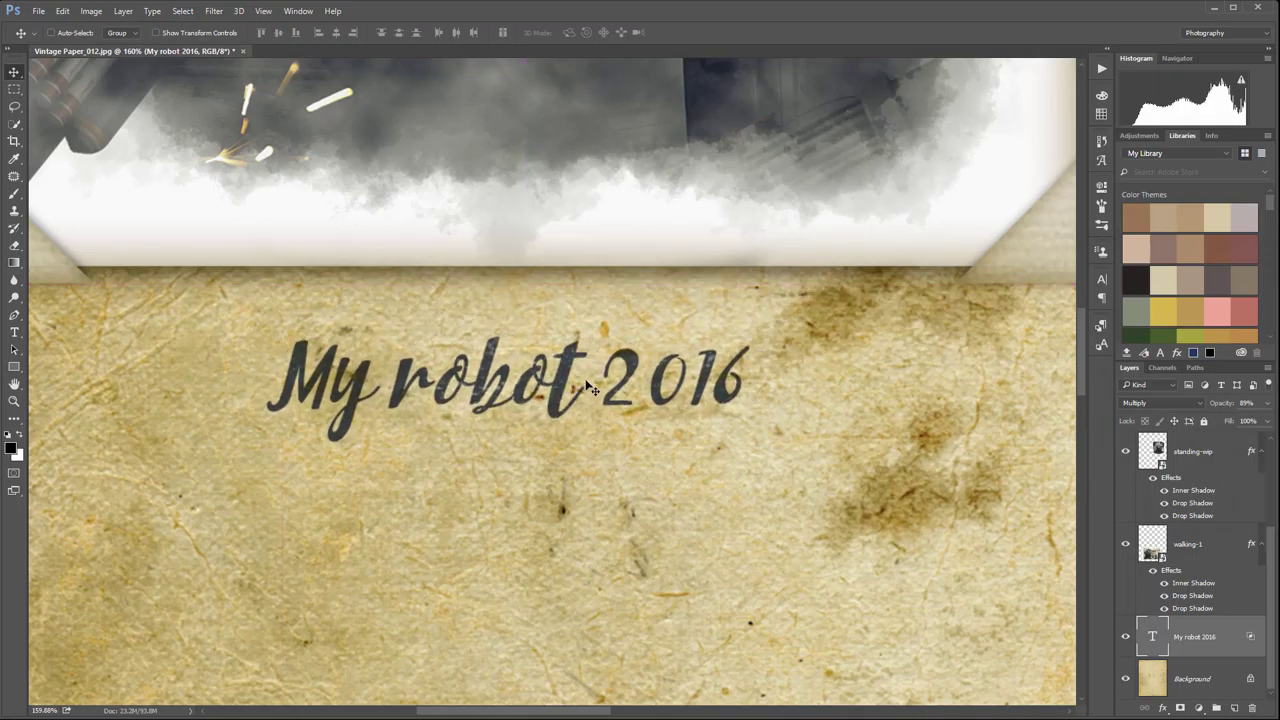
pyautogui.hotkey('ctrl', '0')
pyautogui.scroll(1, 573, 385)
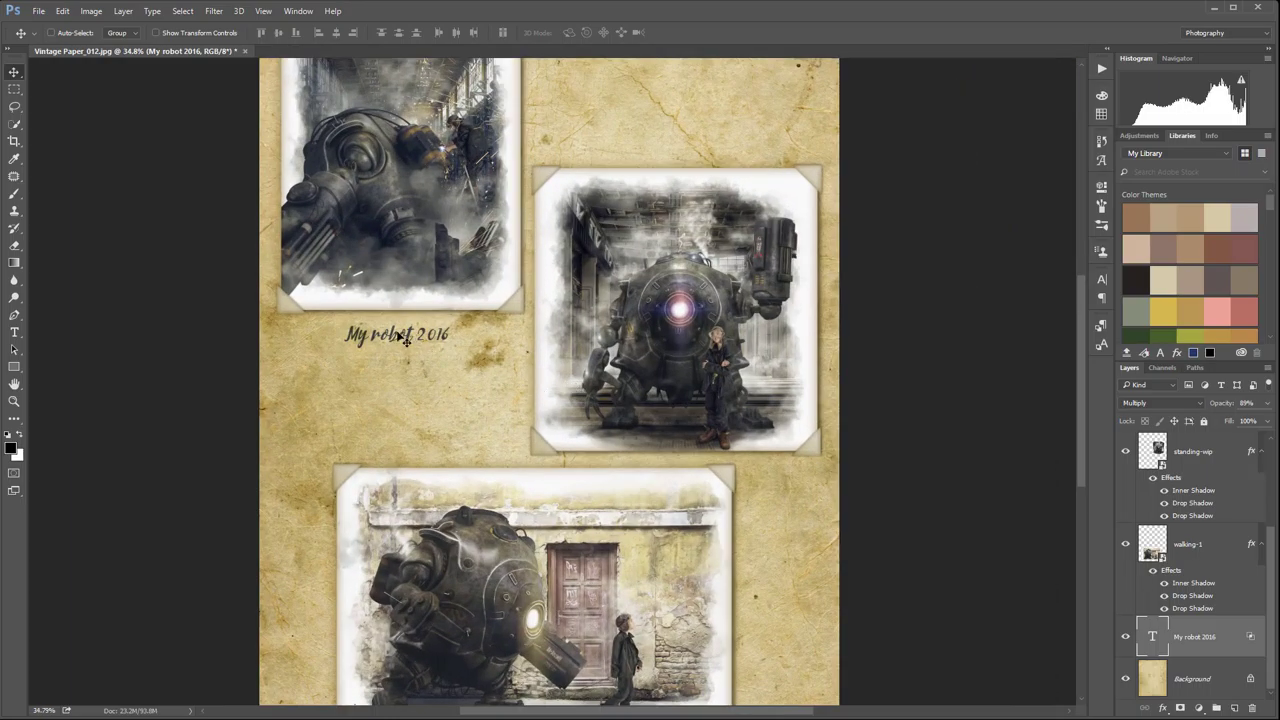
pyautogui.moveTo(403, 337); pyautogui.dragTo(398, 333)
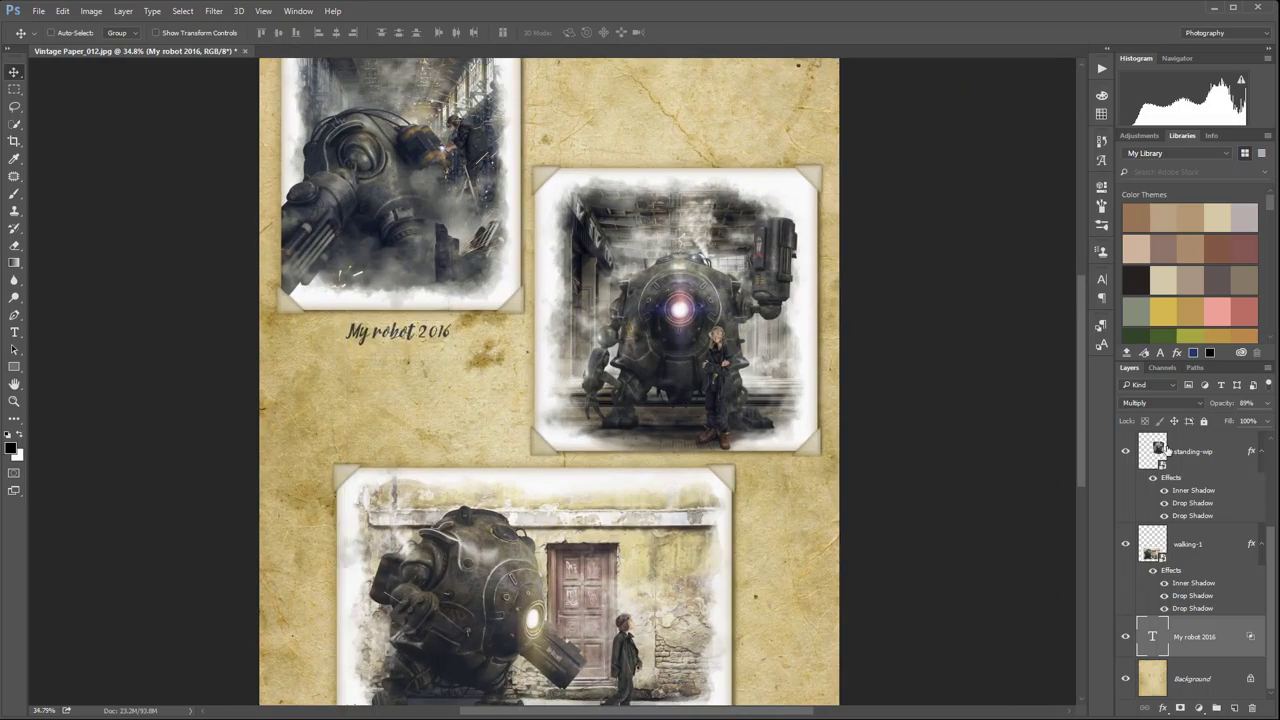
pyautogui.click(1267, 403)
pyautogui.moveTo(1254, 421); pyautogui.dragTo(1250, 421)
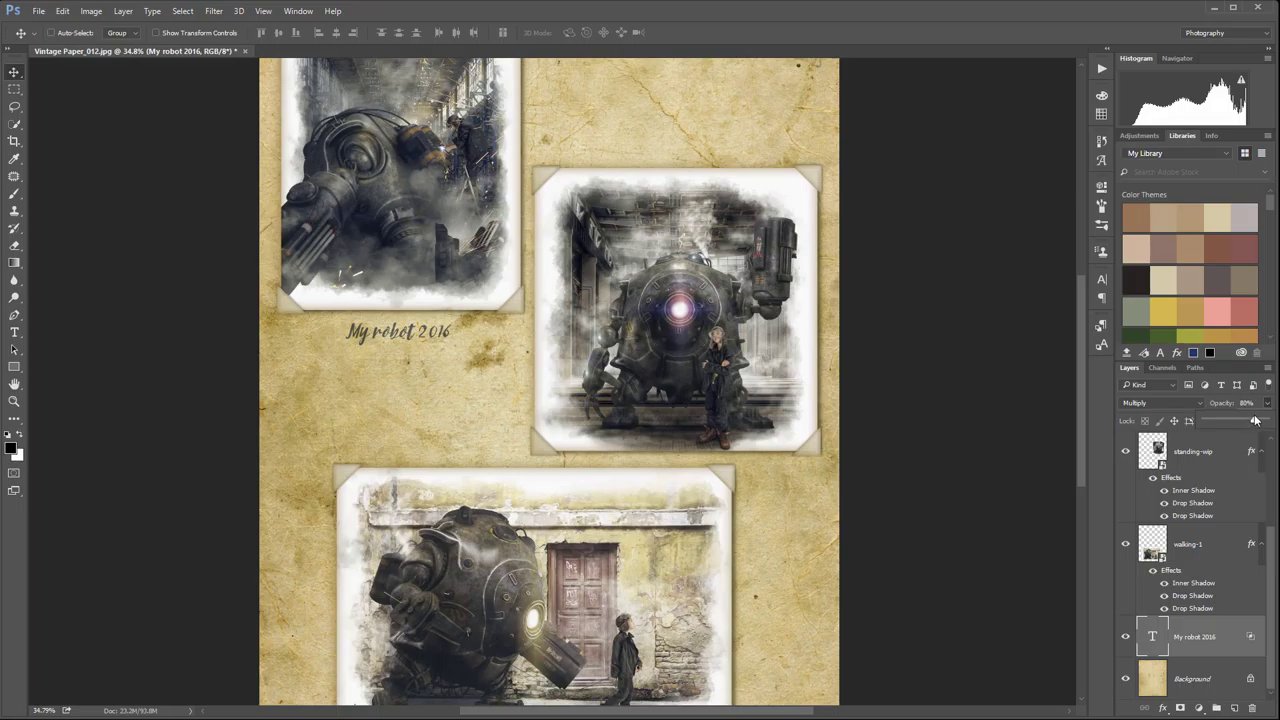
pyautogui.scroll(-4, 422, 355)
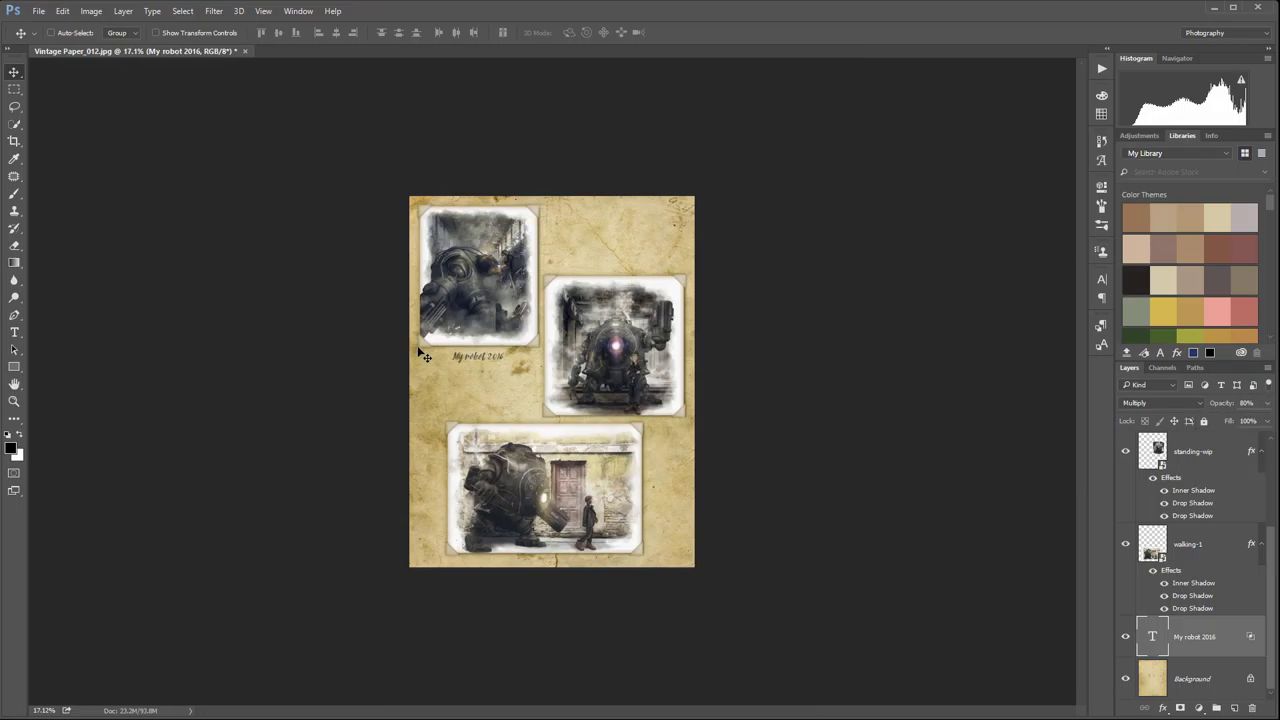
pyautogui.scroll(3, 447, 356)
pyautogui.moveTo(443, 357)
pyautogui.mouseDown()
pyautogui.moveTo(429, 348)
pyautogui.moveTo(429, 295)
pyautogui.moveTo(435, 347)
pyautogui.mouseUp()
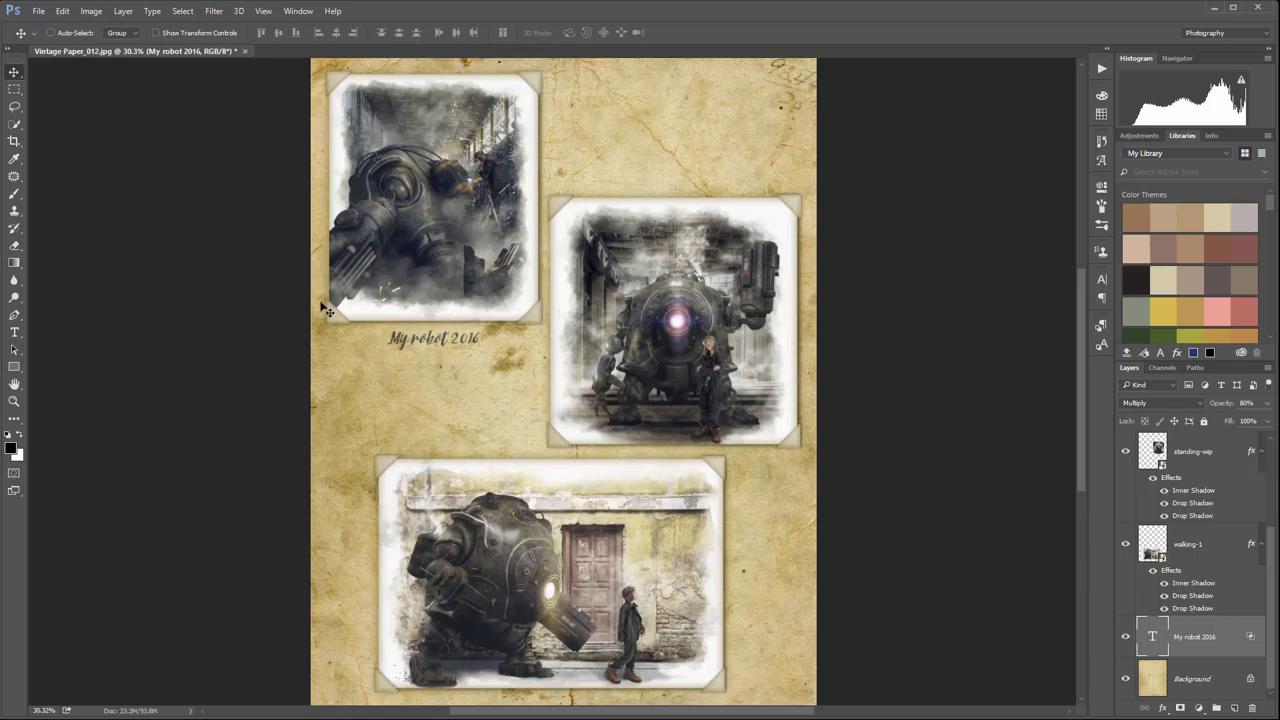
pyautogui.scroll(-1, 588, 333)
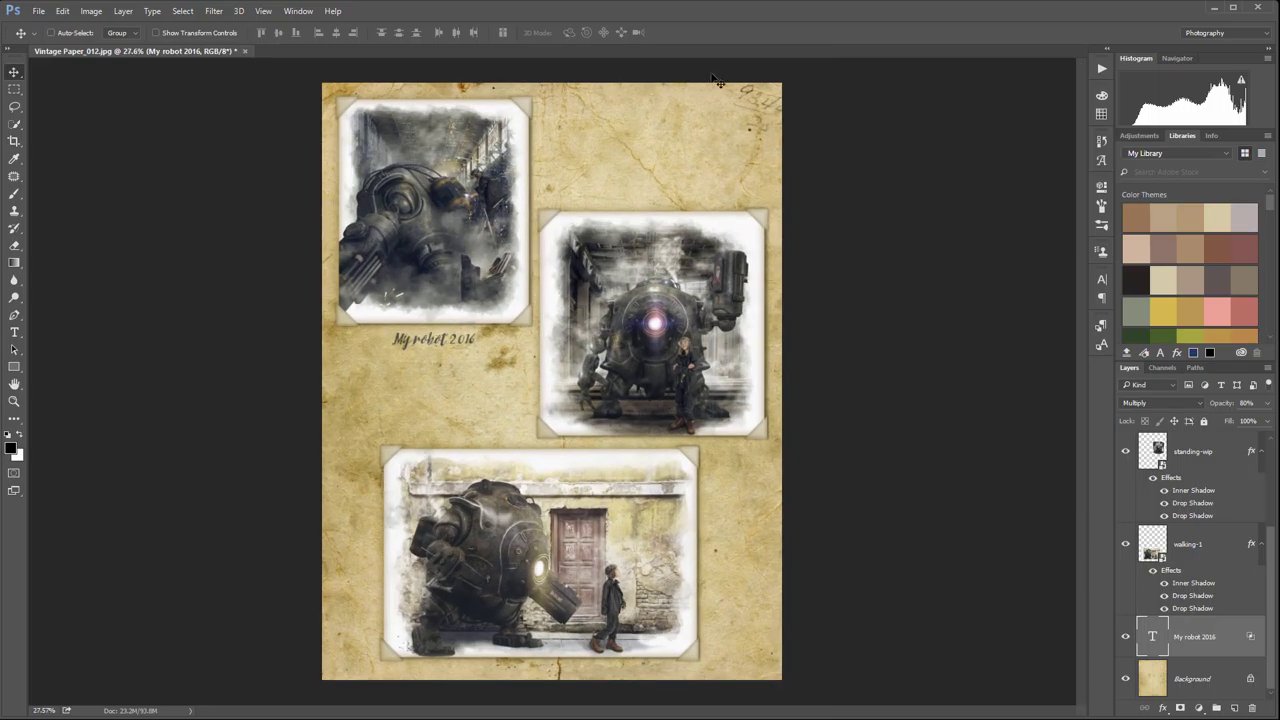